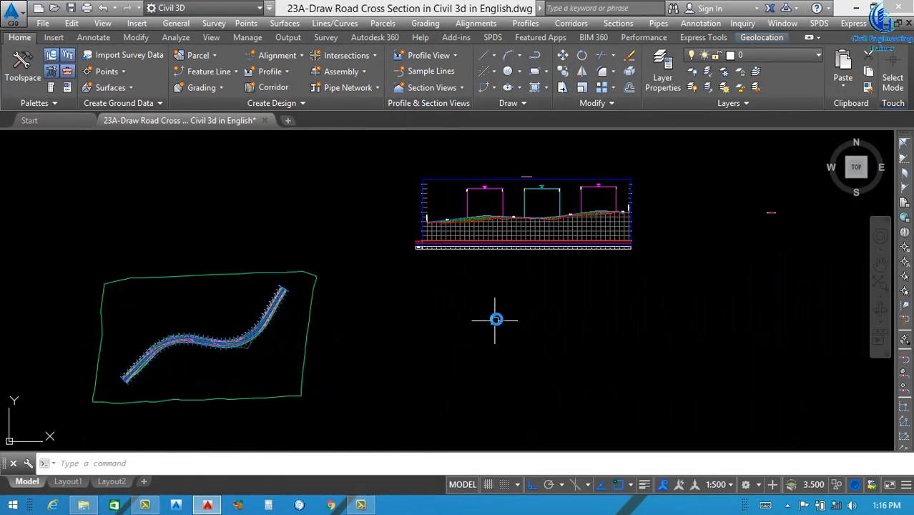
Examine the drawing's corridor plan, the profile view and the road assembly with its side slopes
scroll(469, 314, "down", 3)
scroll(341, 332, "up", 4)
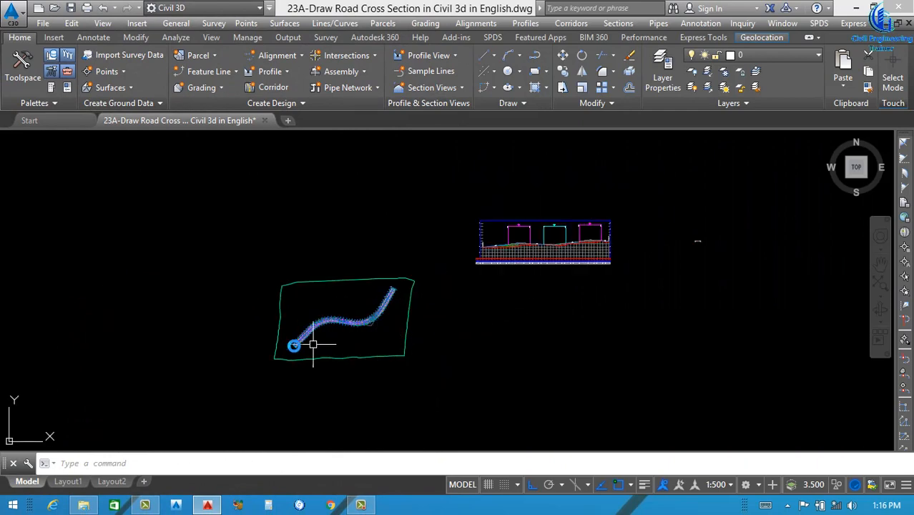
scroll(427, 315, "down", 4)
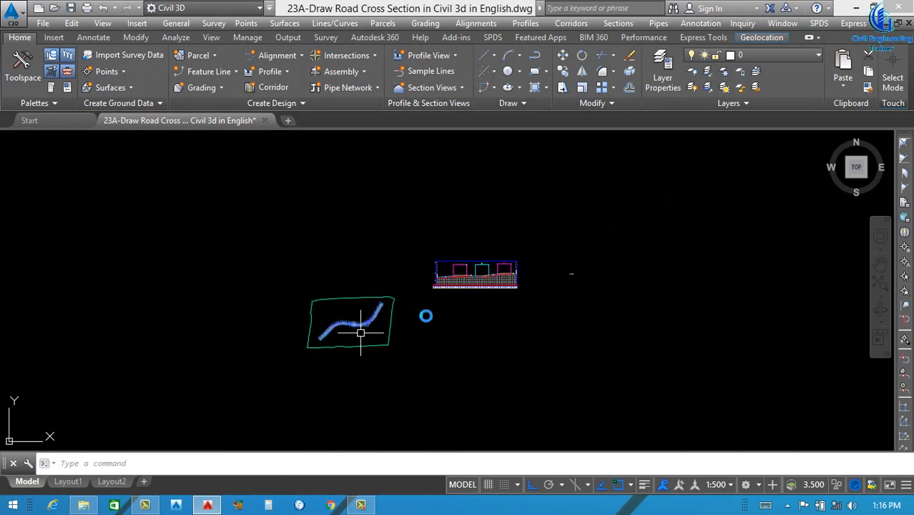
scroll(555, 268, "up", 3)
scroll(675, 296, "up", 3)
scroll(544, 287, "up", 3)
scroll(544, 287, "up", 4)
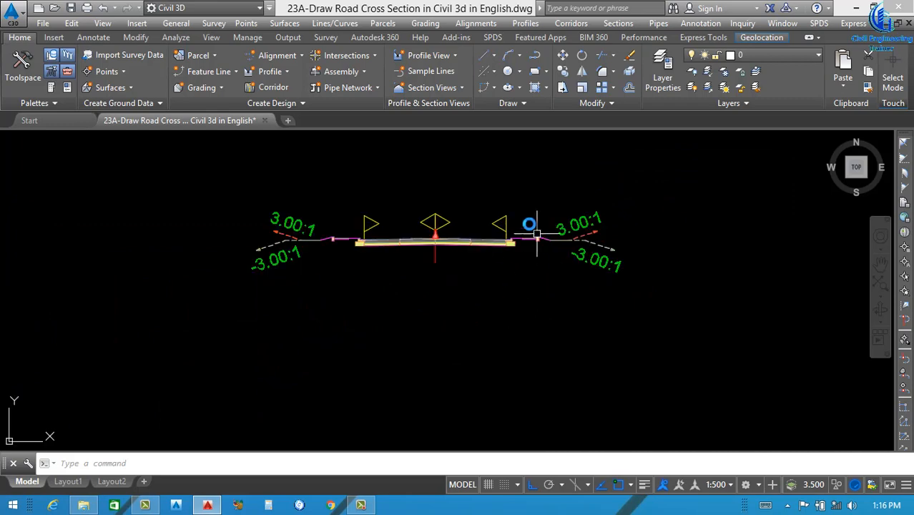
scroll(490, 268, "down", 4)
scroll(615, 280, "down", 6)
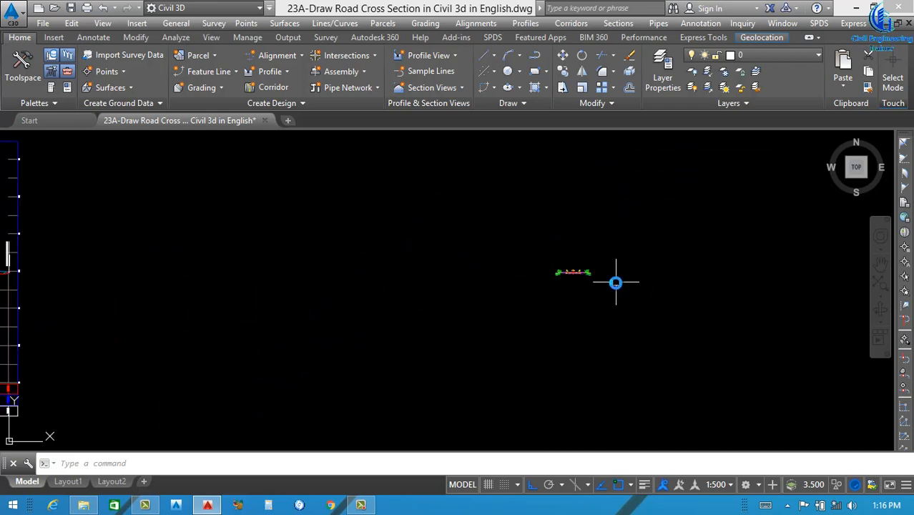
Examine the sample lines and their station labels along the corridor, from its start to its far end
scroll(316, 364, "up", 5)
scroll(321, 336, "up", 3)
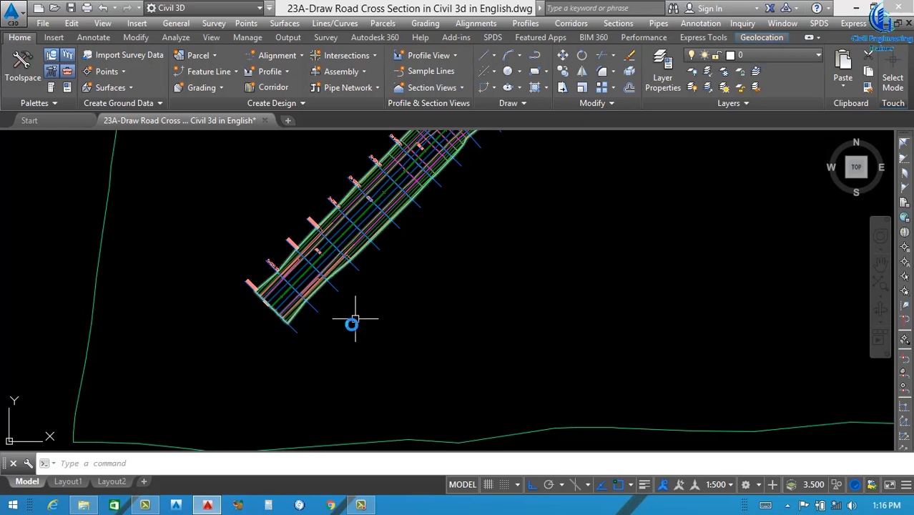
scroll(325, 293, "down", 5)
scroll(326, 302, "up", 6)
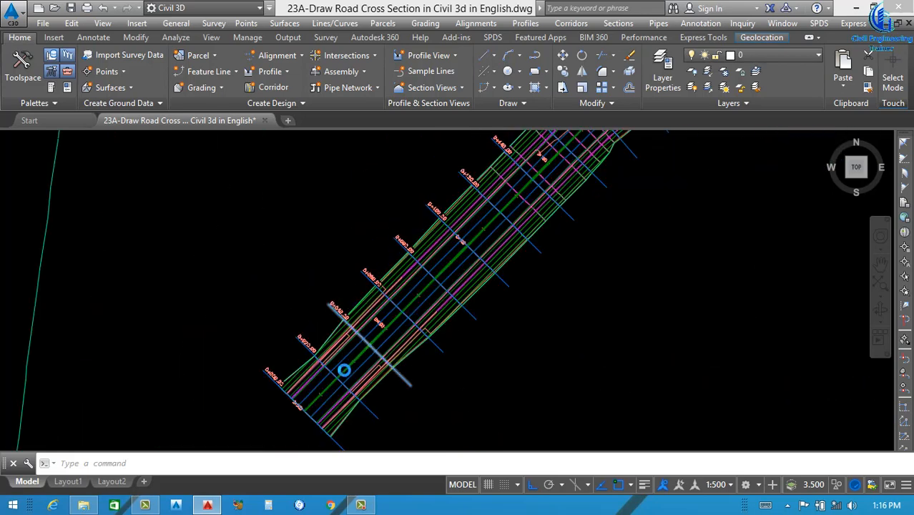
scroll(343, 369, "down", 5)
scroll(473, 309, "down", 1)
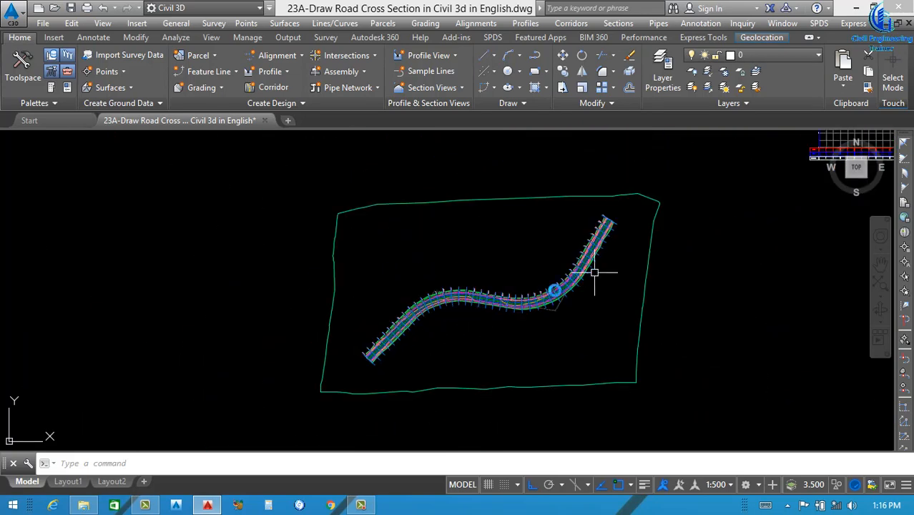
scroll(475, 292, "down", 3)
scroll(516, 269, "up", 6)
scroll(517, 269, "up", 5)
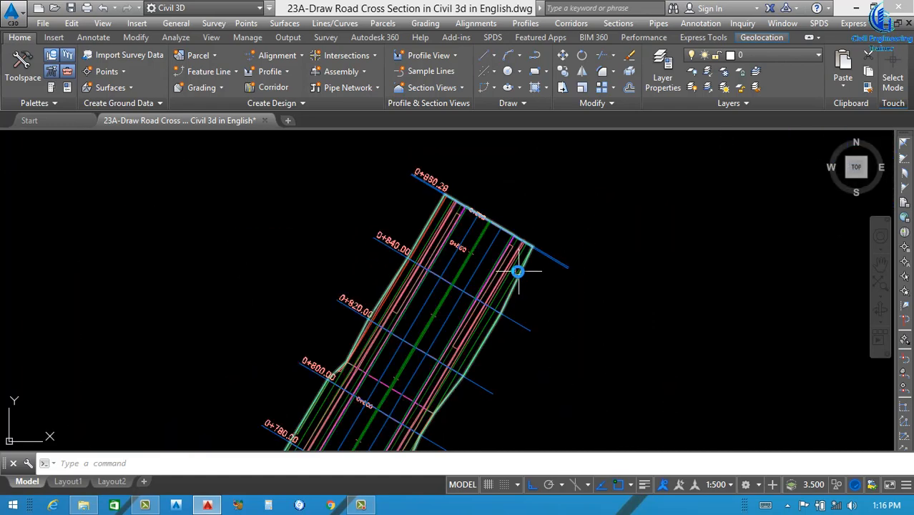
scroll(514, 269, "down", 3)
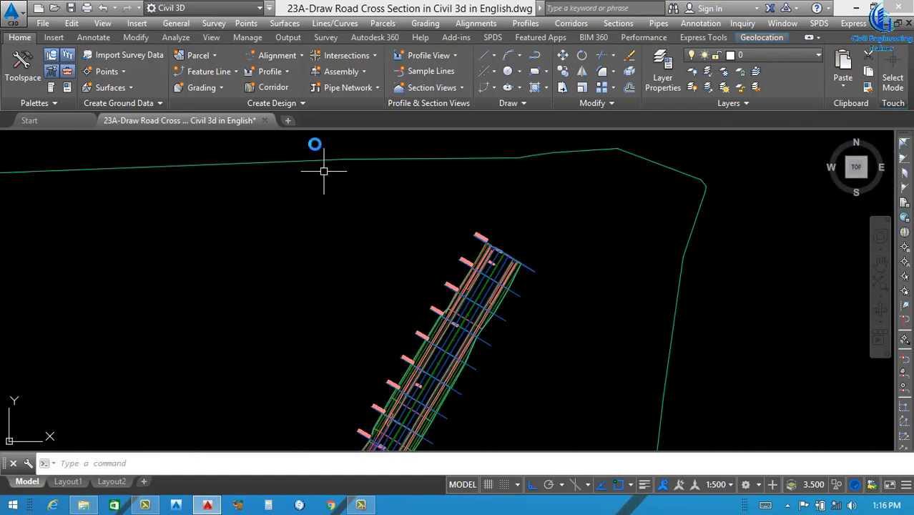
scroll(270, 134, "up", 4)
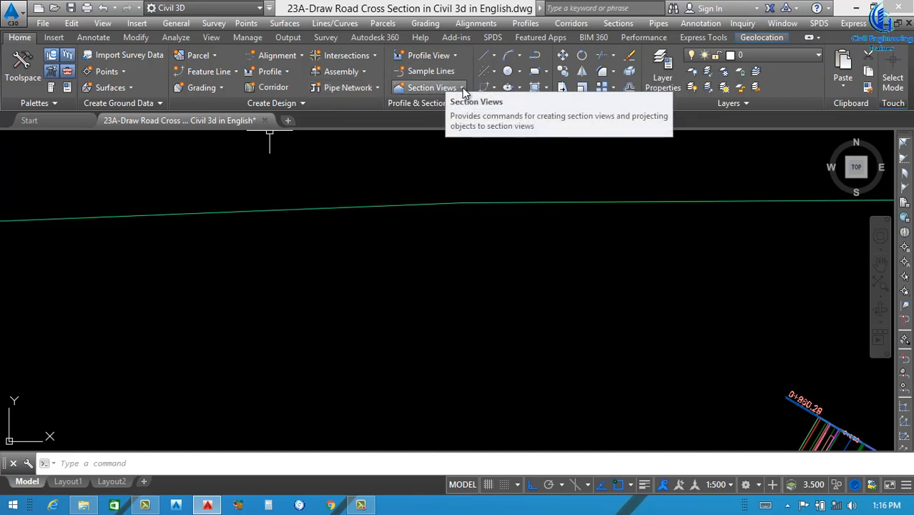
Start creating multiple section views for the Grand Trunk Road alignment with the sample line group SL Collection - 1
left_click(462, 88)
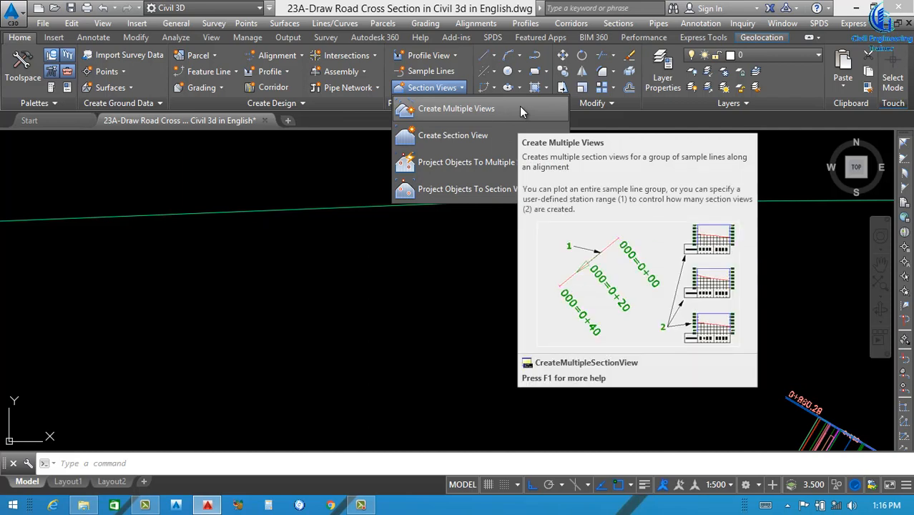
left_click(512, 108)
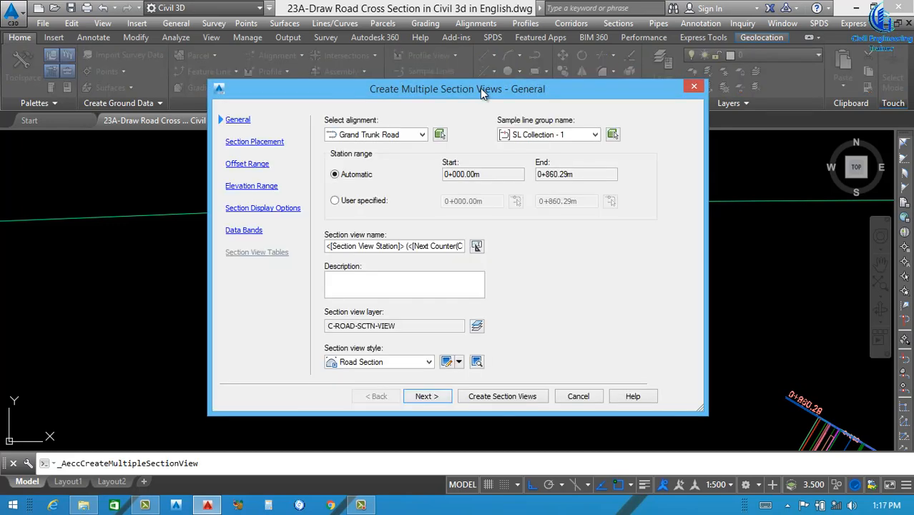
left_click_drag(482, 82, 472, 66)
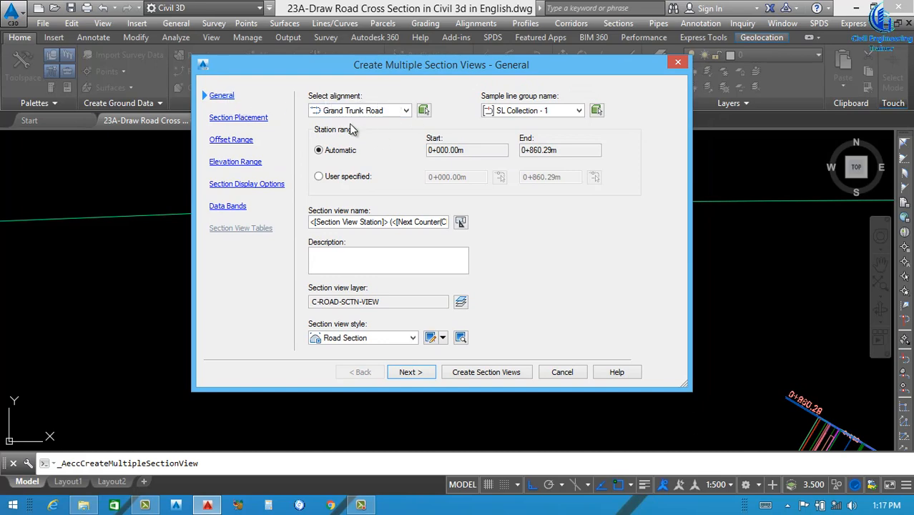
left_click(405, 111)
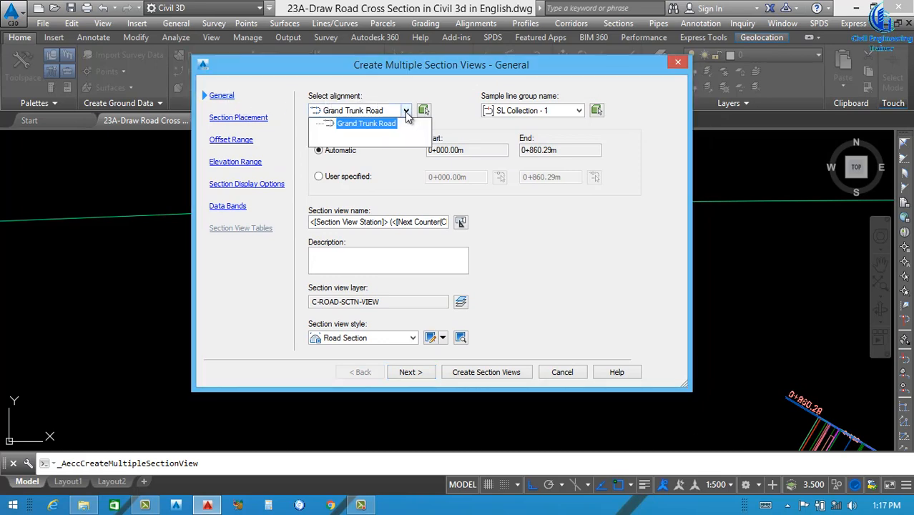
left_click(385, 125)
left_click(580, 111)
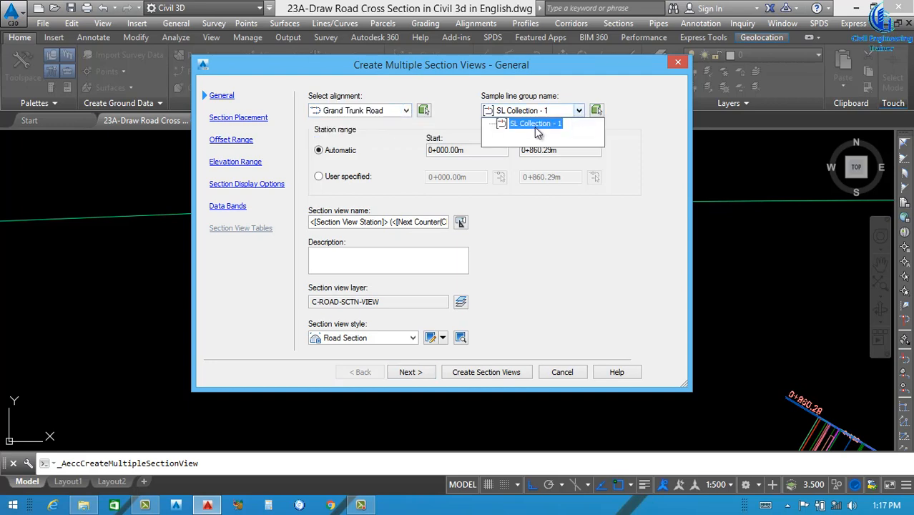
left_click(544, 123)
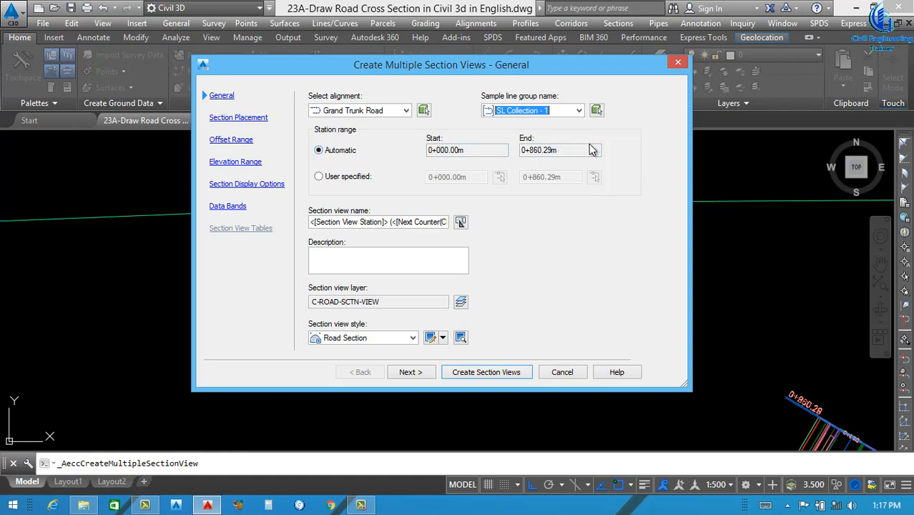
Try user-specified station ranges ending at 200 m and from 100 to 500 m, and return to the automatic range
left_click(320, 178)
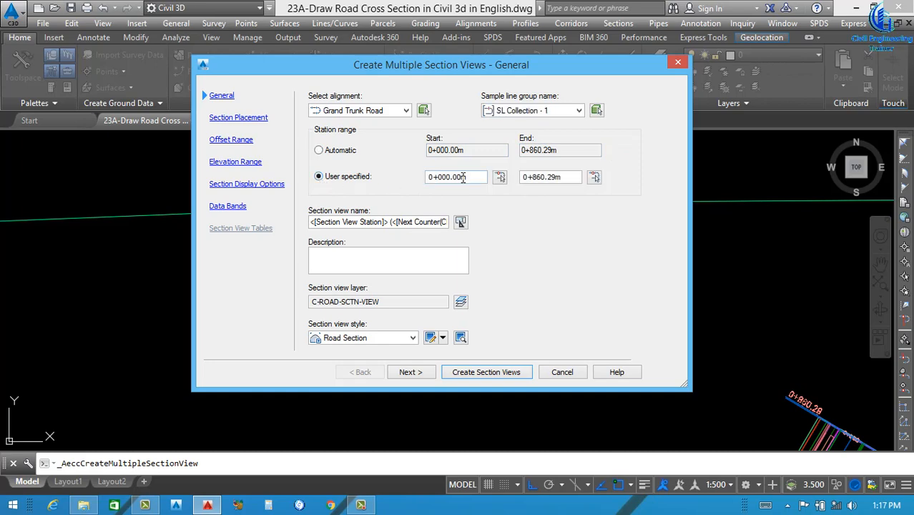
left_click_drag(468, 177, 401, 188)
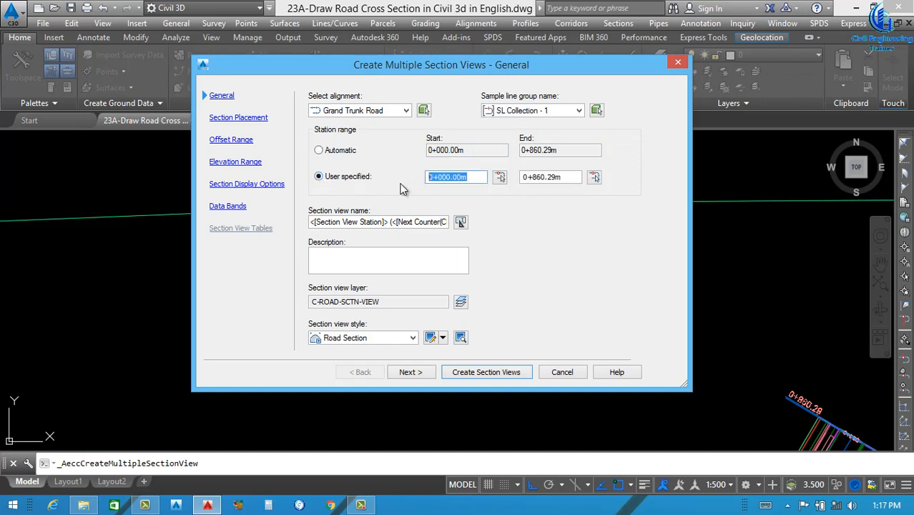
left_click_drag(569, 177, 508, 197)
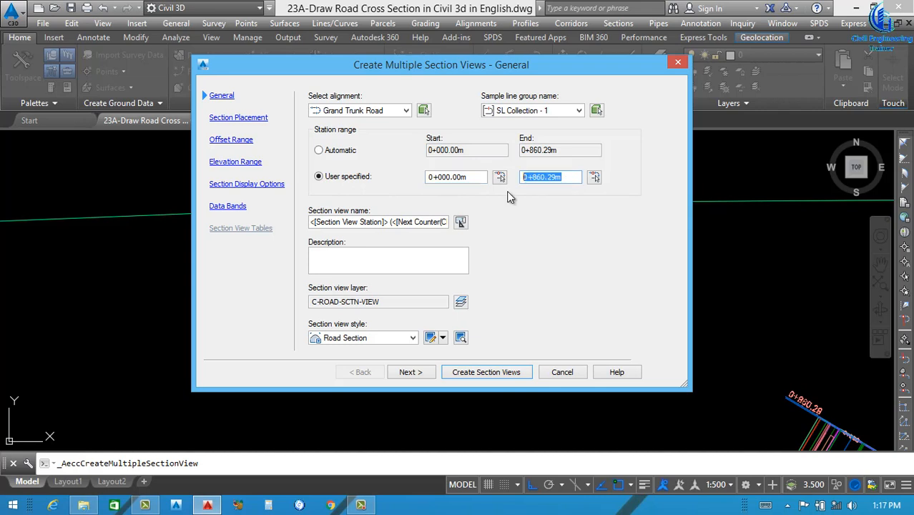
type("200")
left_click(466, 178)
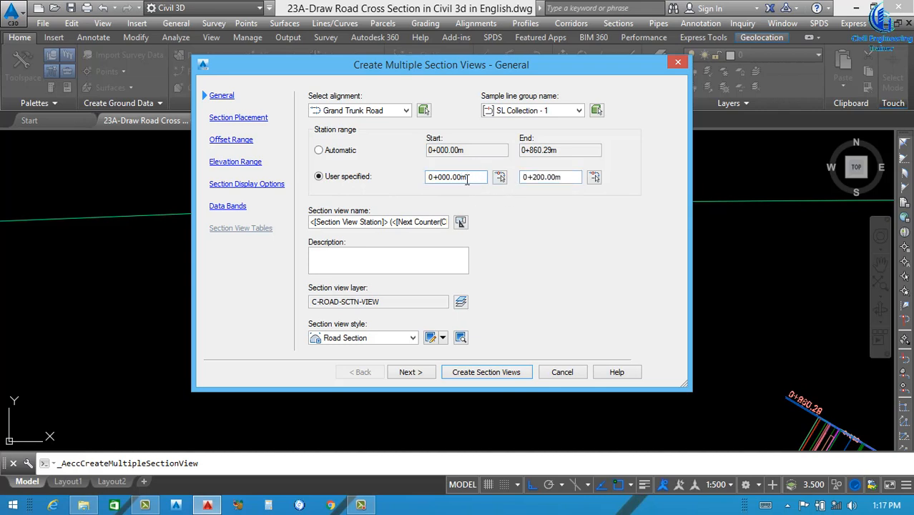
left_click_drag(467, 179, 382, 212)
type("100")
left_click_drag(565, 179, 477, 206)
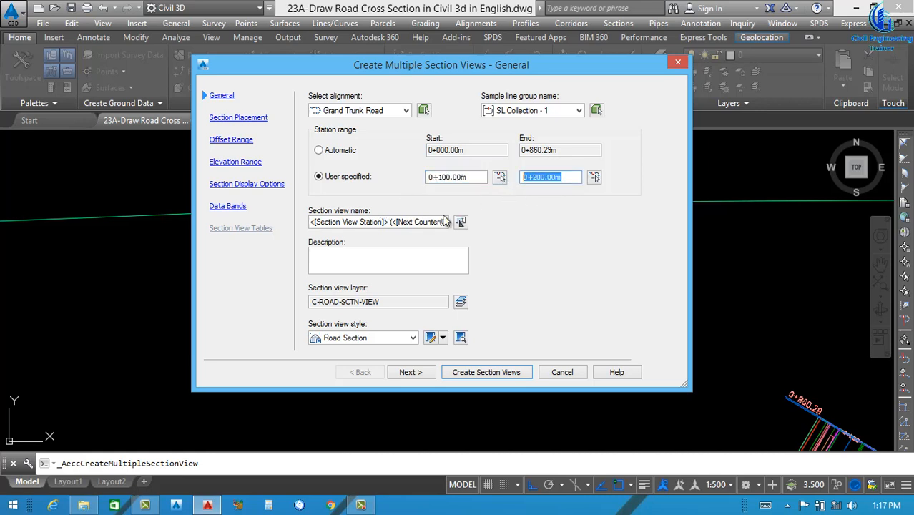
type("500")
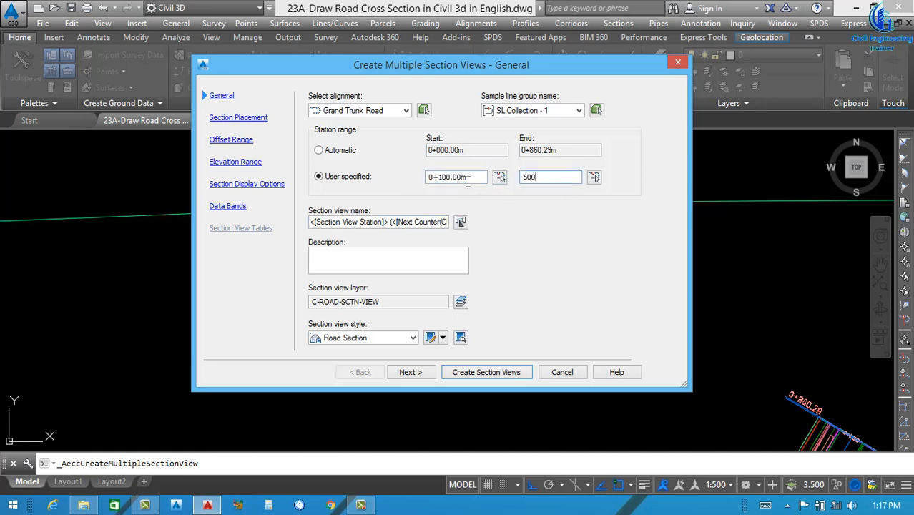
left_click(340, 156)
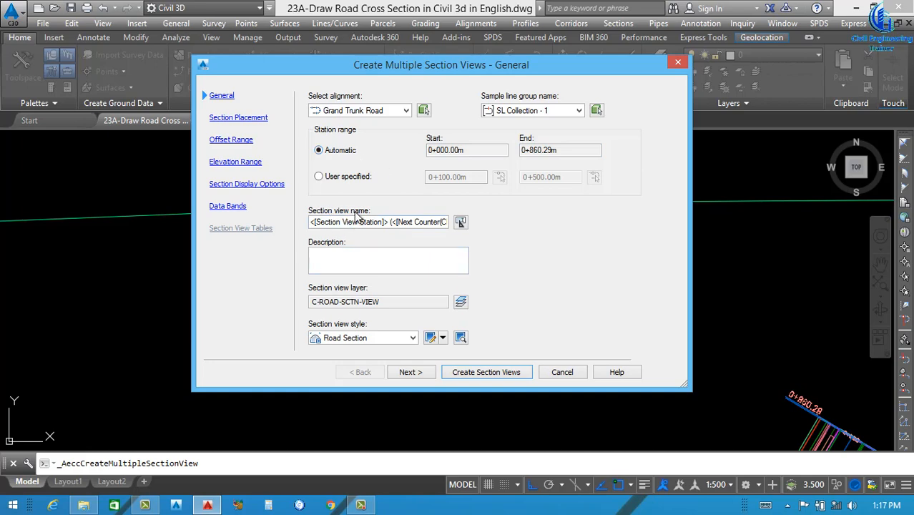
Set the increment value to 2 in the section view name template and accept the template
left_click(462, 222)
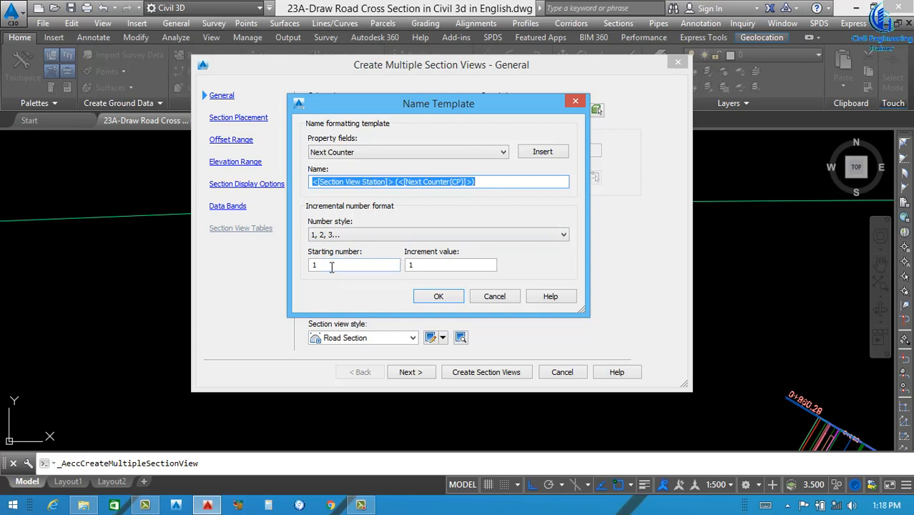
left_click_drag(333, 269, 309, 275)
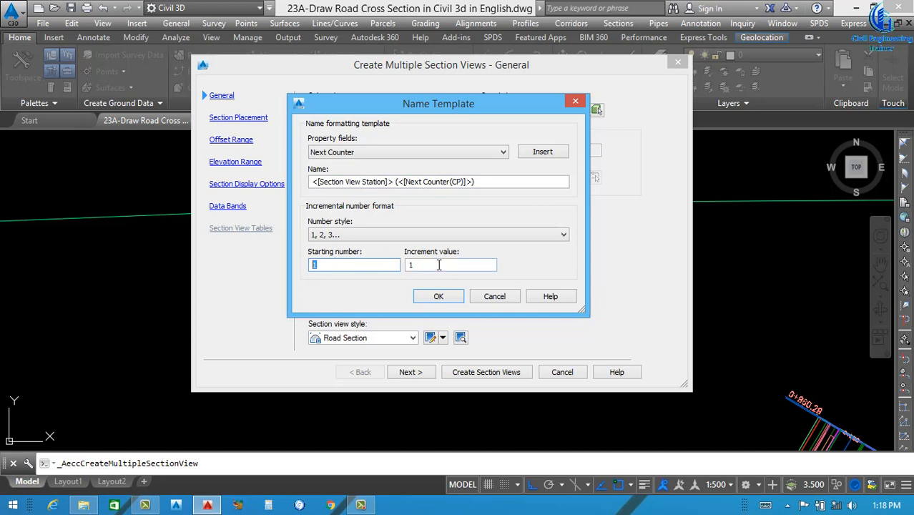
left_click(412, 267)
type("2")
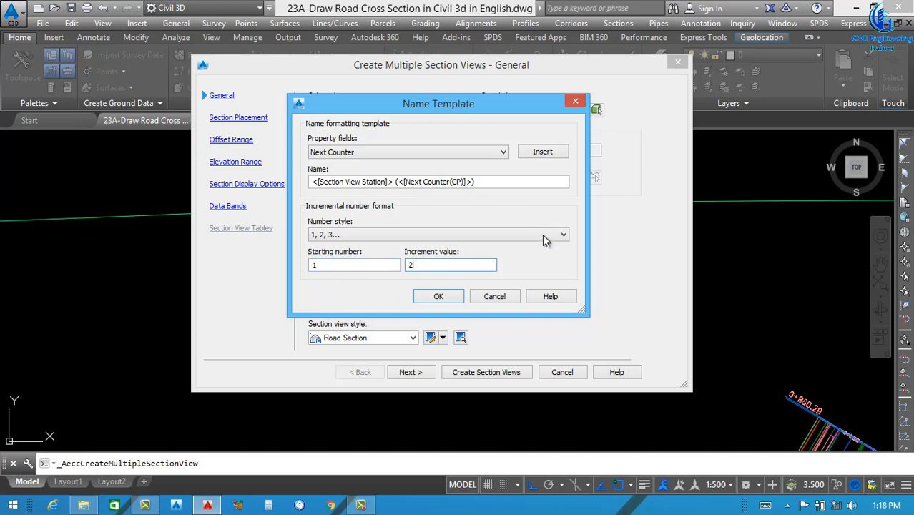
double_click(409, 266)
left_click(436, 296)
Enter the description "Road Section View", choose the Road Section view style and continue to the section placement settings
left_click(380, 257)
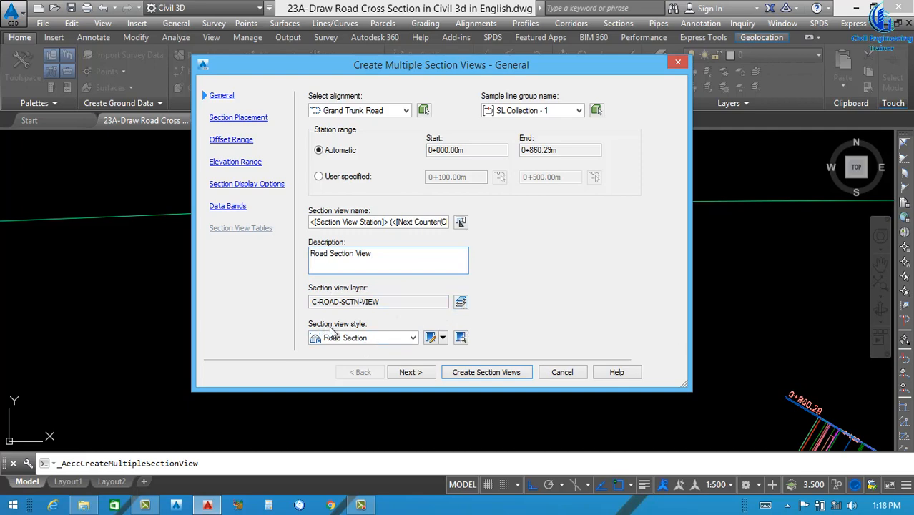
left_click(410, 338)
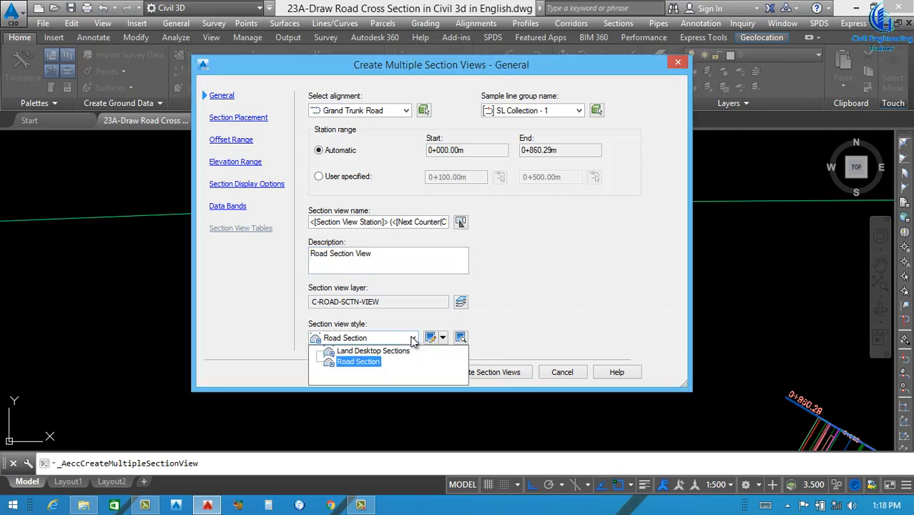
left_click(350, 362)
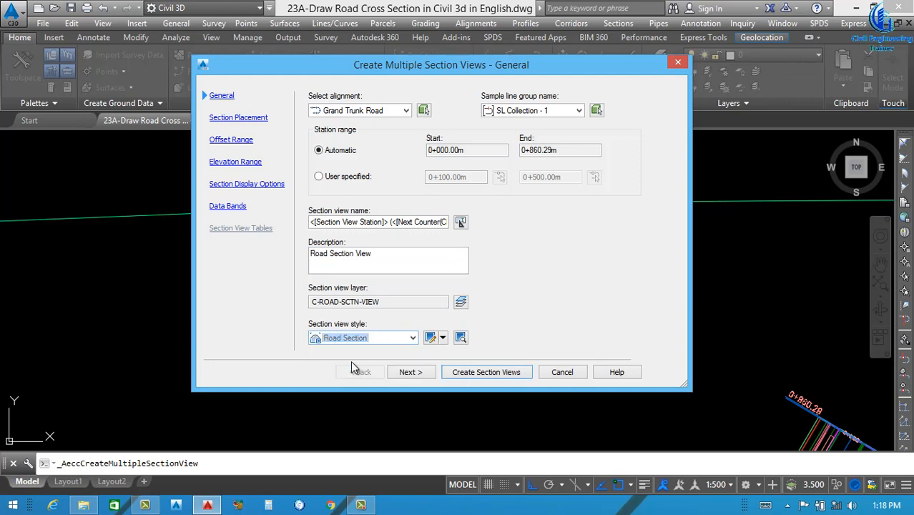
left_click(408, 371)
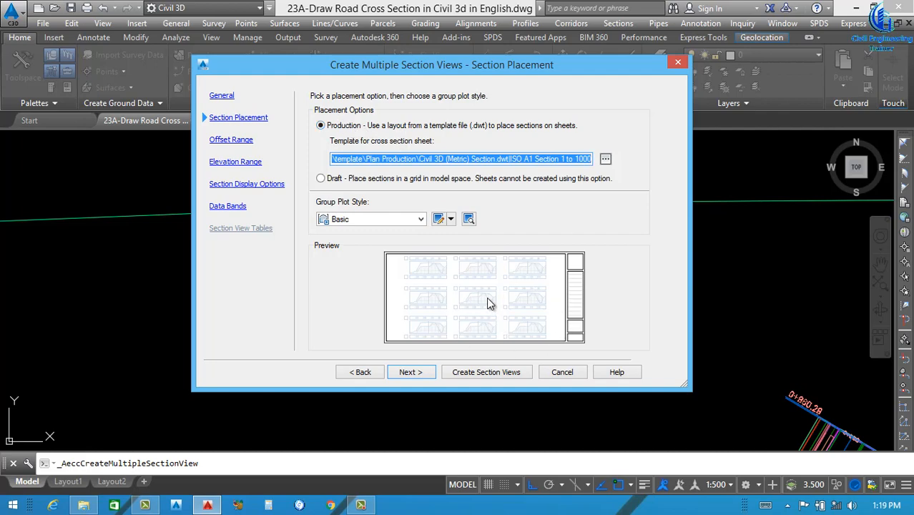
Choose draft placement in model space with the Basic group plot style and continue to the offset range settings
left_click(334, 178)
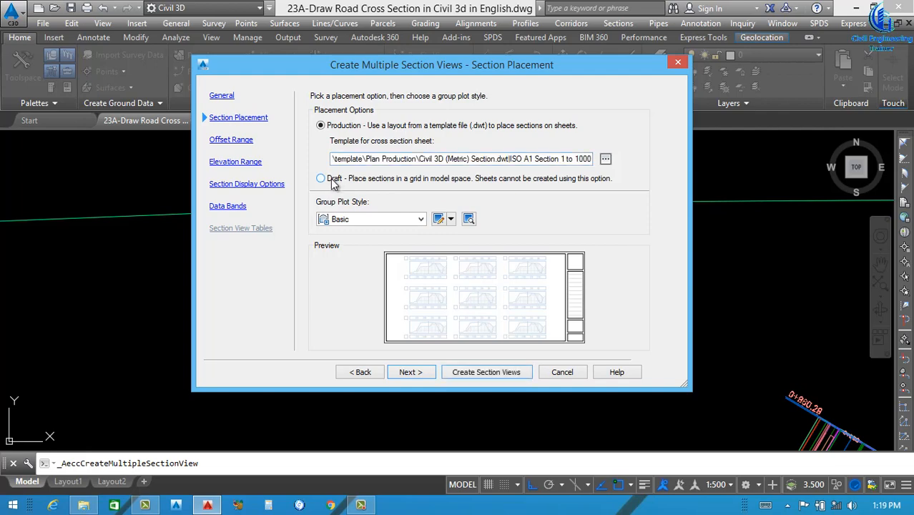
left_click(321, 179)
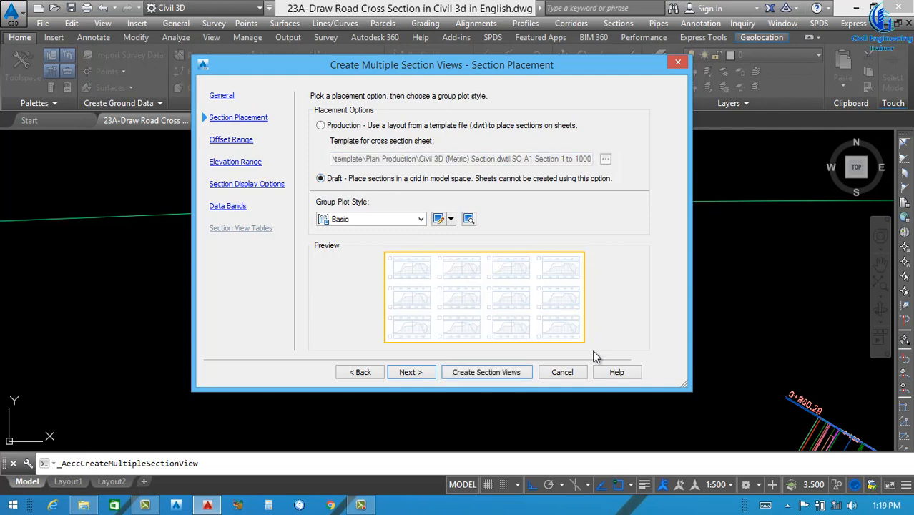
left_click(392, 228)
left_click(352, 230)
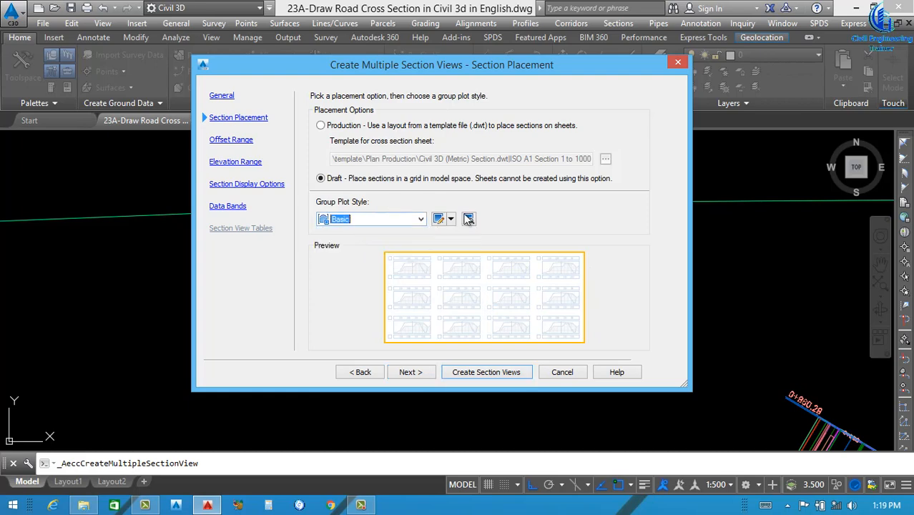
left_click(412, 375)
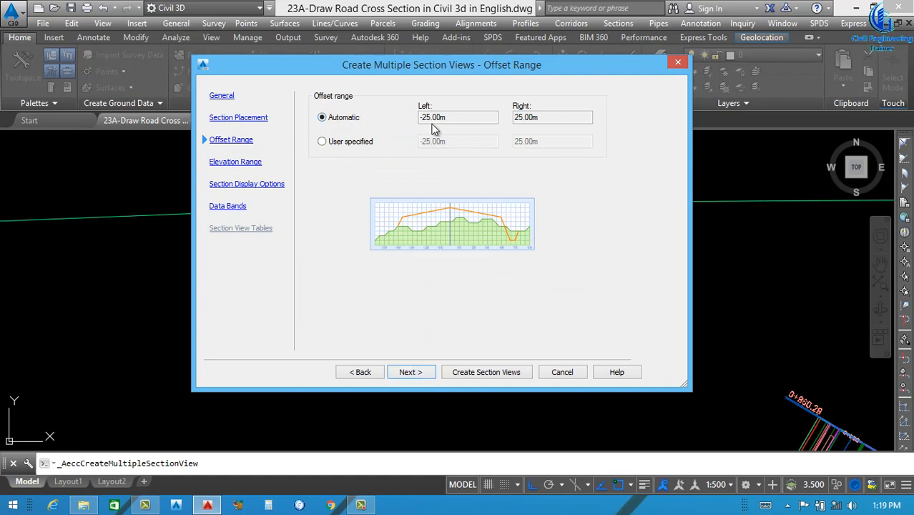
Try a user-specified offset range from -20 m to 15 m and return to the automatic offset range
left_click(340, 142)
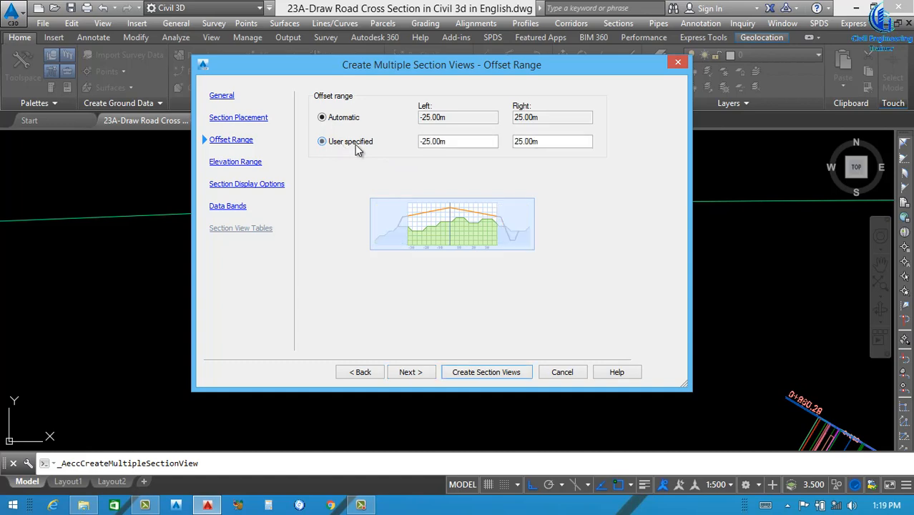
left_click(430, 142)
type("0")
left_click(488, 142)
left_click(343, 119)
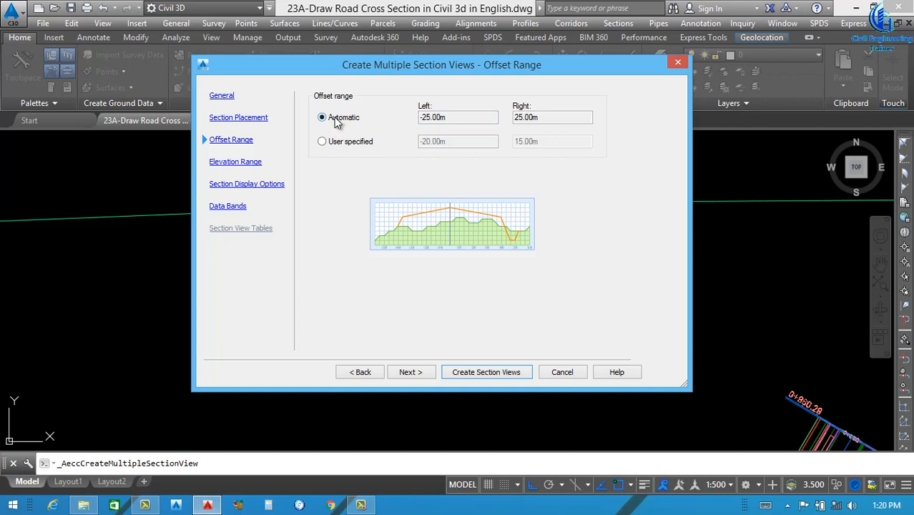
Continue to the elevation range, try the user-specified option, return it to automatic and proceed to the section display options
left_click(409, 371)
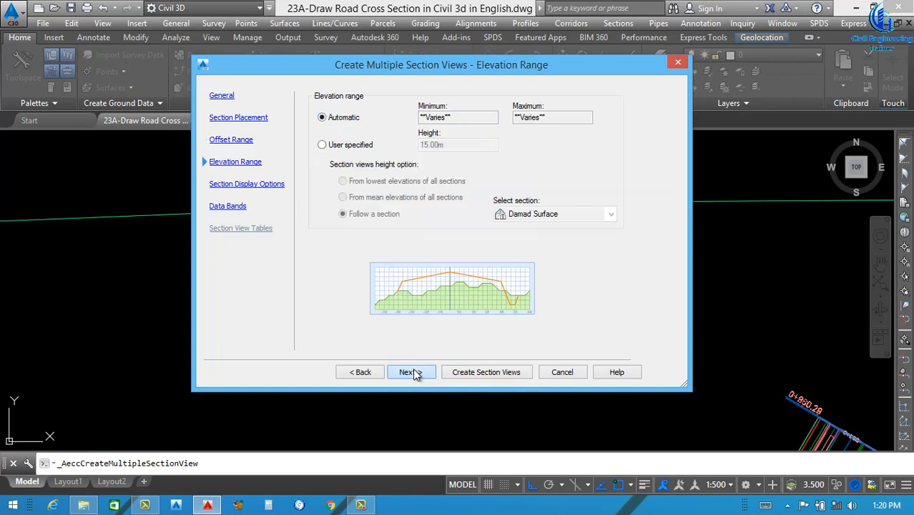
left_click(349, 146)
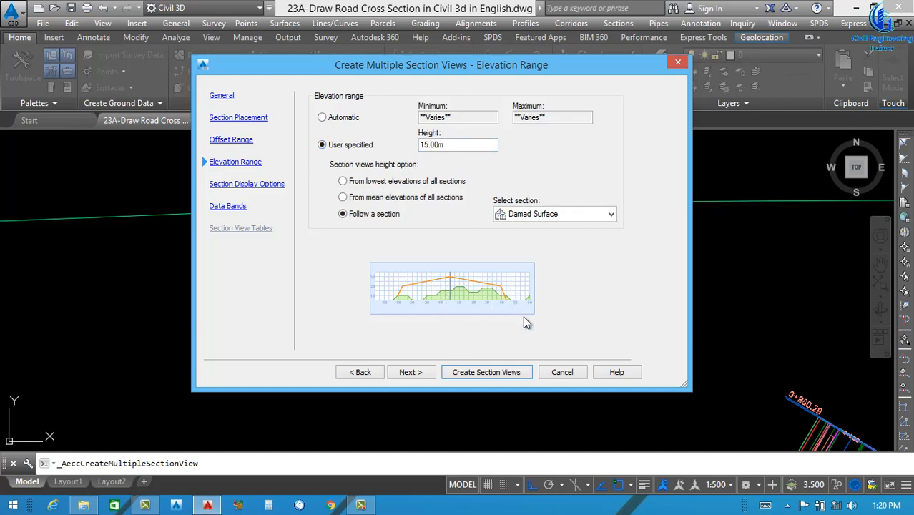
left_click(336, 118)
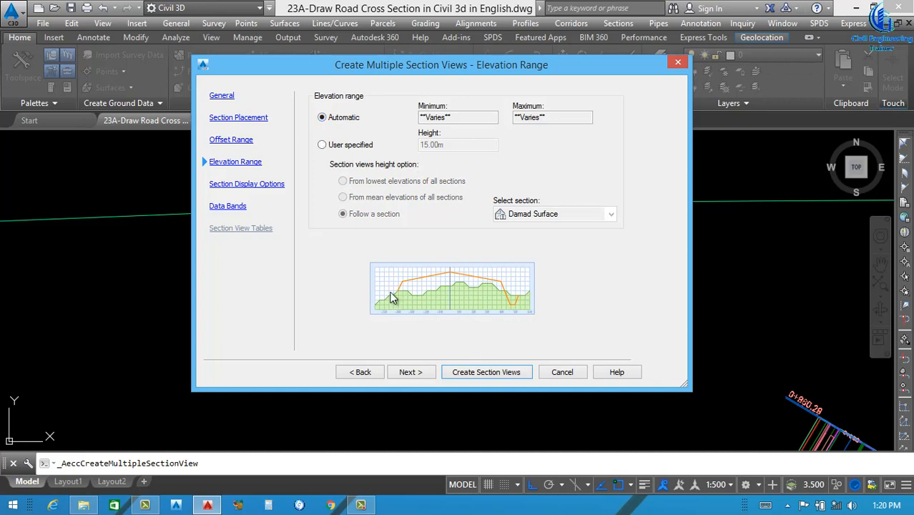
left_click(411, 376)
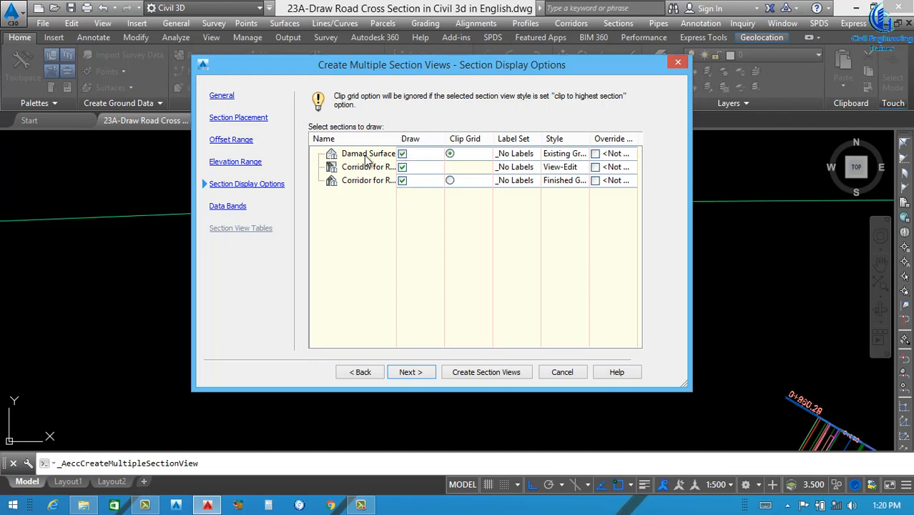
Adjust the column widths of the section list and choose the View-Edit code set style for Corridor for Road 1
left_click_drag(396, 139, 427, 139)
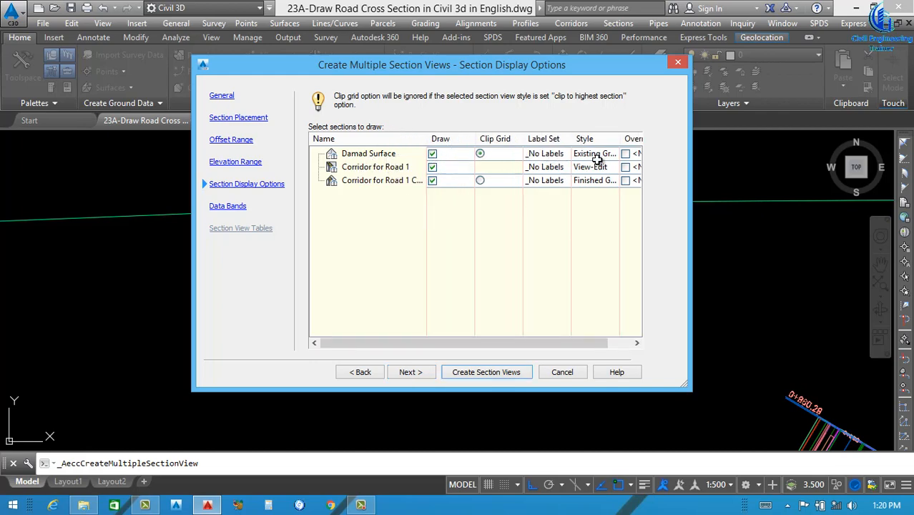
left_click_drag(522, 139, 503, 139)
left_click_drag(599, 139, 607, 139)
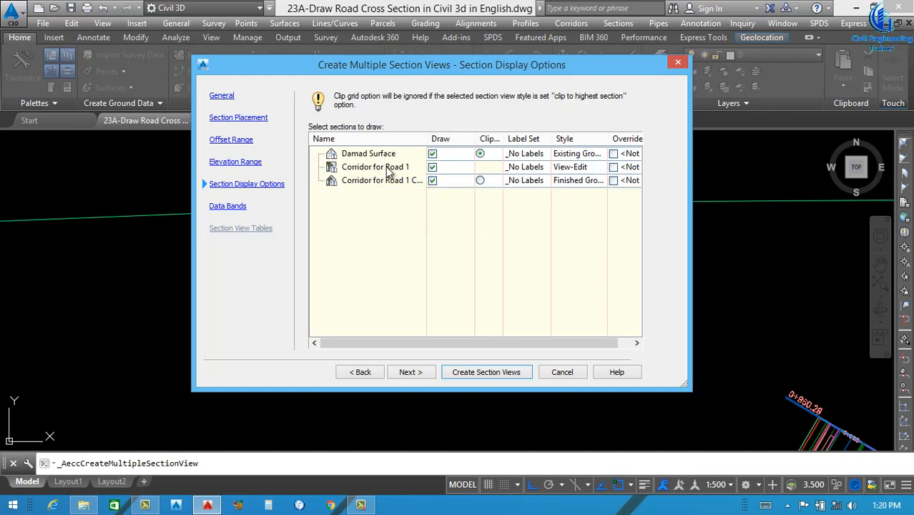
left_click(576, 168)
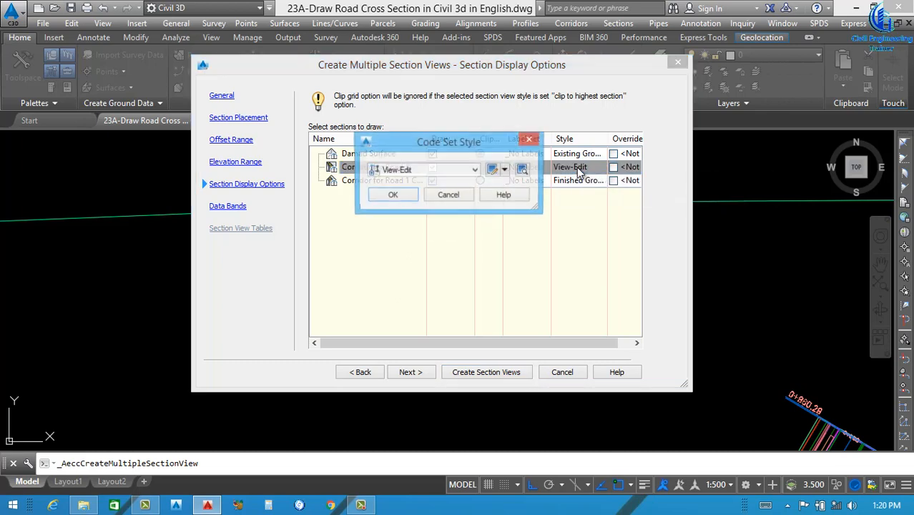
left_click(468, 170)
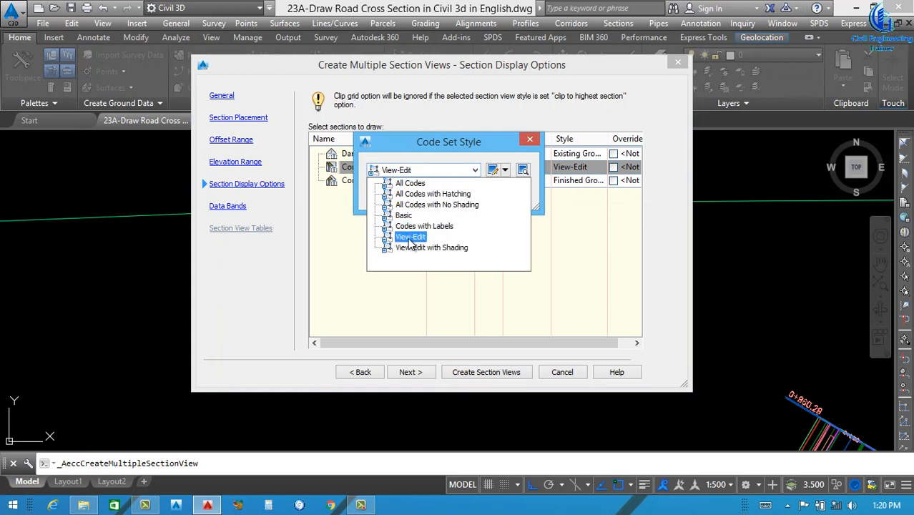
left_click(409, 238)
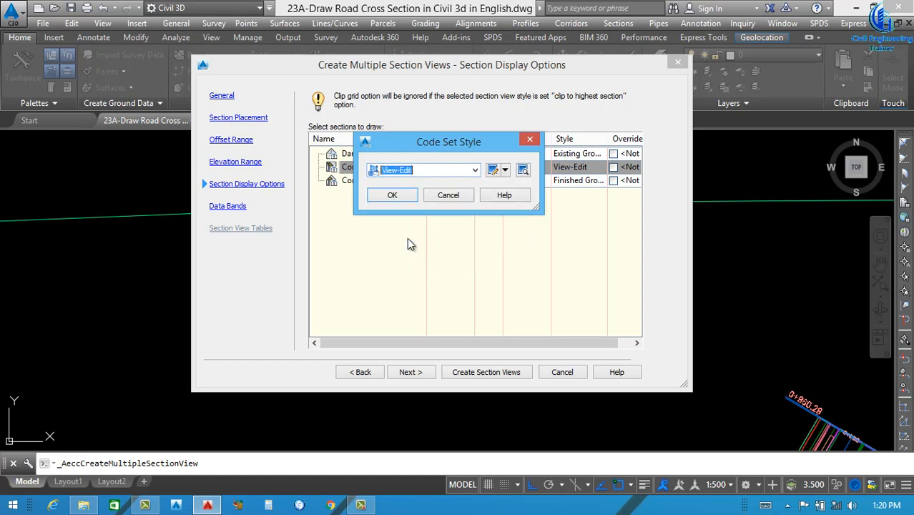
left_click(392, 195)
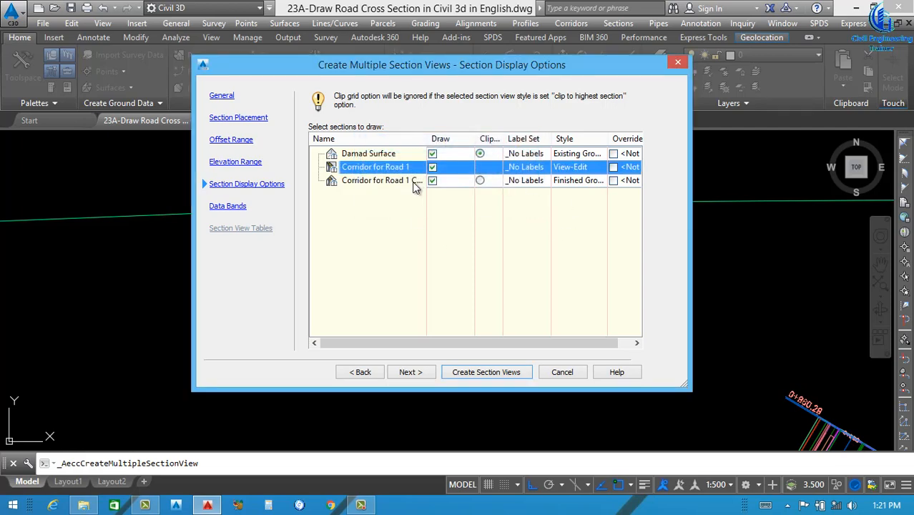
Choose the Finished Ground section style for the corridor surface in the list of sections to draw
left_click(585, 183)
left_click(585, 183)
left_click(450, 172)
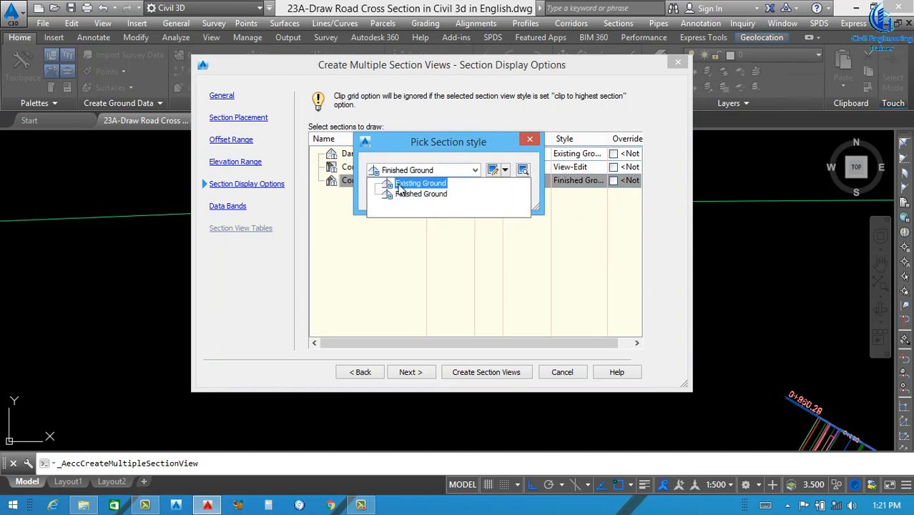
left_click(420, 194)
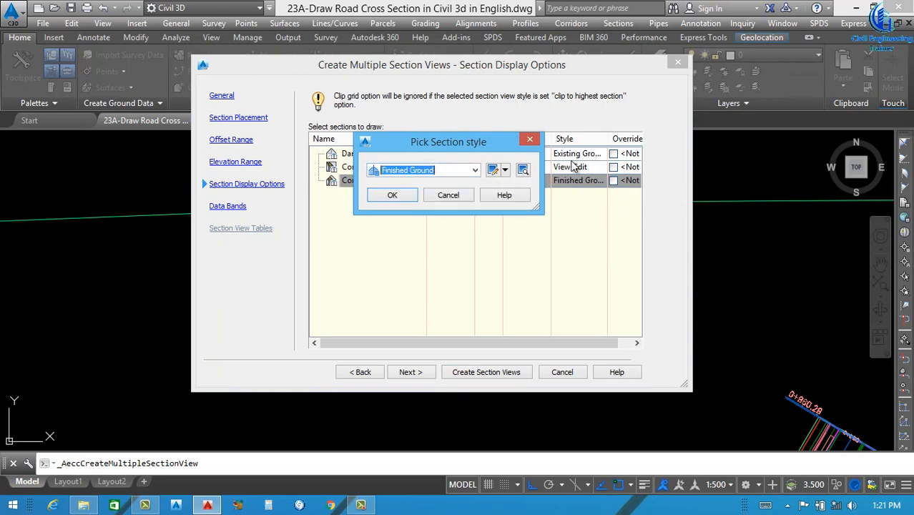
left_click(399, 196)
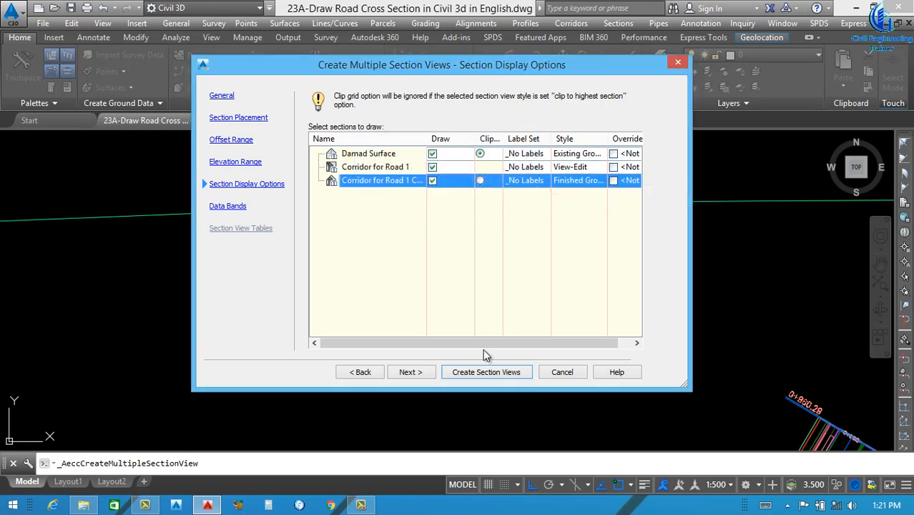
Continue to the data band settings and select the Major Stations Offset and Elevations band set
left_click(412, 378)
left_click(412, 374)
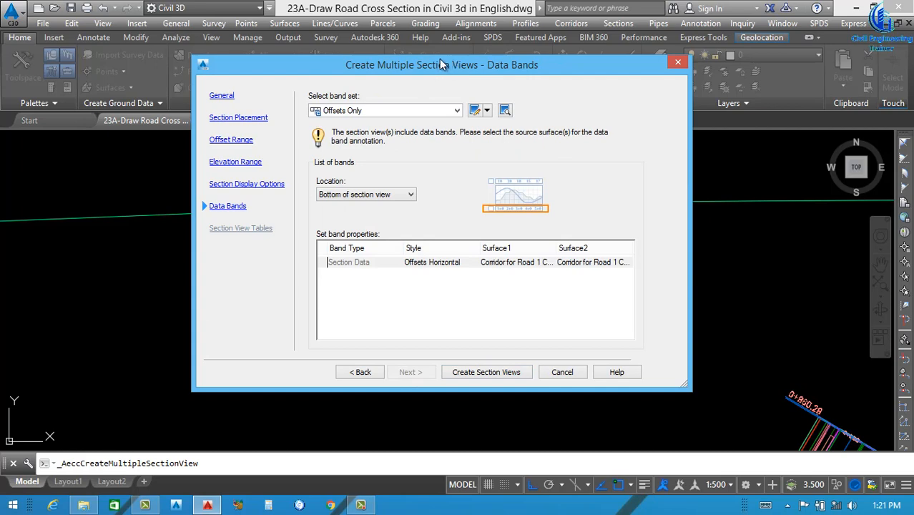
left_click_drag(440, 62, 397, 62)
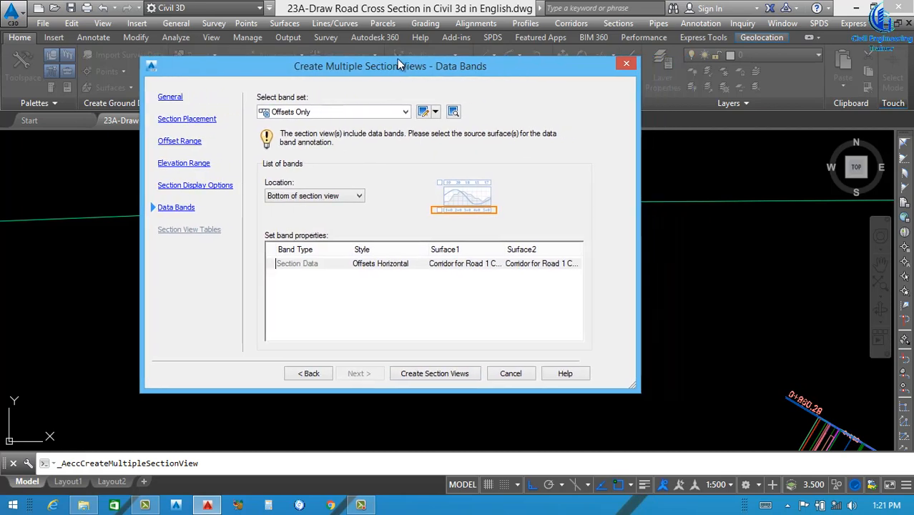
left_click(338, 113)
left_click(338, 113)
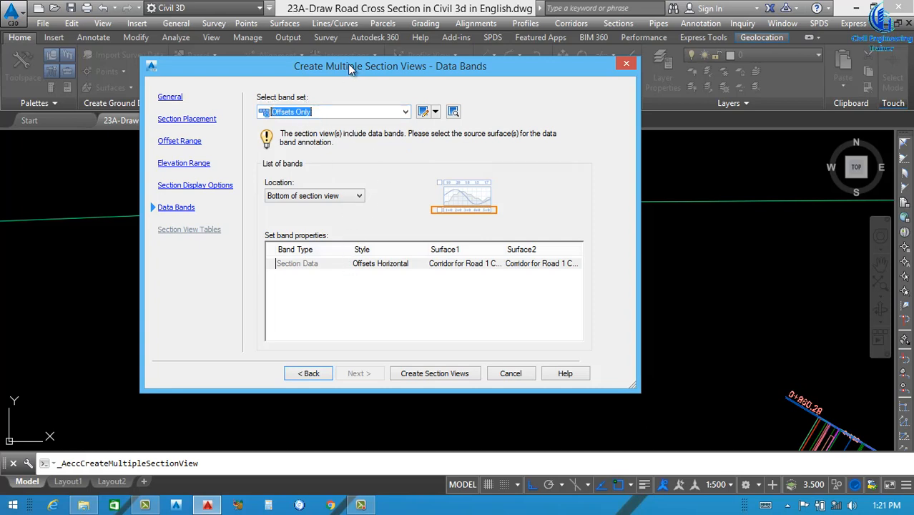
left_click_drag(349, 66, 358, 69)
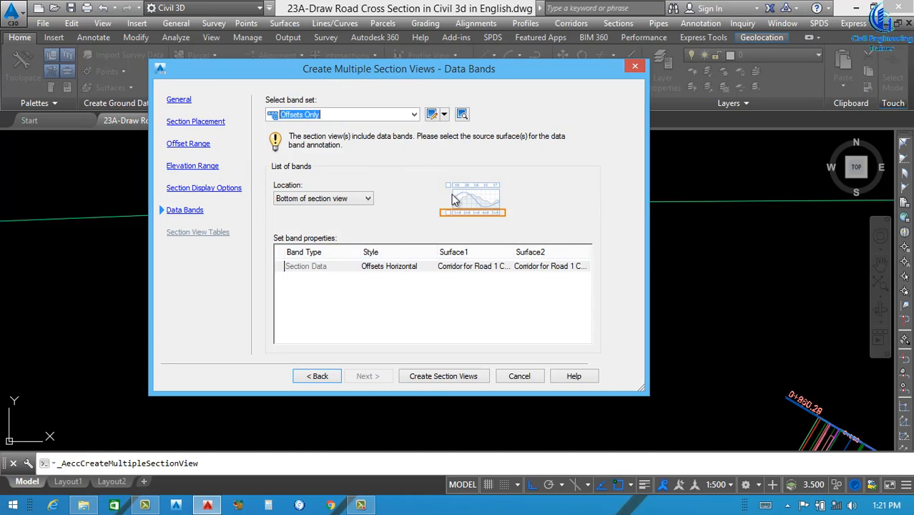
left_click(360, 115)
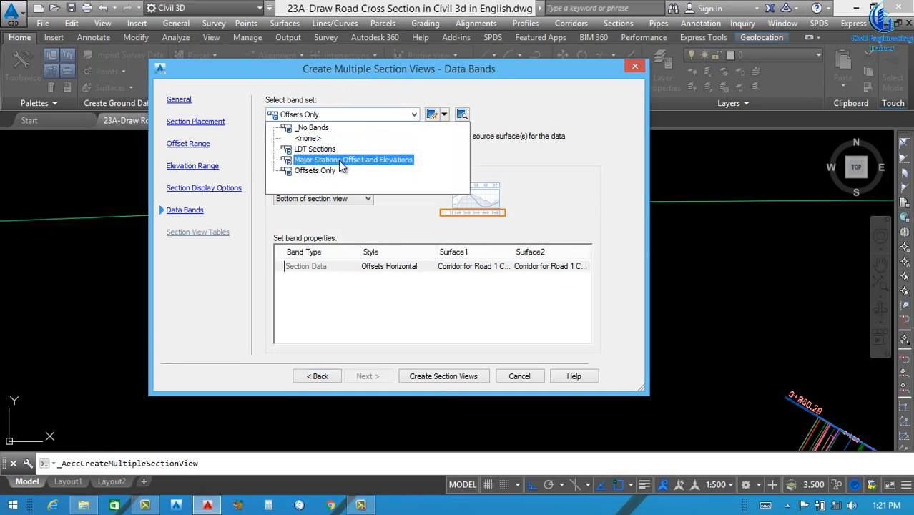
left_click(342, 161)
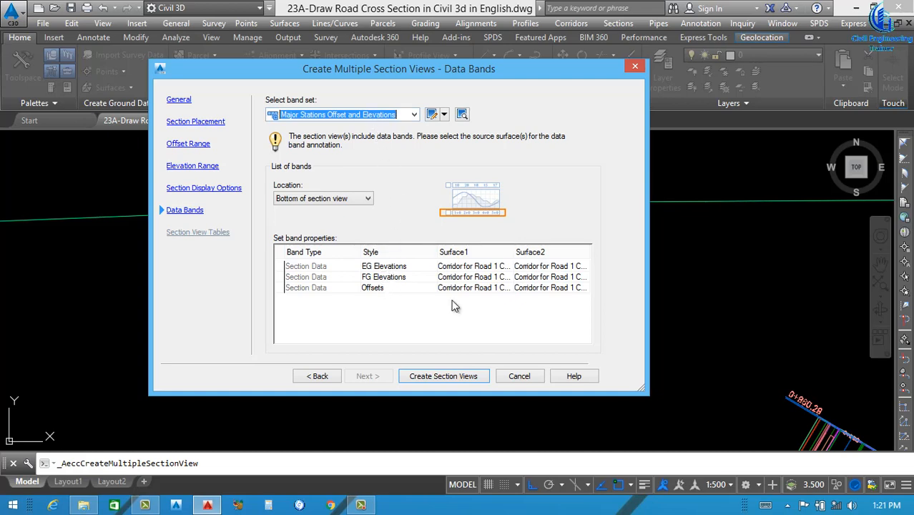
Set Surface1 to Damad Surface for the EG Elevations, FG Elevations and Offsets bands
left_click(477, 266)
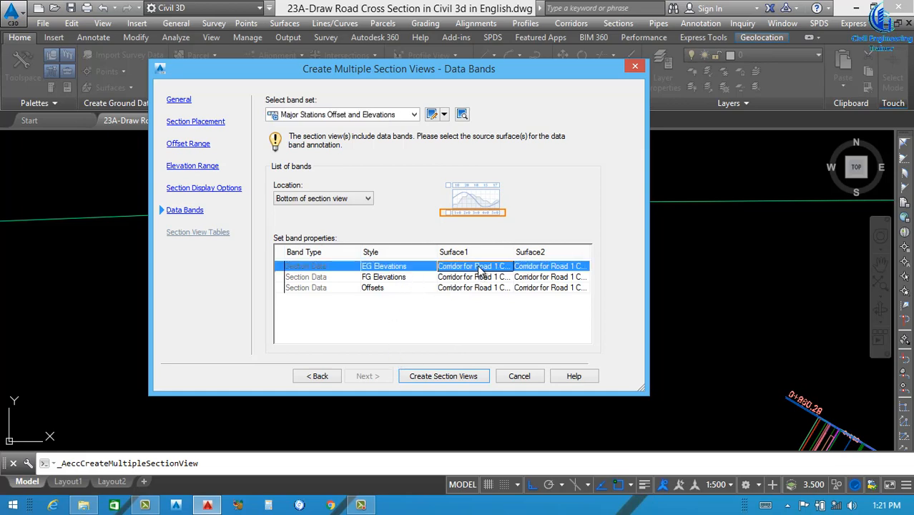
left_click(477, 266)
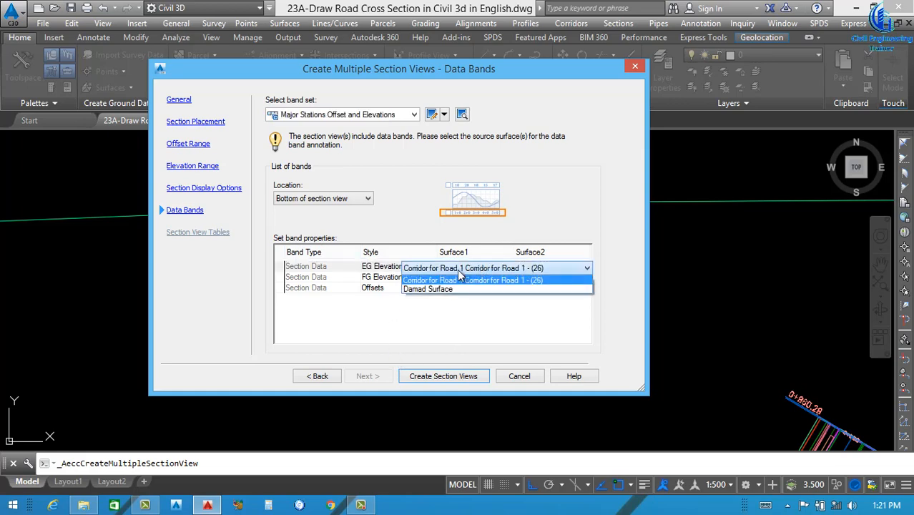
left_click(439, 289)
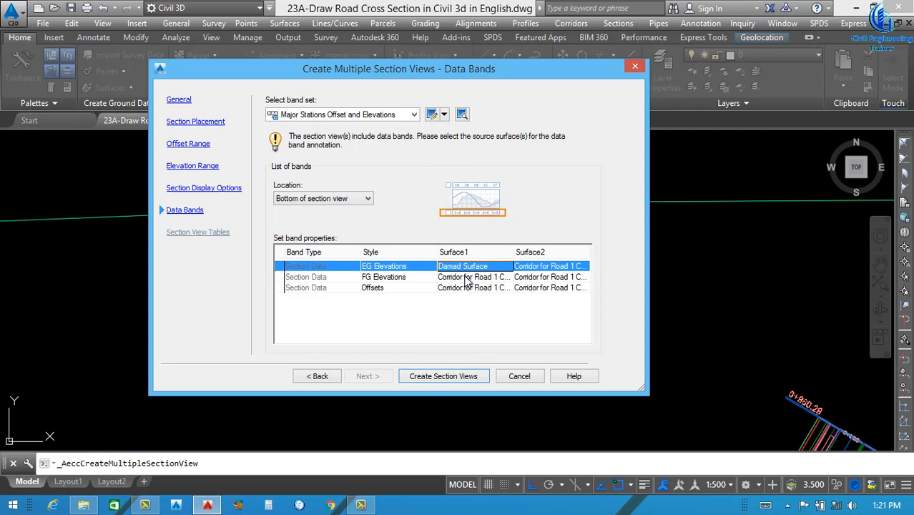
left_click(467, 279)
left_click(466, 279)
left_click(444, 297)
left_click(459, 287)
left_click(459, 287)
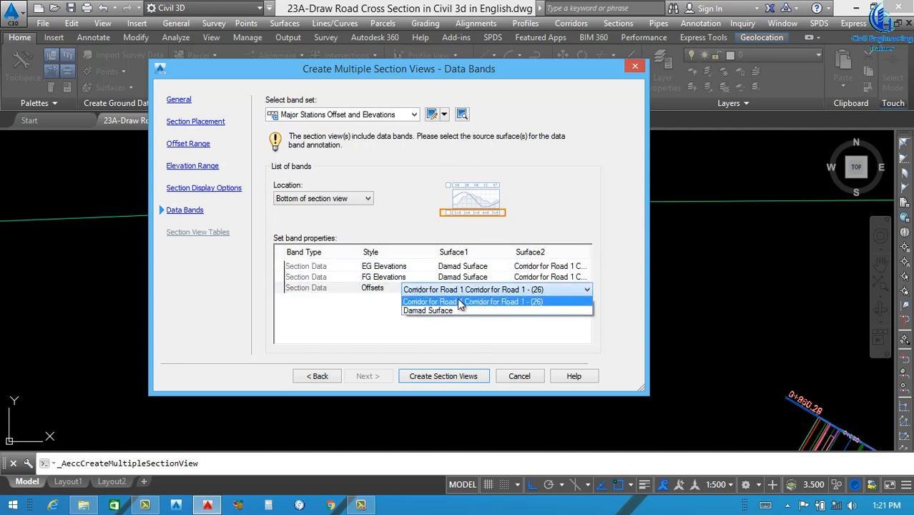
left_click(461, 303)
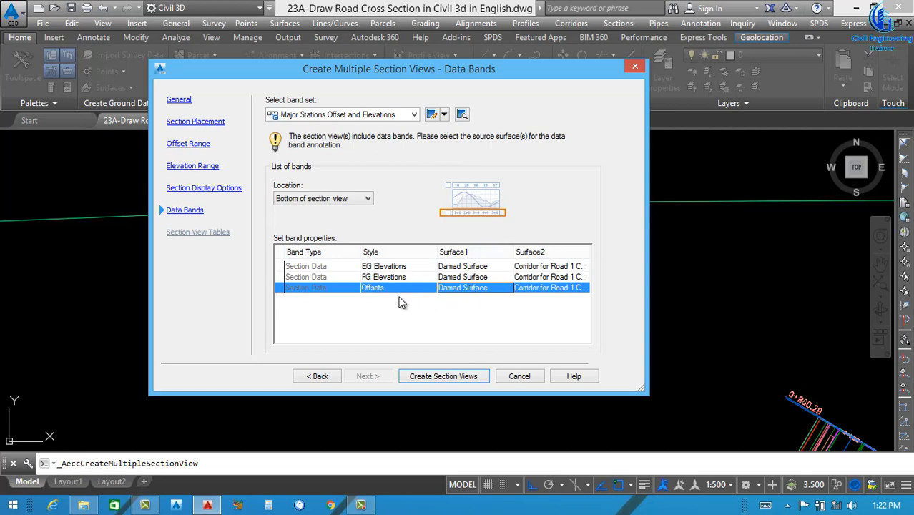
Create the section views and place their origin in the empty area below the profile view
left_click(443, 376)
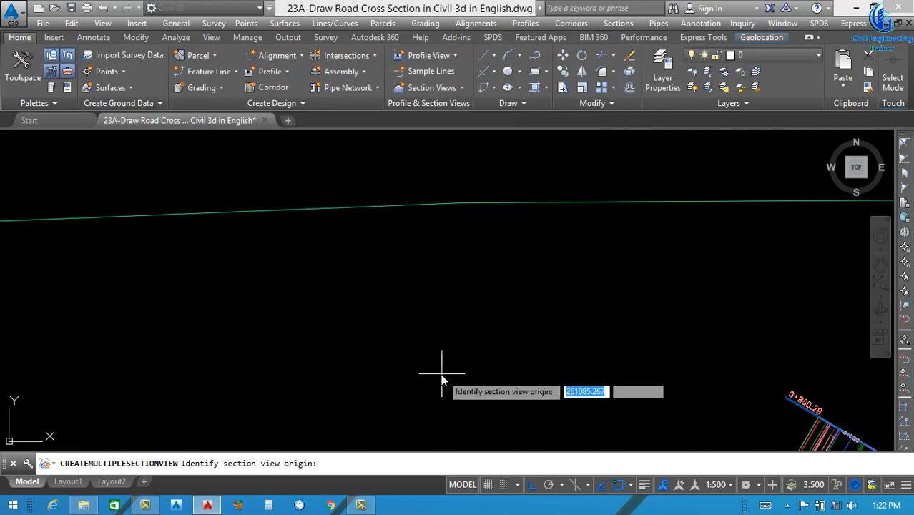
scroll(341, 297, "down", 6)
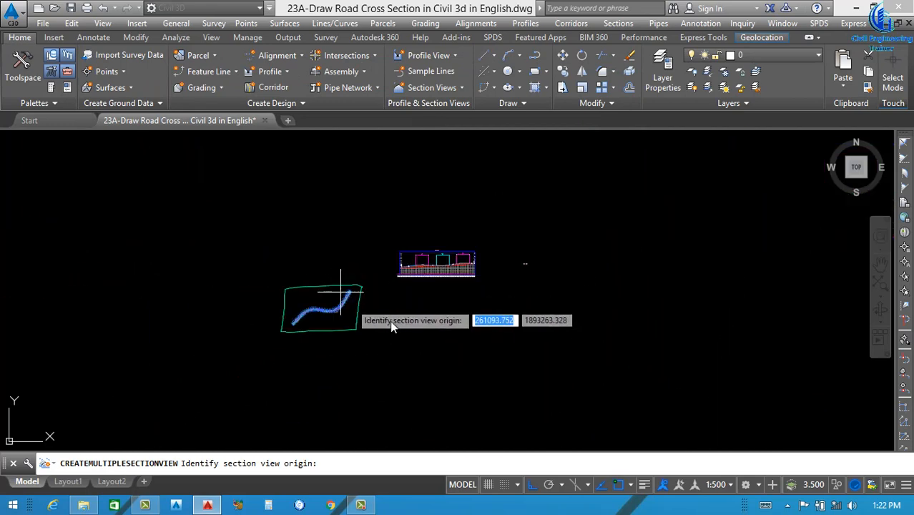
scroll(401, 314, "up", 4)
scroll(347, 257, "down", 2)
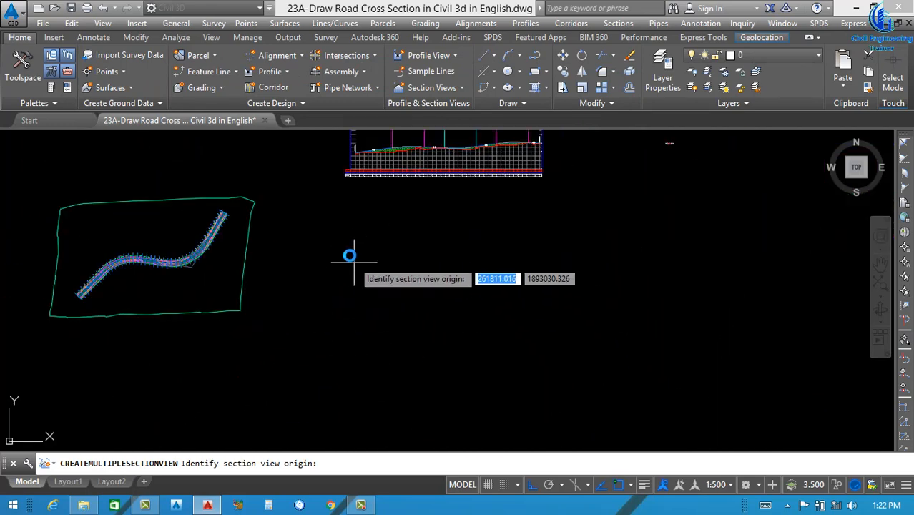
left_click(348, 239)
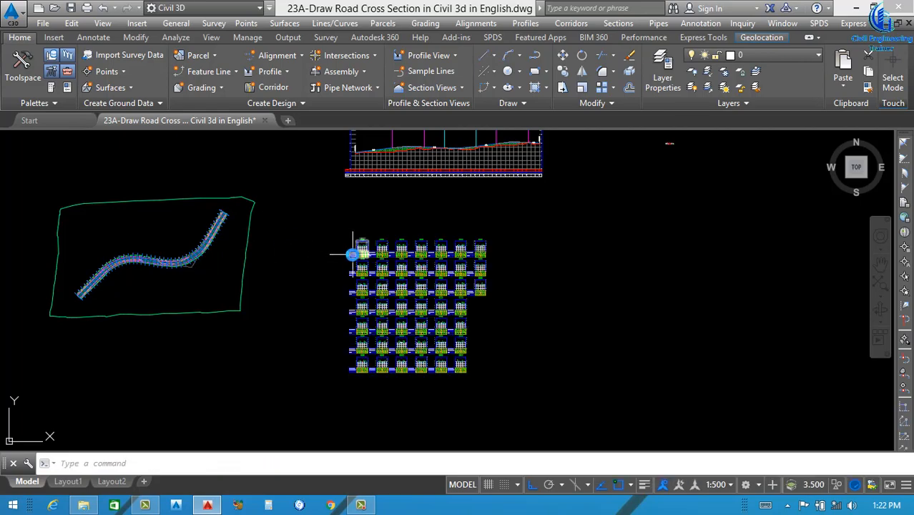
Inspect the new section views and set the drawing's annotation scale to 1:750
scroll(346, 255, "up", 4)
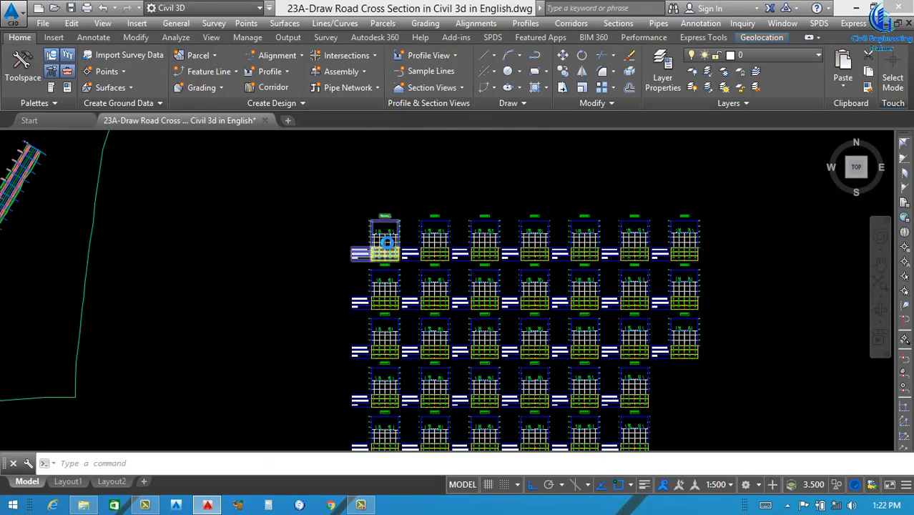
scroll(367, 246, "up", 5)
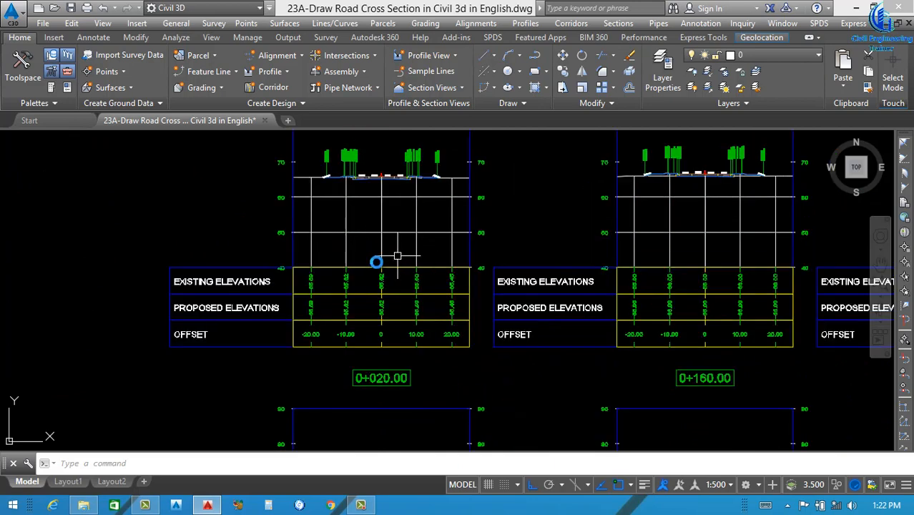
scroll(341, 256, "down", 2)
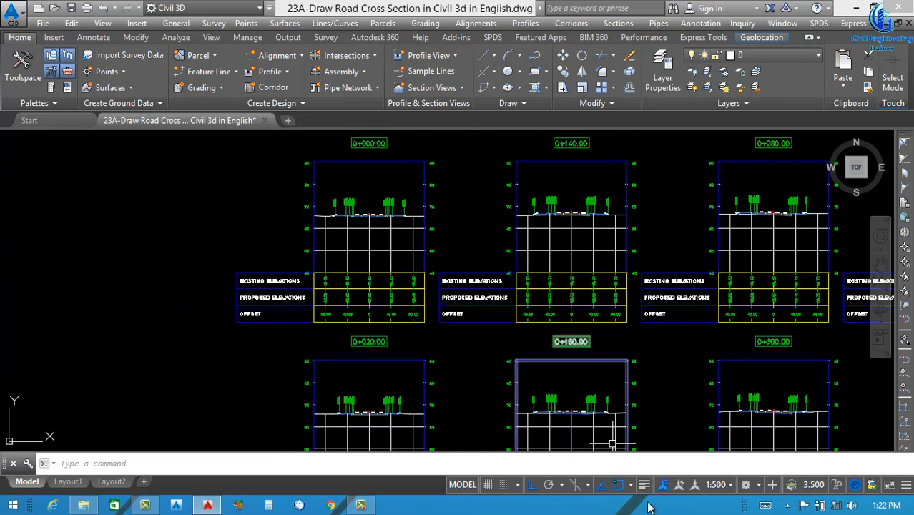
left_click(727, 486)
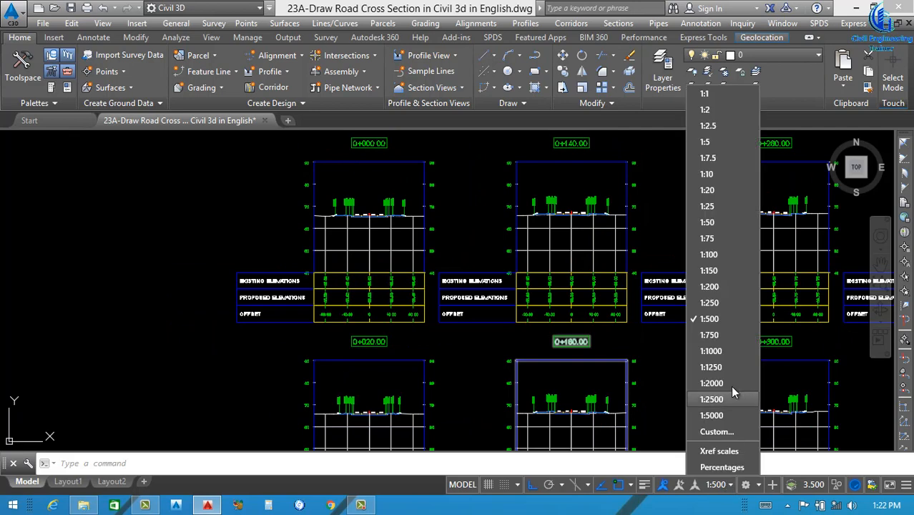
left_click(718, 334)
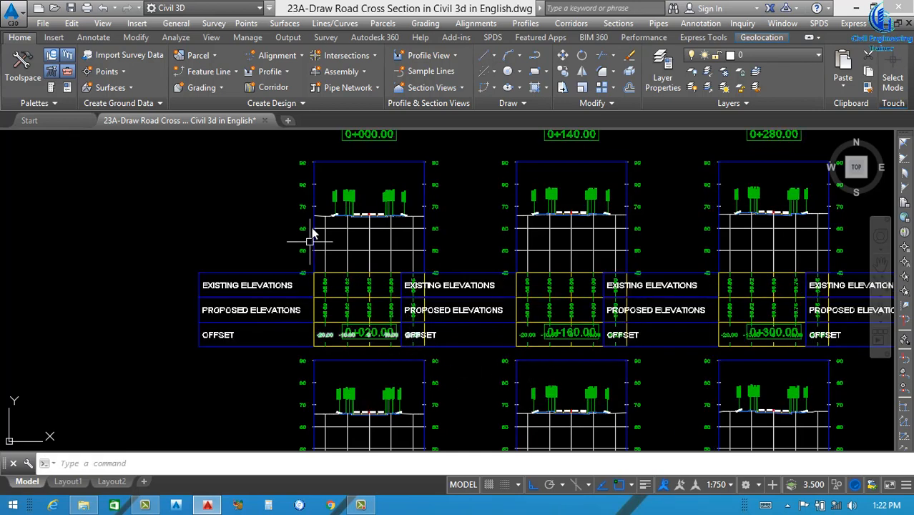
Update the group layout of the section views starting from the view at station 0+000.00
left_click(317, 178)
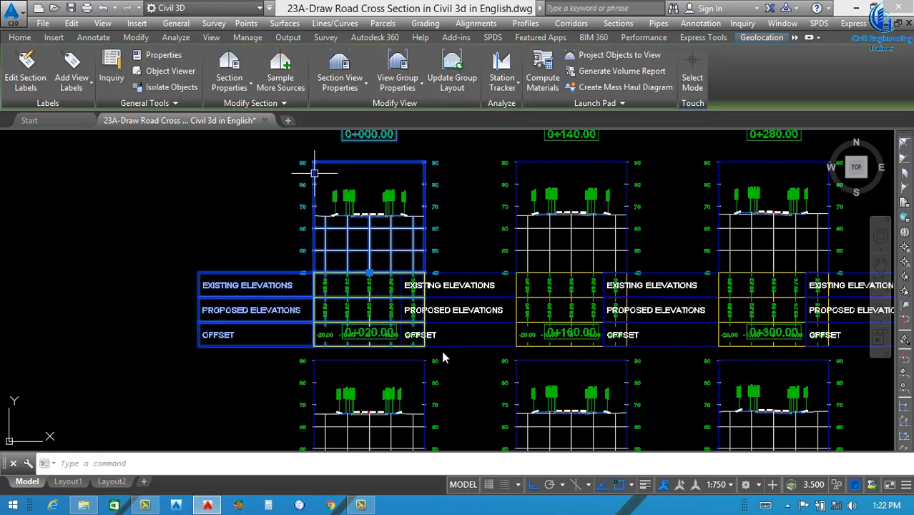
scroll(394, 348, "down", 2)
key("Escape")
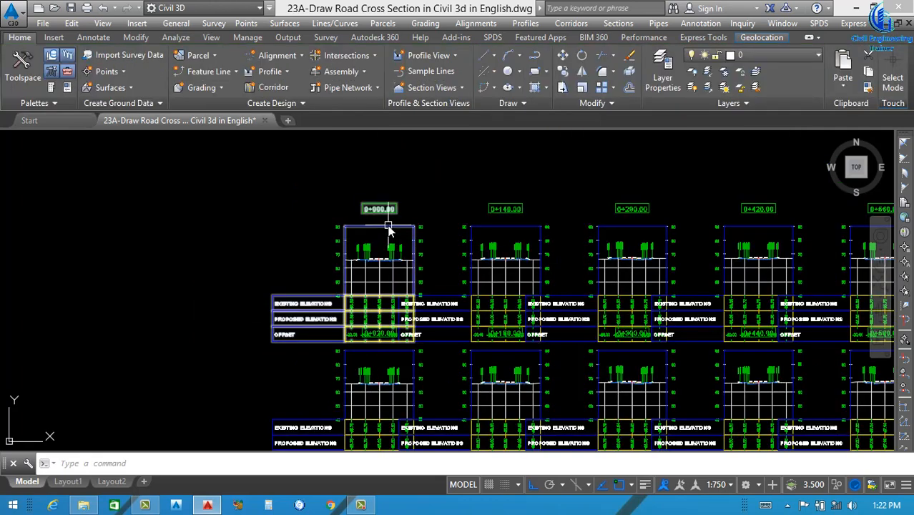
left_click(387, 225)
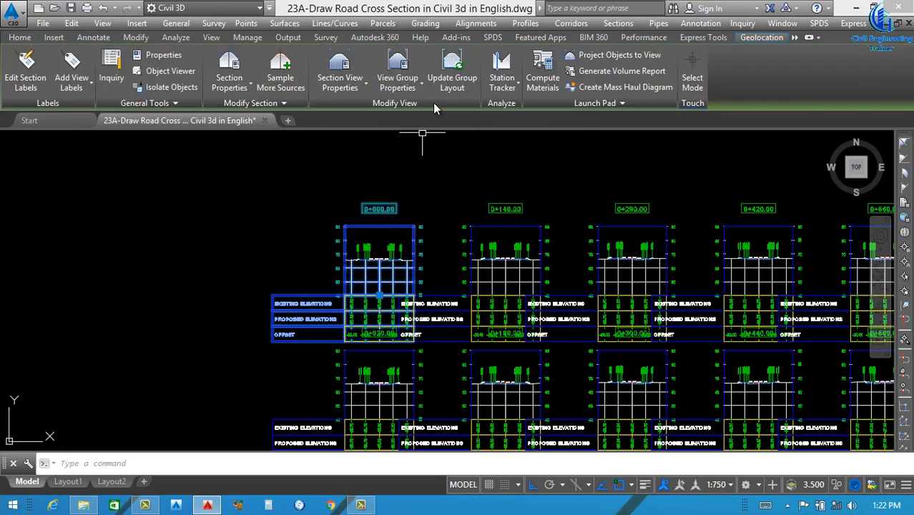
left_click(450, 86)
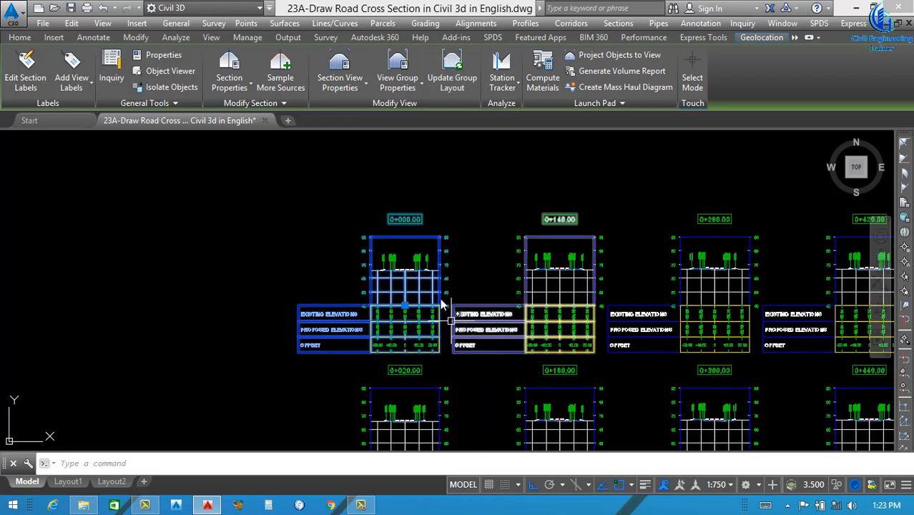
Examine the elevation and offset bands and the section labels of the section view at station 0+000.00
scroll(422, 285, "down", 2)
scroll(421, 285, "up", 2)
scroll(421, 285, "up", 4)
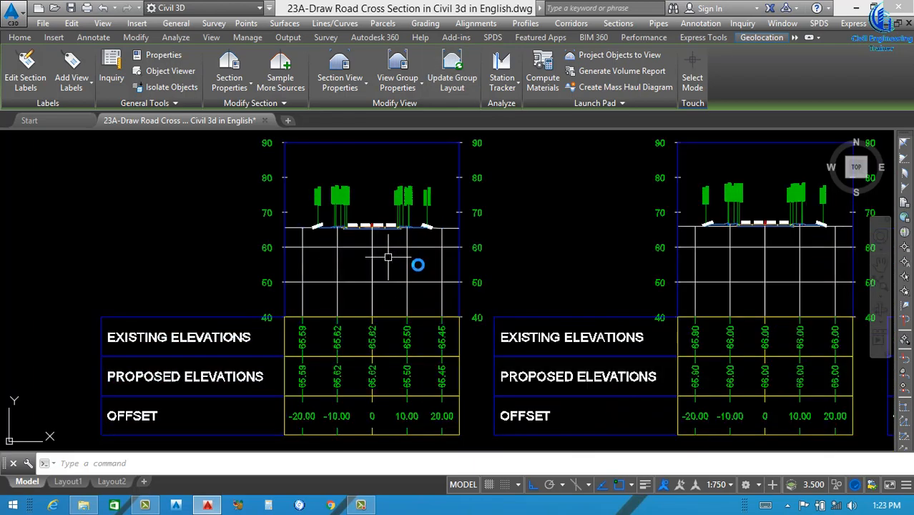
key("Escape")
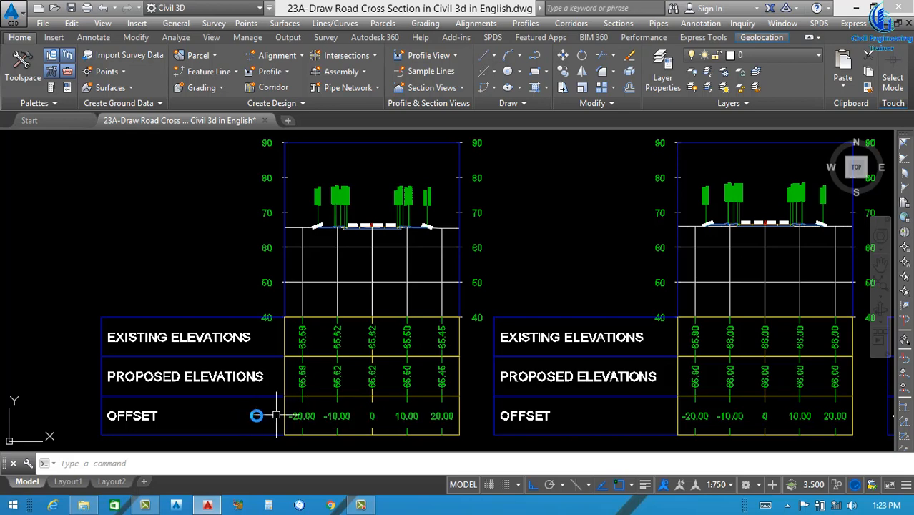
scroll(332, 424, "up", 2)
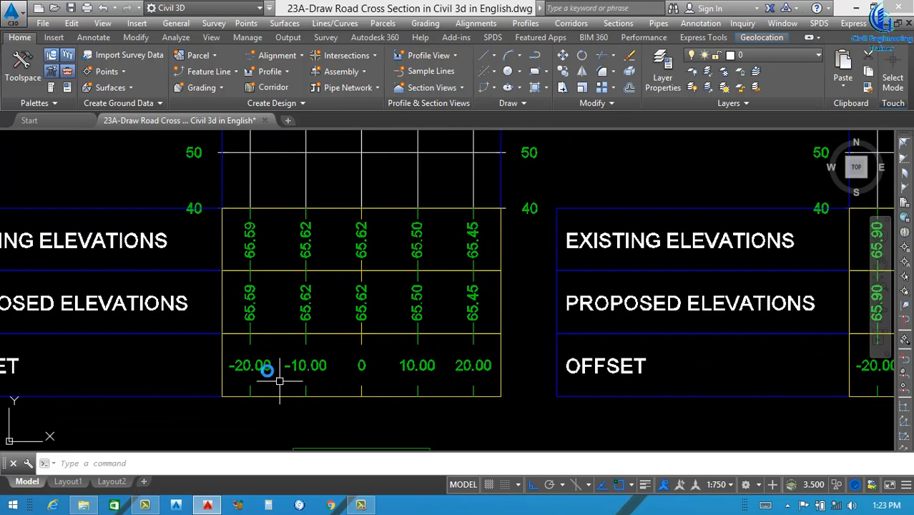
scroll(283, 368, "up", 2)
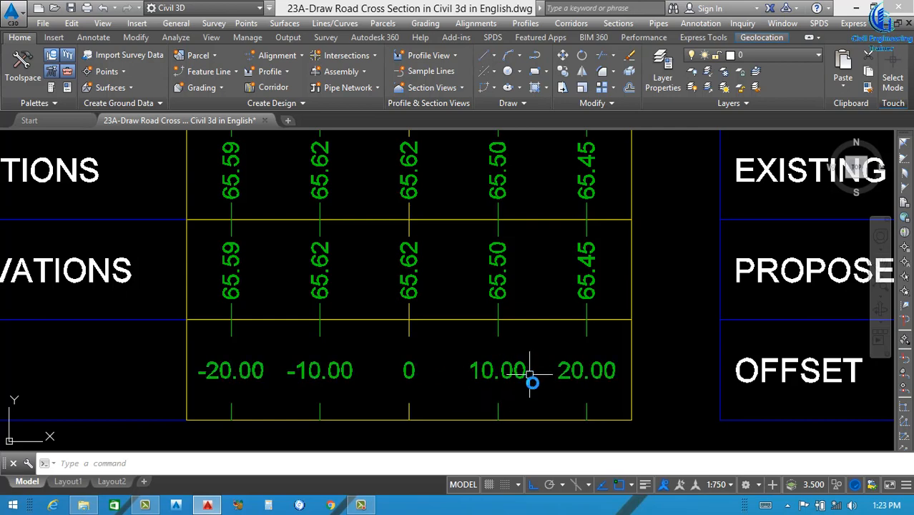
scroll(543, 395, "down", 3)
mouse_move(524, 378)
middle_mouse_down()
mouse_move(508, 407)
mouse_move(500, 388)
middle_mouse_up()
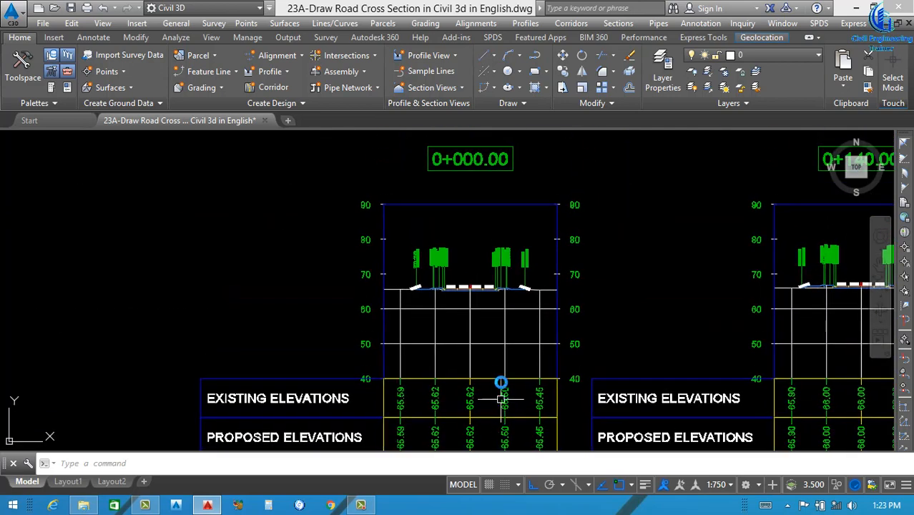
scroll(478, 357, "up", 2)
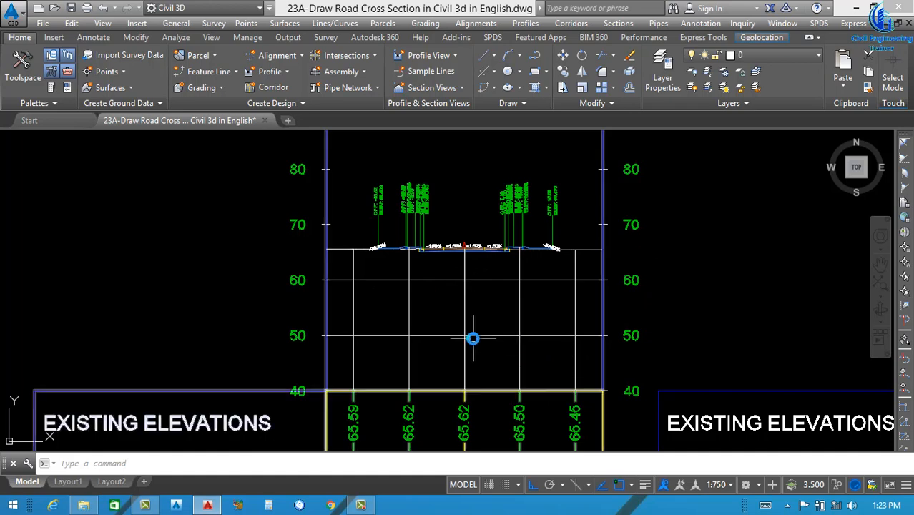
scroll(476, 336, "down", 3)
type("z")
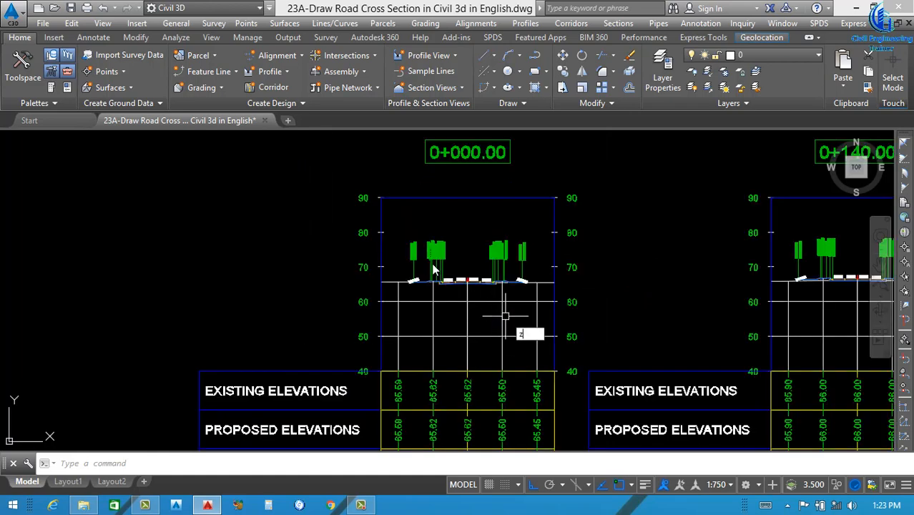
key("Return")
left_click(355, 223)
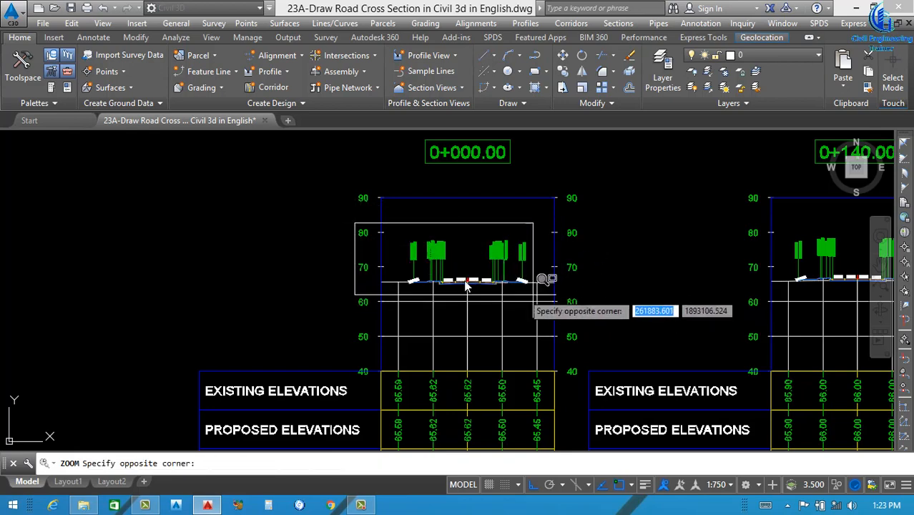
key("Escape")
scroll(445, 358, "down", 4)
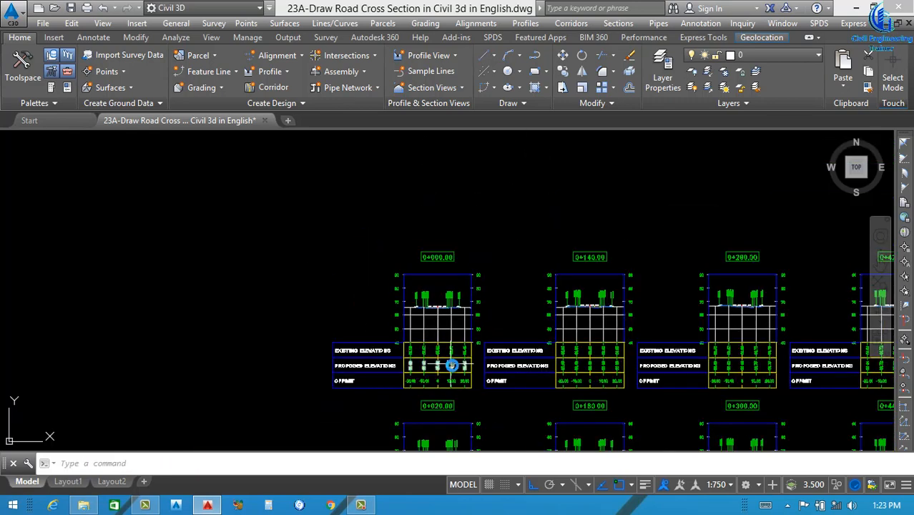
scroll(450, 357, "up", 4)
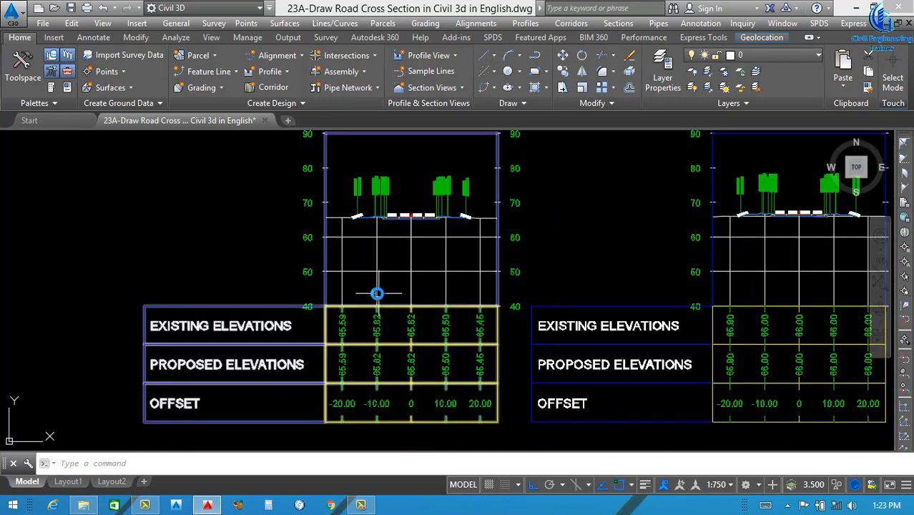
Open the section view style of the 0+000.00 view for editing, review its general and graph settings, and show the grid settings
left_click(366, 305)
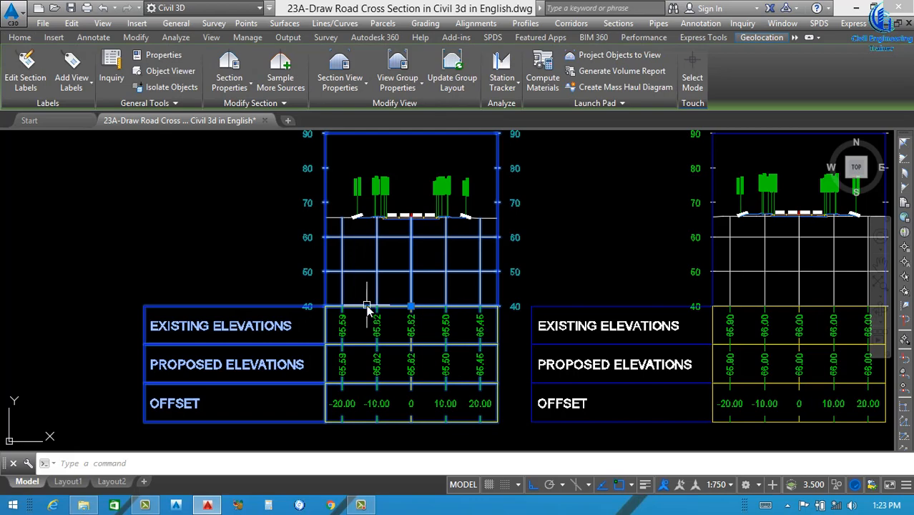
right_click(367, 306)
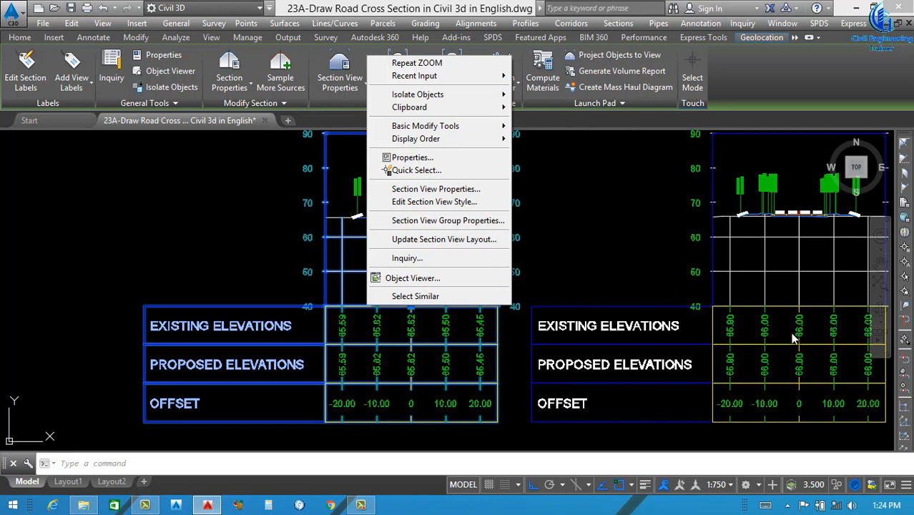
left_click(428, 203)
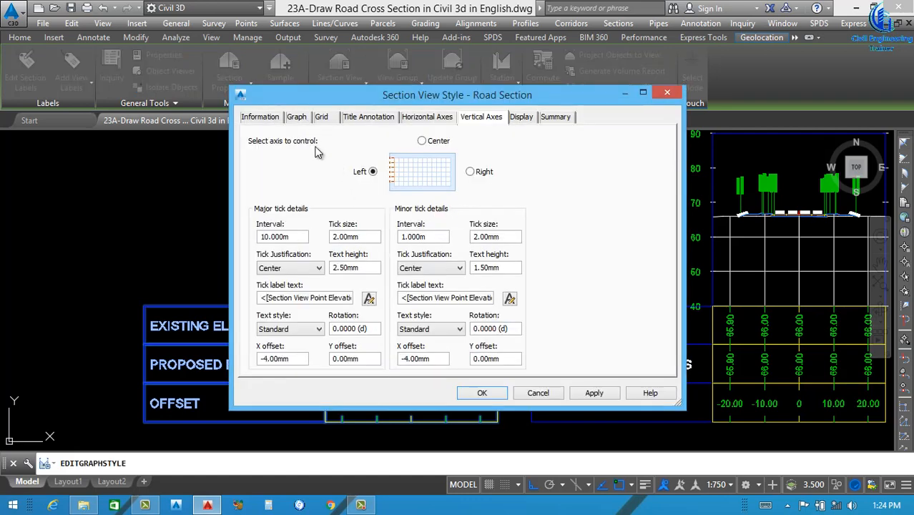
left_click(270, 119)
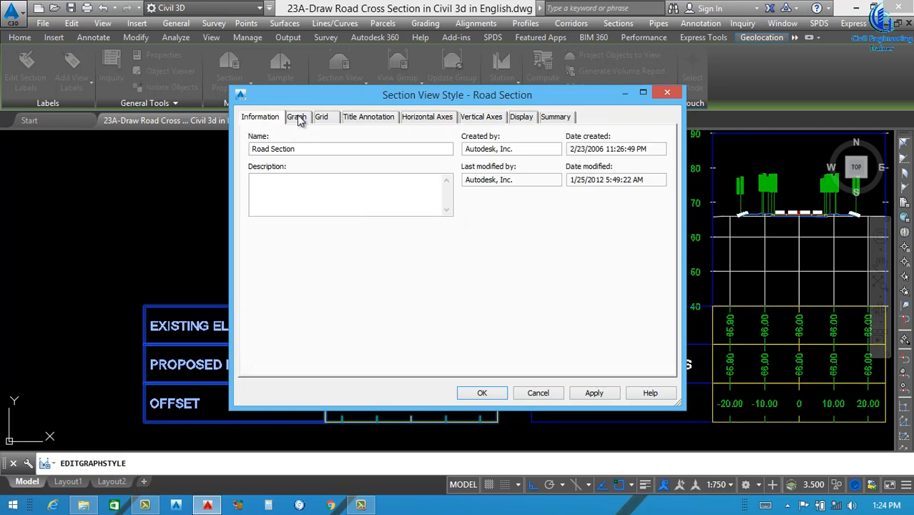
left_click(298, 118)
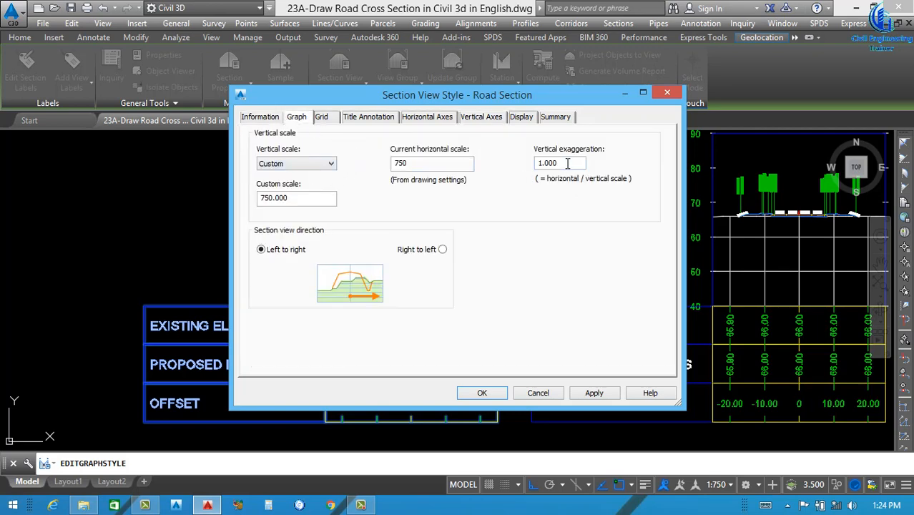
left_click(323, 117)
mouse_move(395, 96)
left_mouse_down()
mouse_move(485, 111)
mouse_move(605, 102)
mouse_move(685, 108)
left_mouse_up()
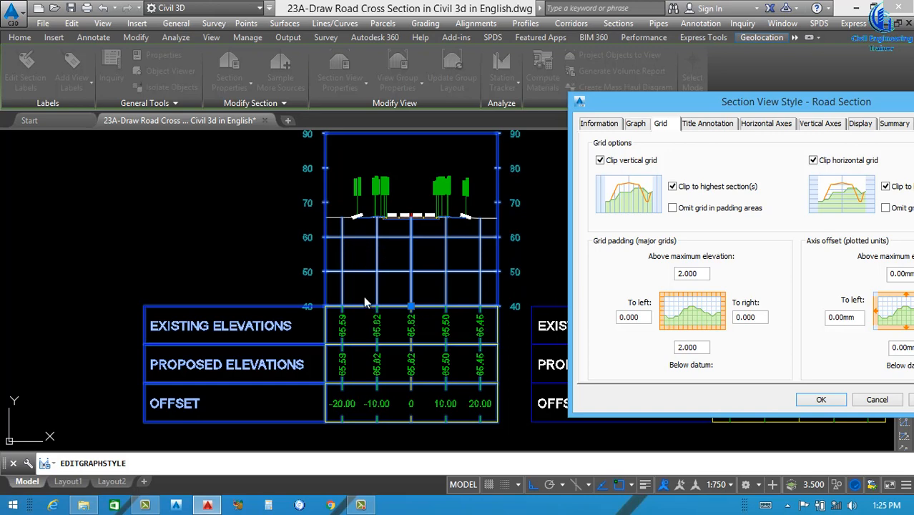
Set the major grid padding to 0.5 below datum and 1.5 above maximum elevation, and apply it
double_click(703, 348)
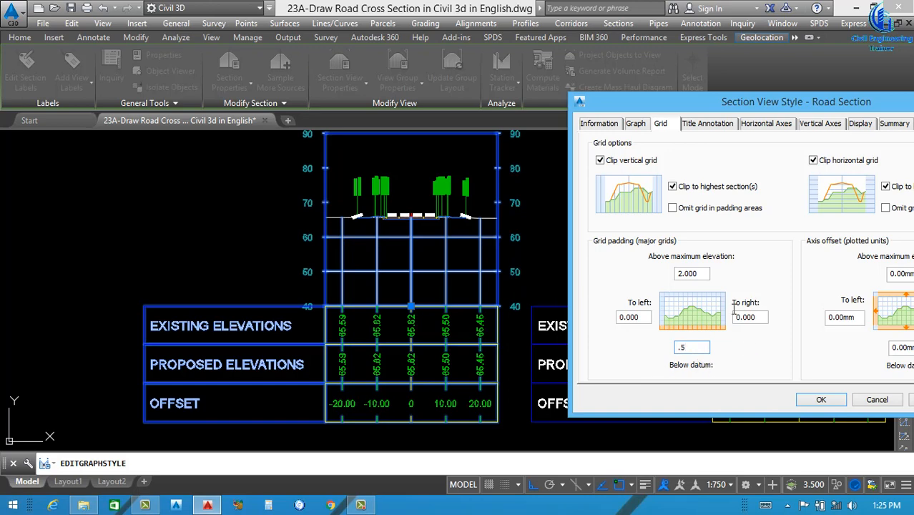
left_click(702, 272)
double_click(687, 275)
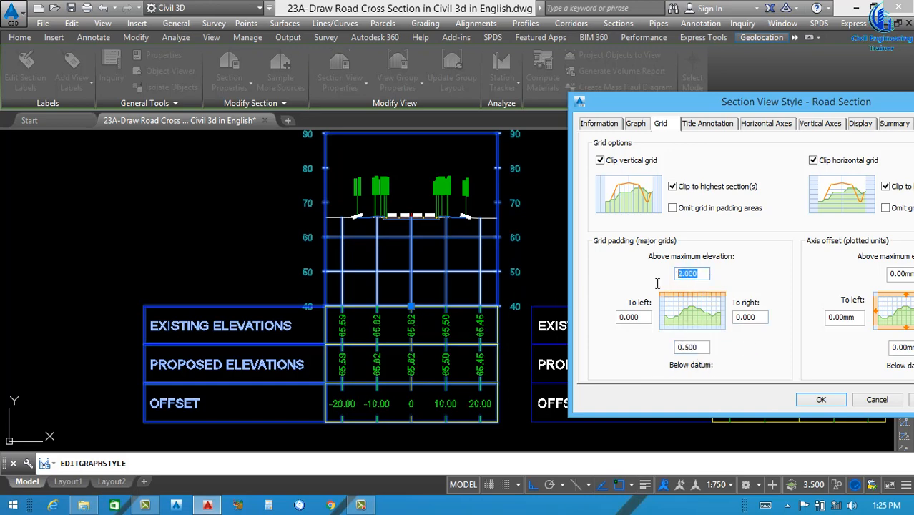
key("BackSpace")
type("1.5")
left_click(909, 404)
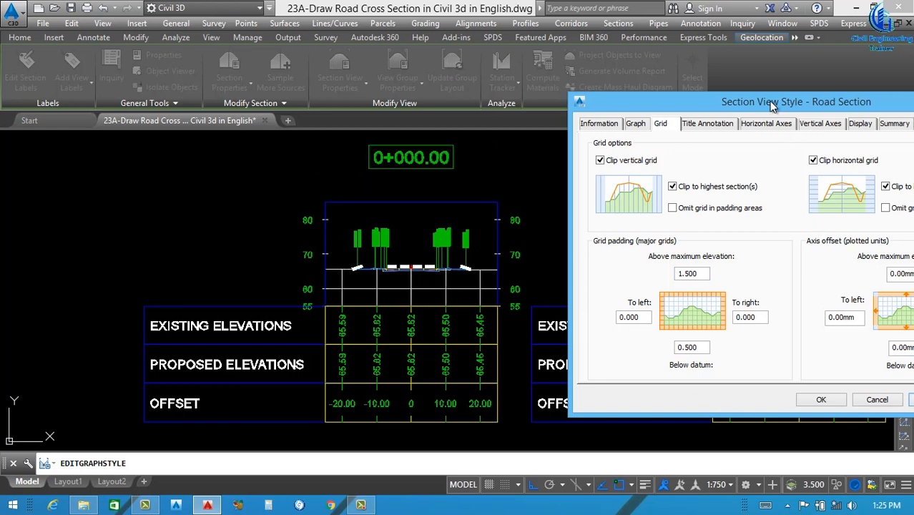
Set the graph view title's text height to 4 mm in the section view style's title annotation settings
left_click_drag(772, 105, 665, 84)
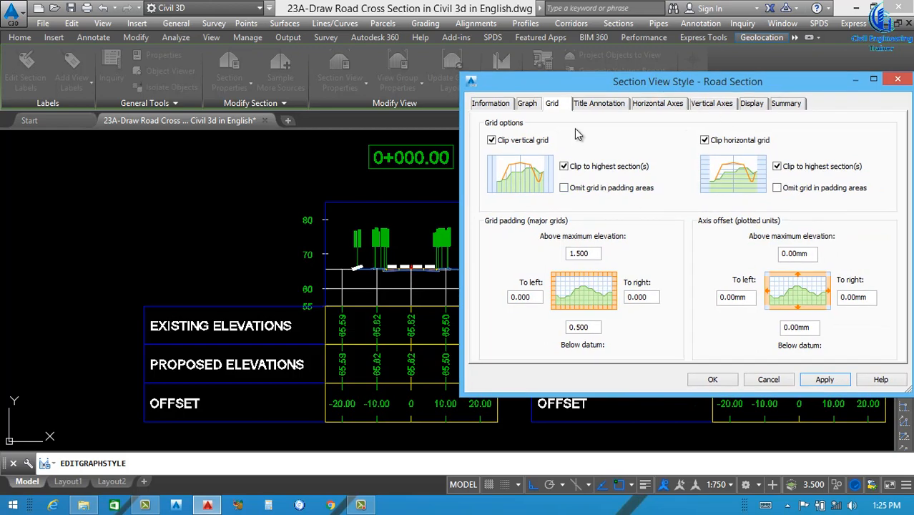
left_click(598, 103)
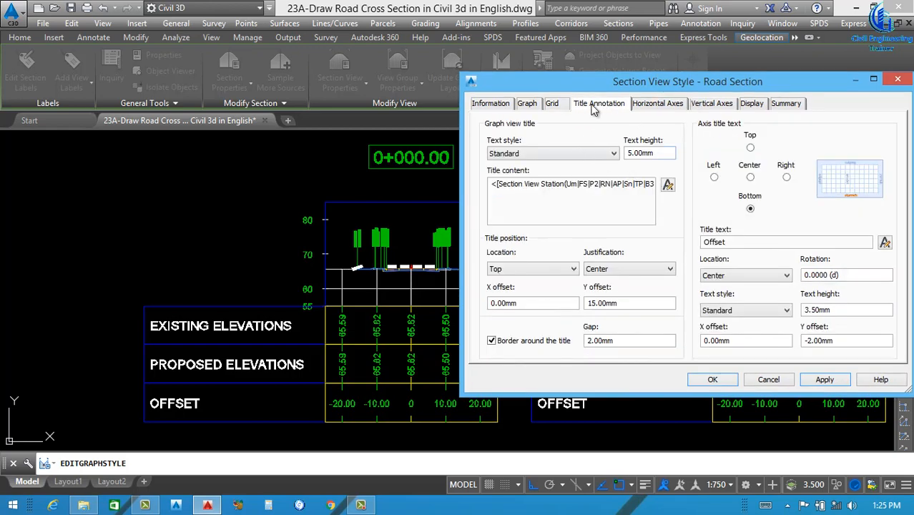
left_click_drag(592, 89, 679, 73)
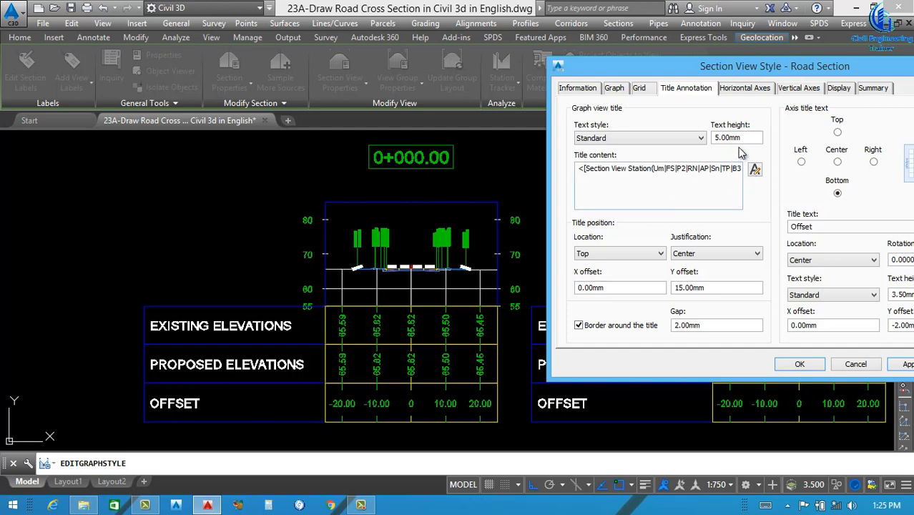
left_click_drag(747, 138, 701, 150)
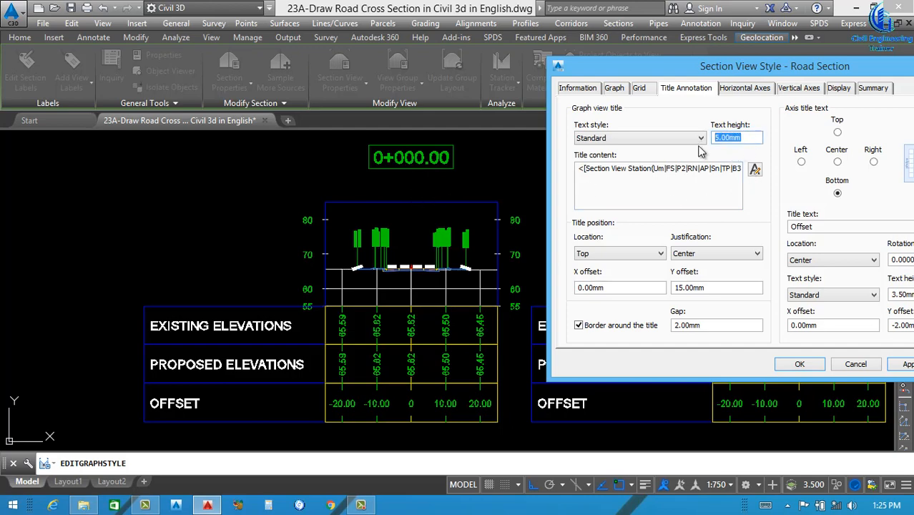
type("4")
Format the section view title's station text as yellow and bold
left_click(755, 171)
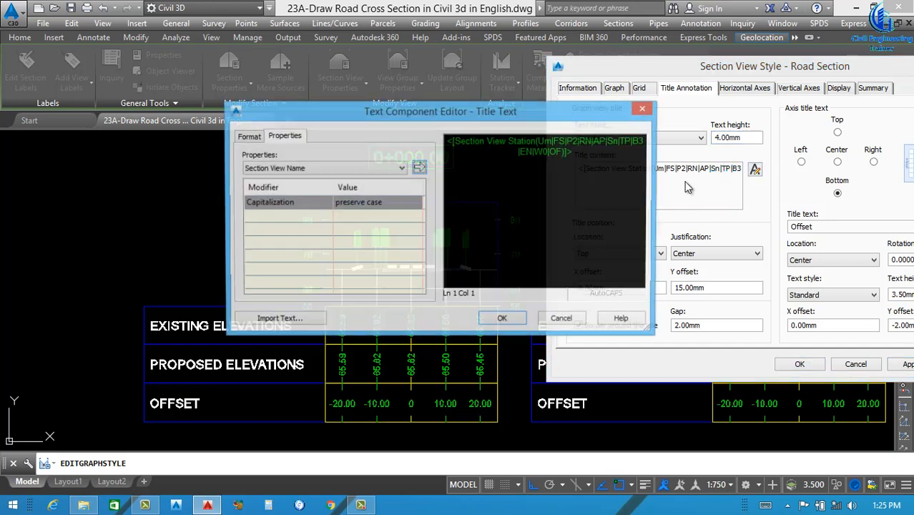
left_click(248, 136)
left_click(299, 252)
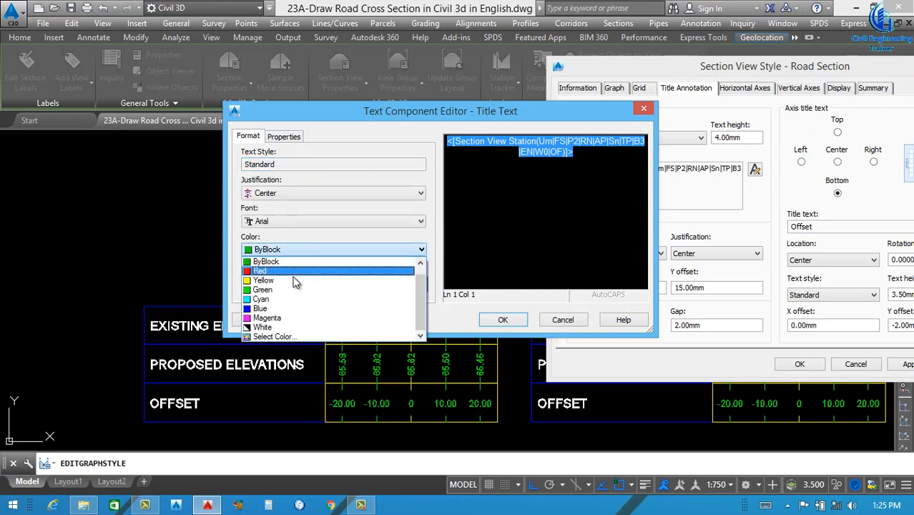
left_click(264, 280)
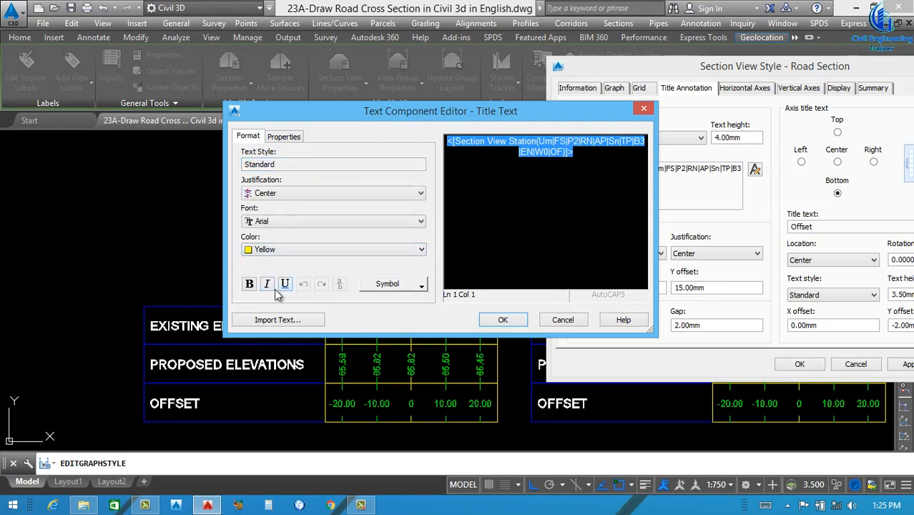
left_click(249, 284)
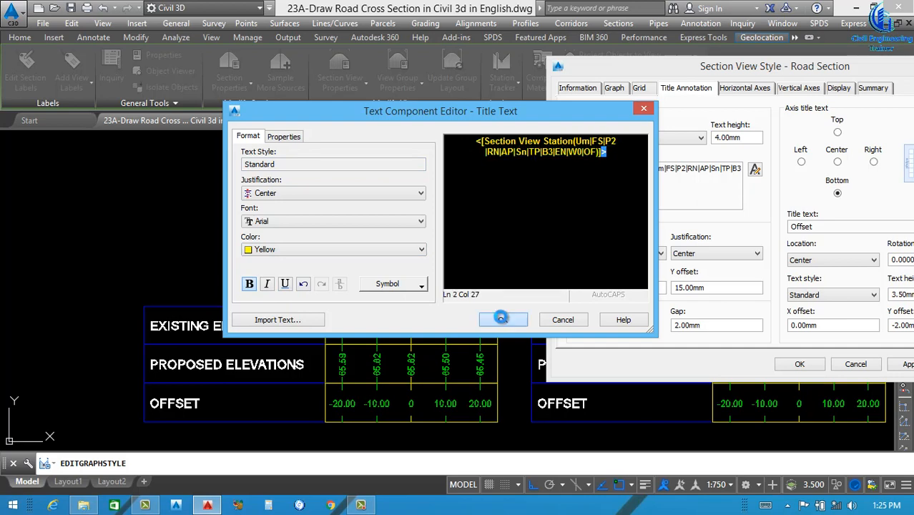
left_click(493, 319)
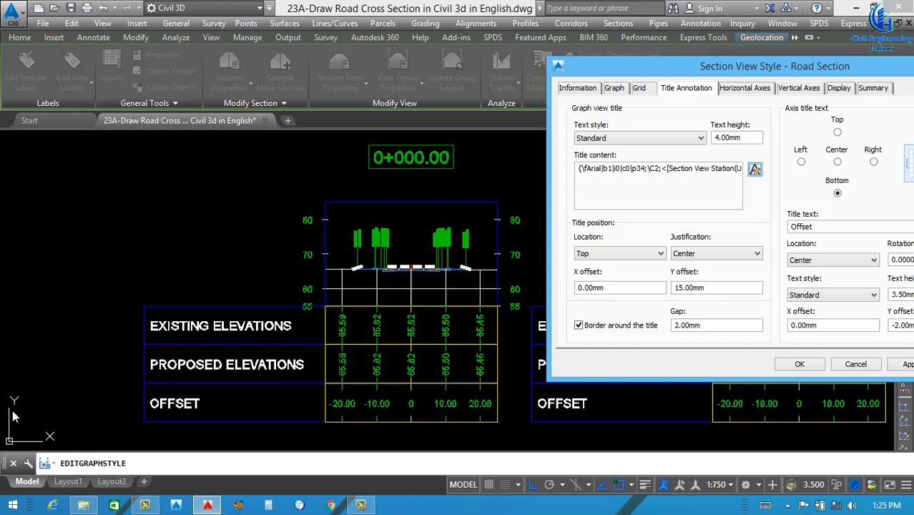
Set the title position's Y offset to 4 mm, apply it, and disable the border around the title
left_click_drag(708, 287, 681, 288)
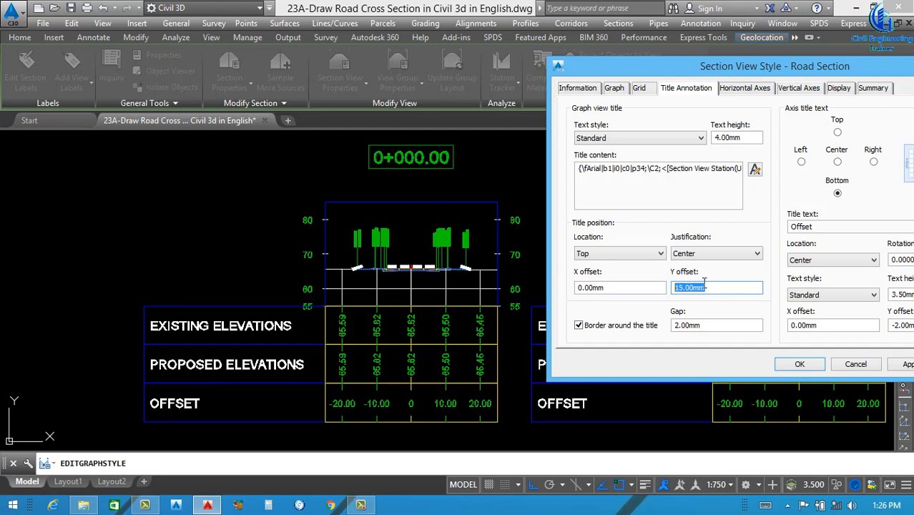
type("4")
left_click(908, 364)
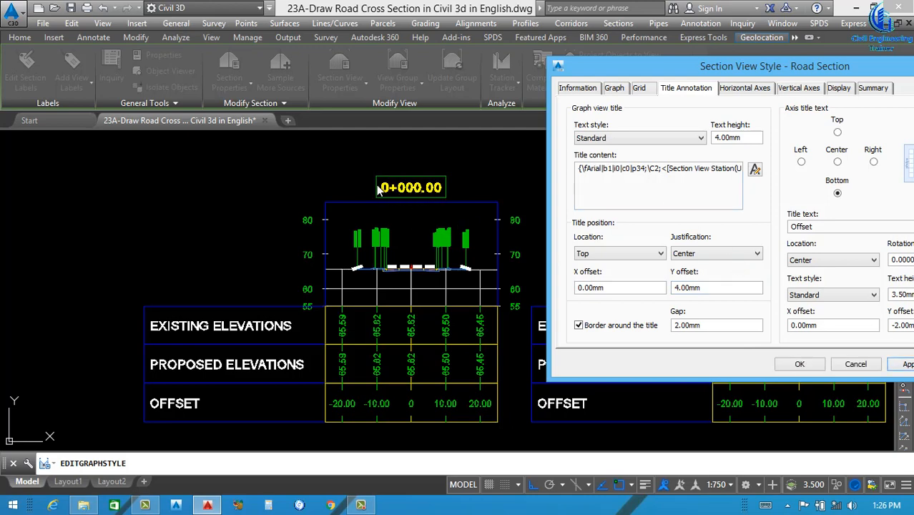
left_click(579, 326)
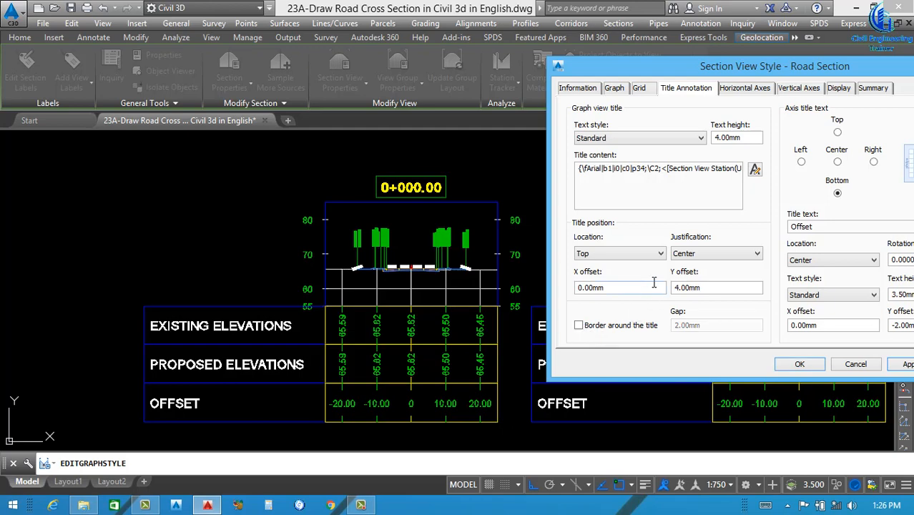
Format the left vertical axis's major tick labels as white and bold, and set their X offset to -1 mm
left_click_drag(817, 66, 726, 63)
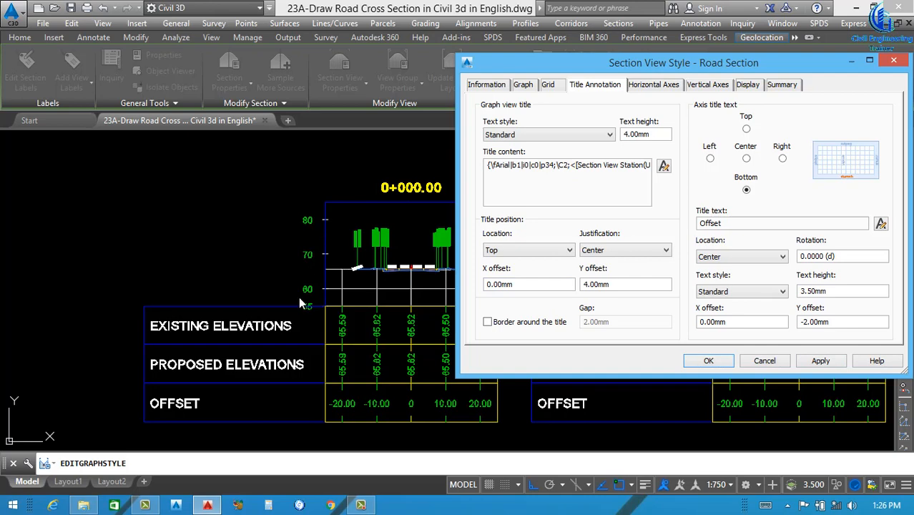
left_click(669, 86)
left_click(704, 86)
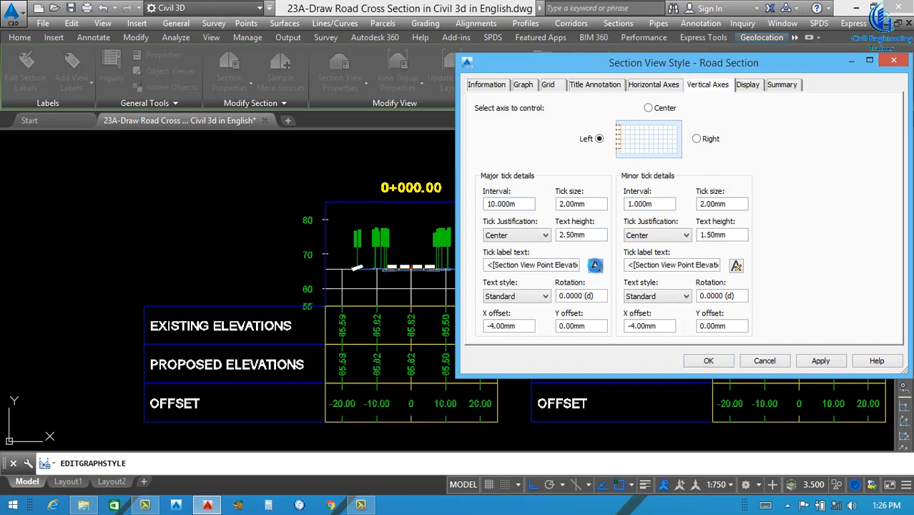
left_click(595, 266)
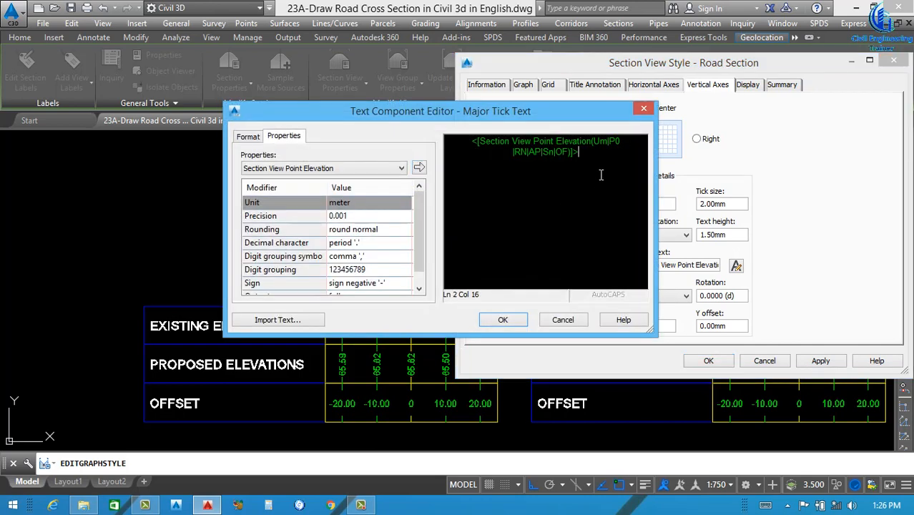
left_click_drag(602, 173, 444, 131)
left_click(245, 138)
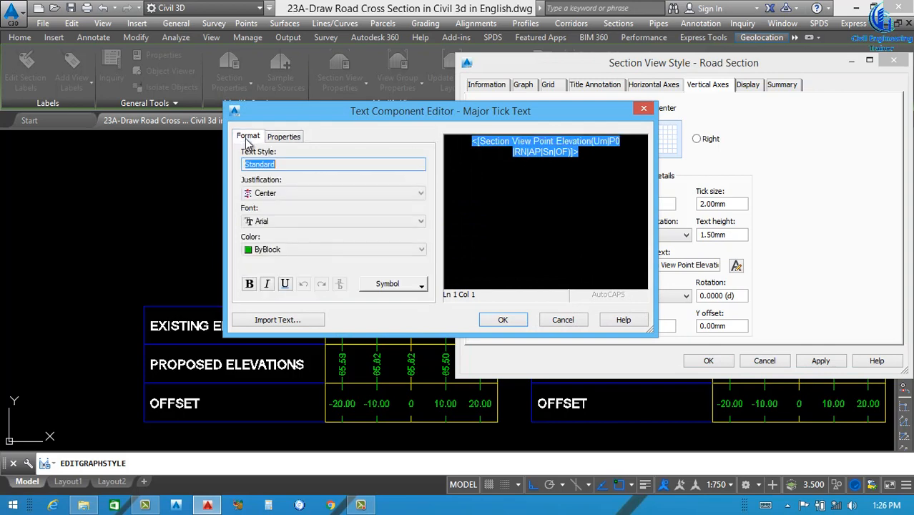
left_click(285, 248)
left_click(261, 328)
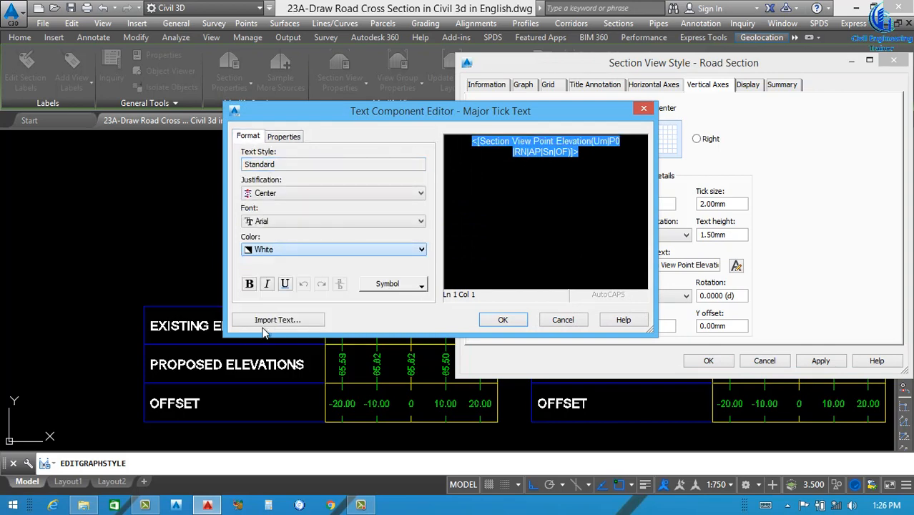
left_click(249, 283)
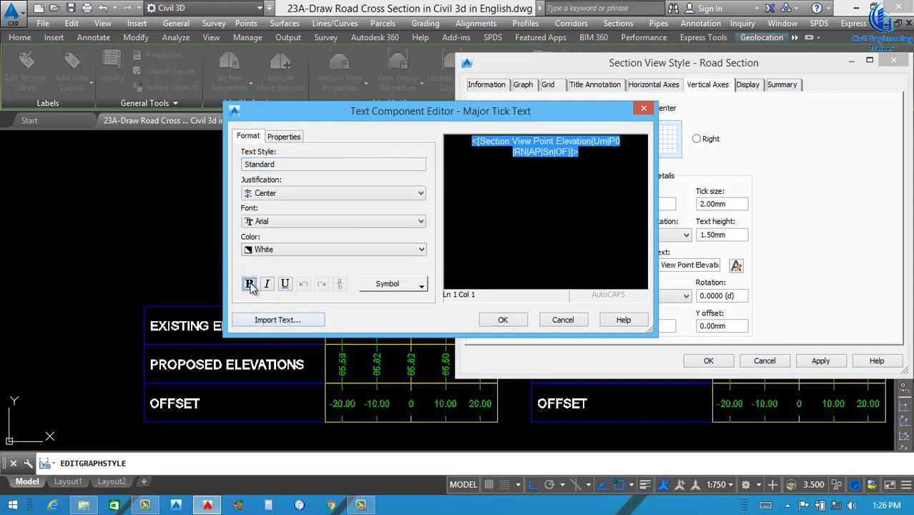
left_click(503, 319)
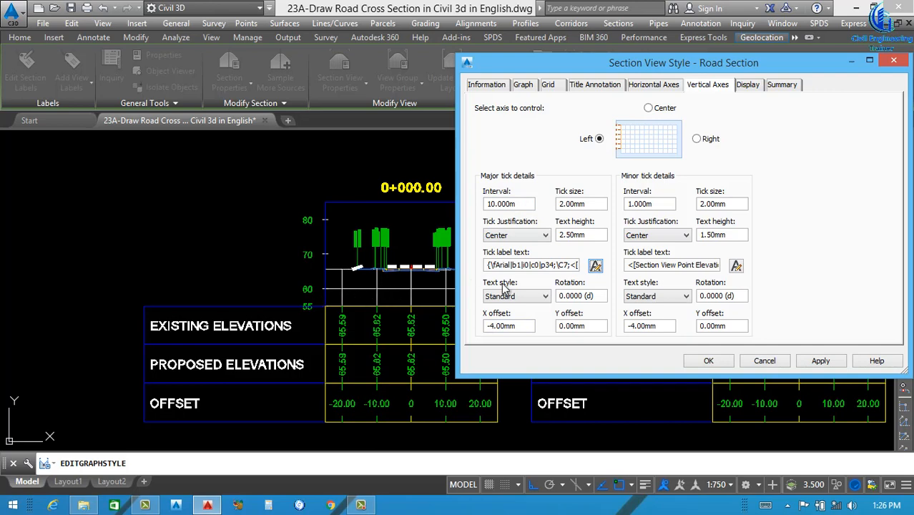
double_click(490, 327)
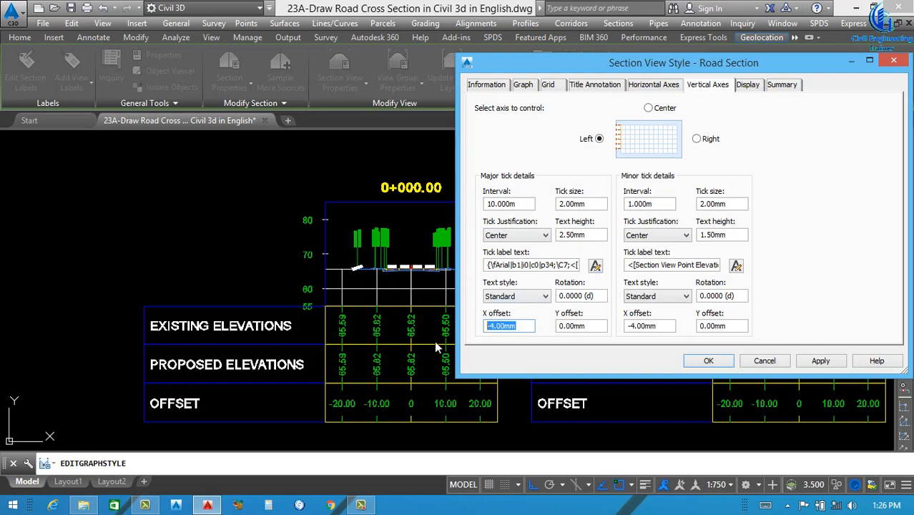
type("-1")
Format the right vertical axis's major tick label text as white and bold
left_click(696, 139)
left_click(595, 266)
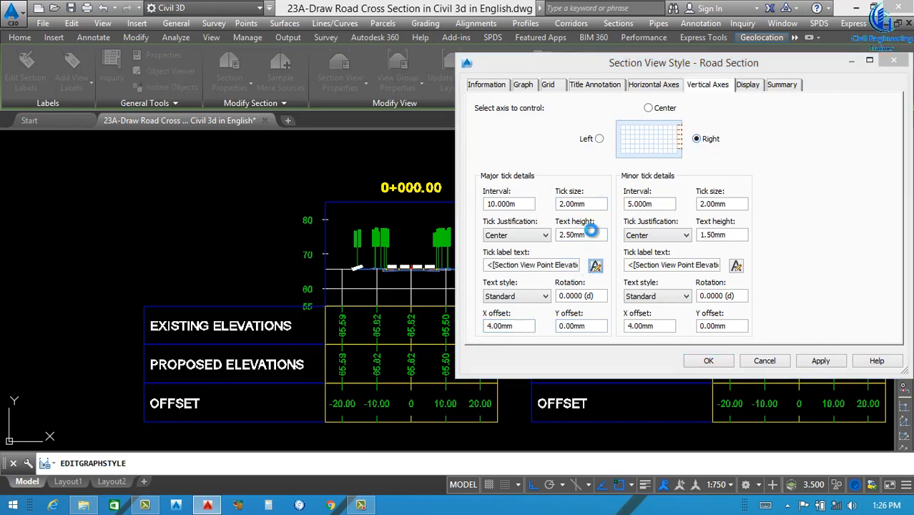
left_click_drag(586, 189, 321, 135)
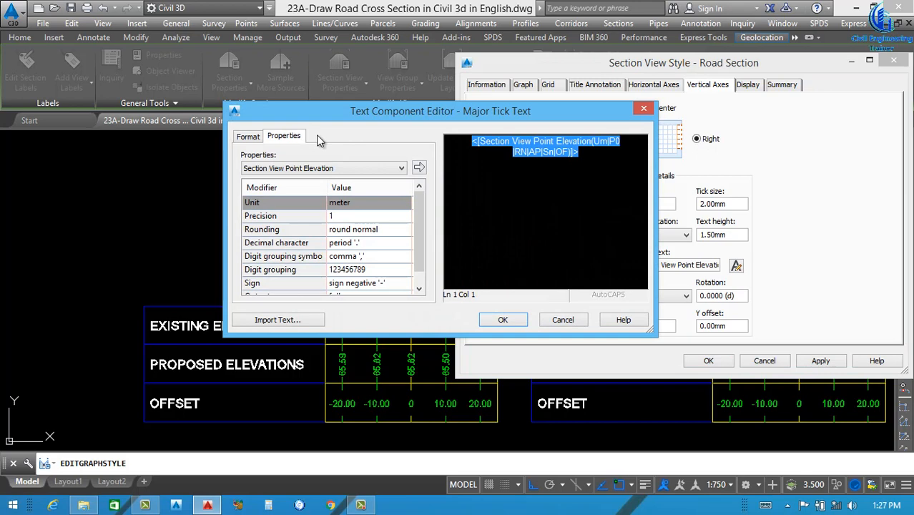
left_click(249, 136)
left_click(299, 251)
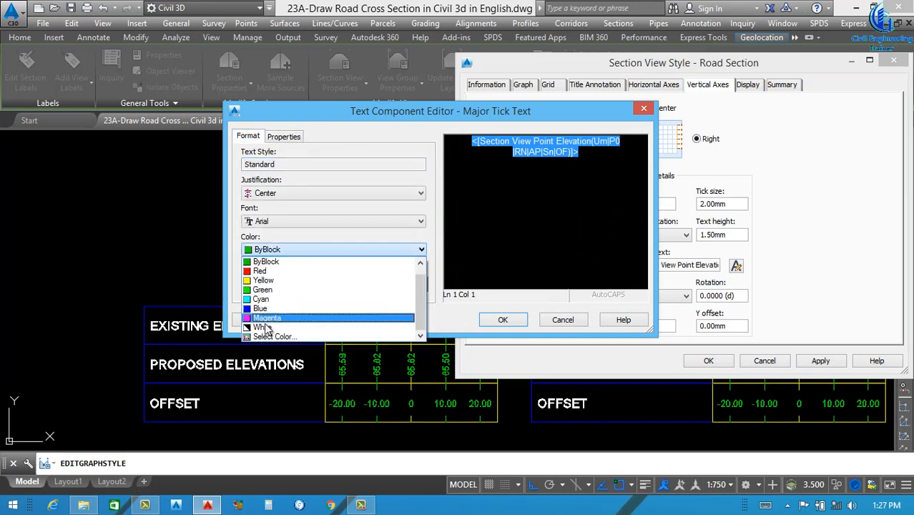
left_click(268, 337)
left_click(250, 284)
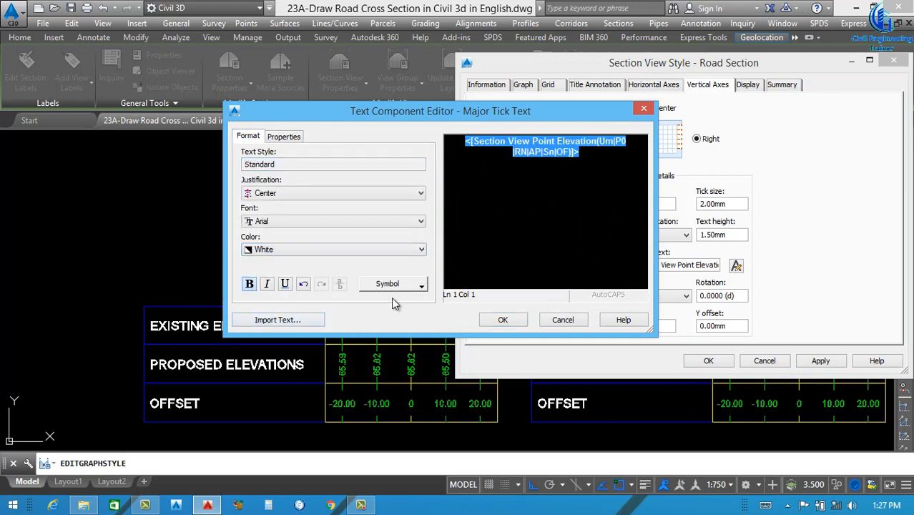
left_click(507, 319)
Set the right axis's major tick label X offset to 1 mm, then apply and close the section view style
left_click_drag(523, 321, 454, 350)
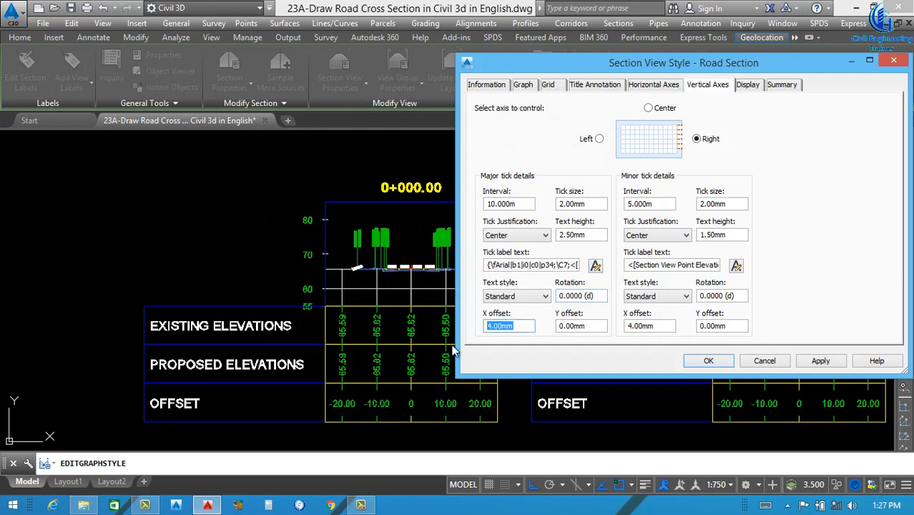
type("1")
left_click(596, 266)
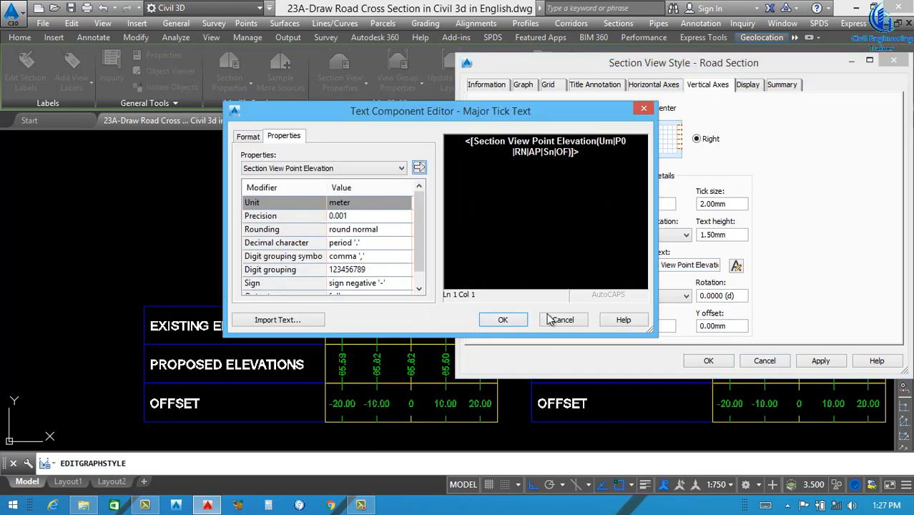
left_click(512, 320)
left_click(819, 360)
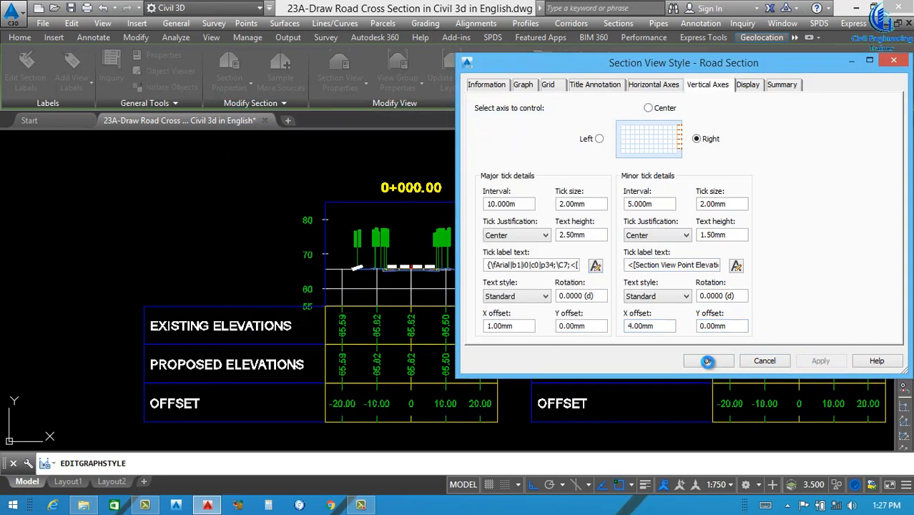
left_click(708, 361)
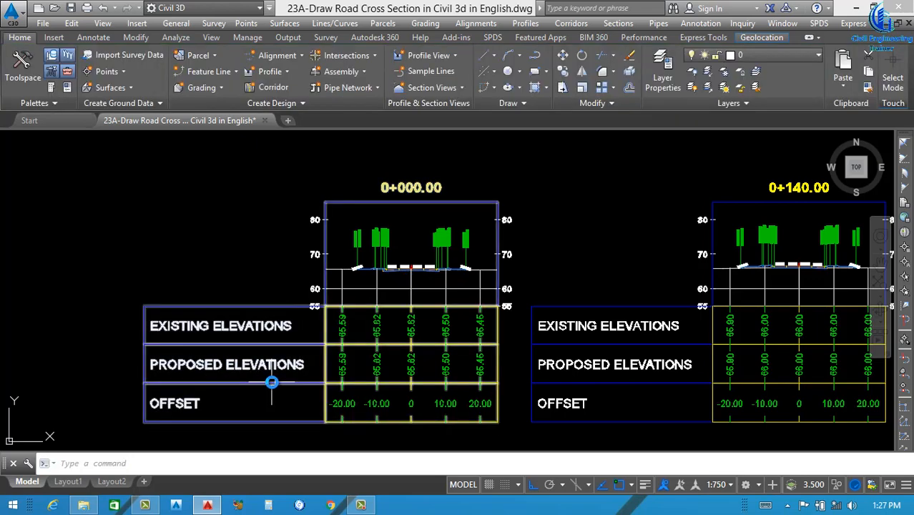
Open the band set of the section view group through the properties of the 0+000.00 section view's group
left_click(271, 383)
right_click(272, 382)
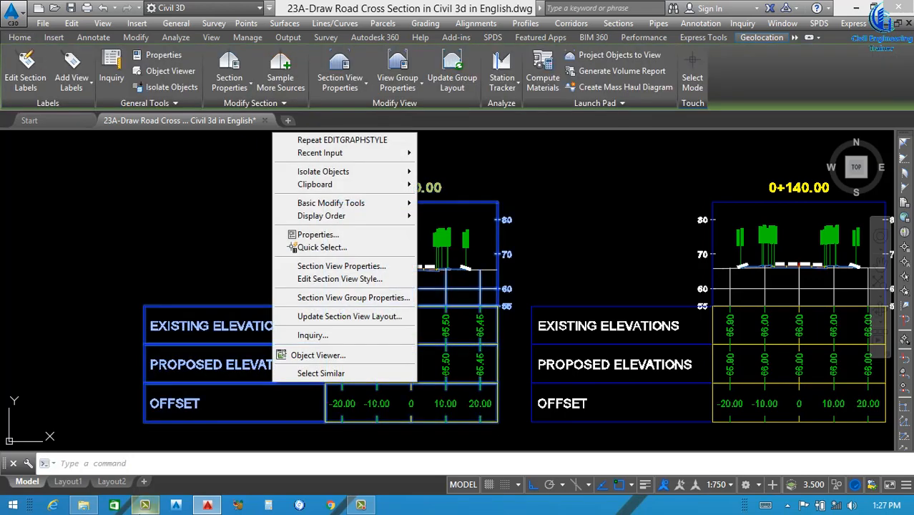
left_click(342, 298)
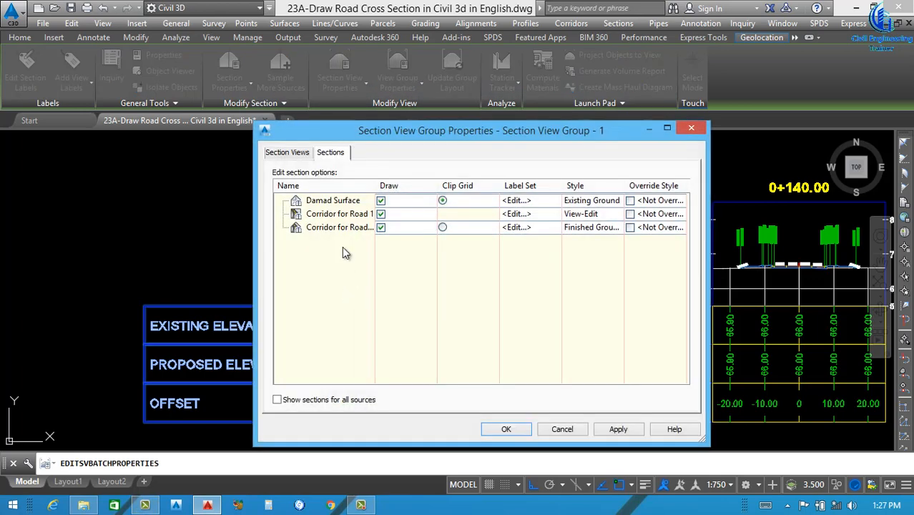
left_click(293, 154)
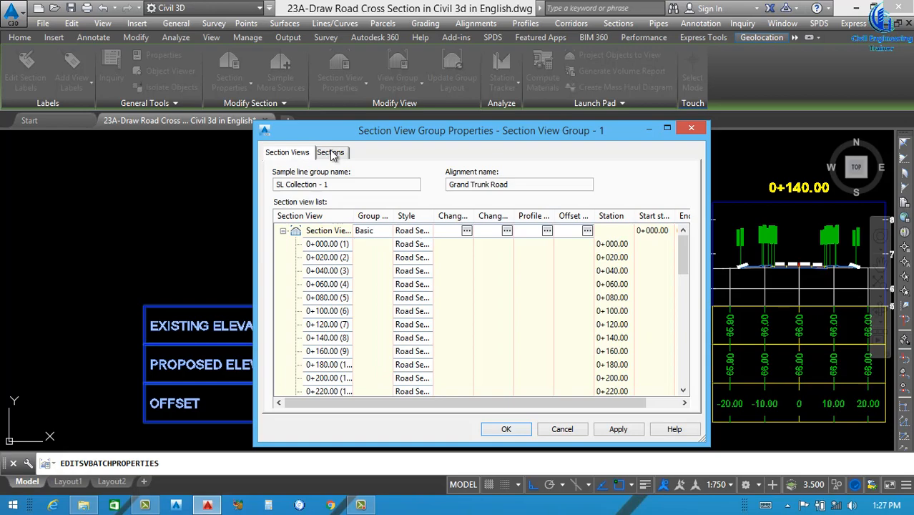
left_click_drag(563, 130, 431, 111)
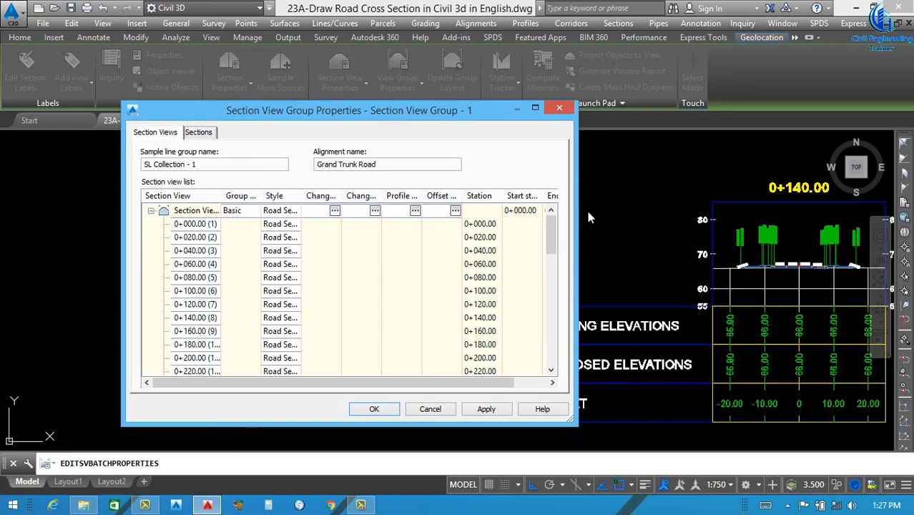
left_click_drag(572, 242, 743, 243)
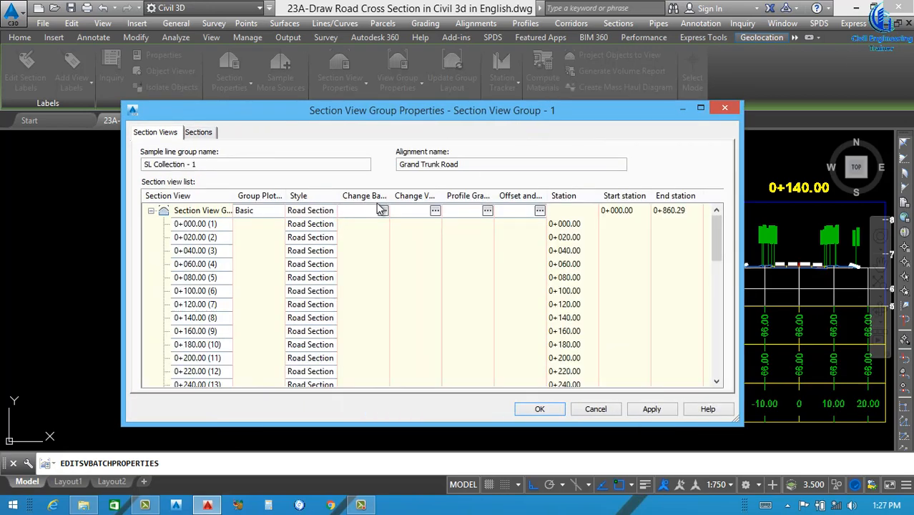
left_click_drag(392, 196, 428, 197)
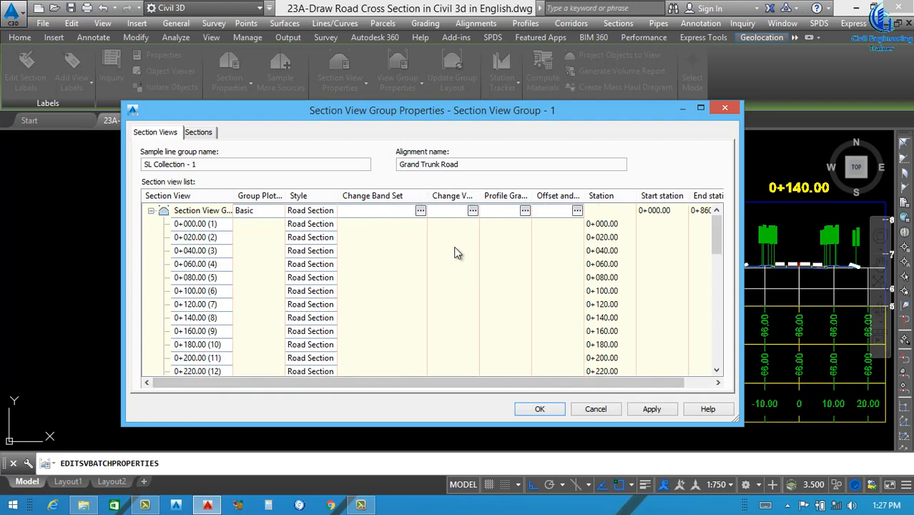
left_click(420, 211)
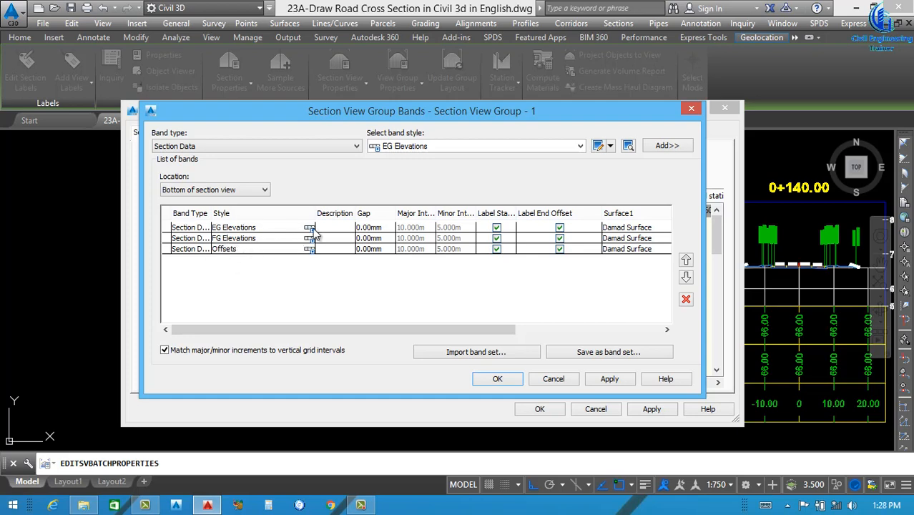
mouse_move(471, 328)
left_mouse_down()
mouse_move(575, 322)
mouse_move(460, 327)
left_mouse_up()
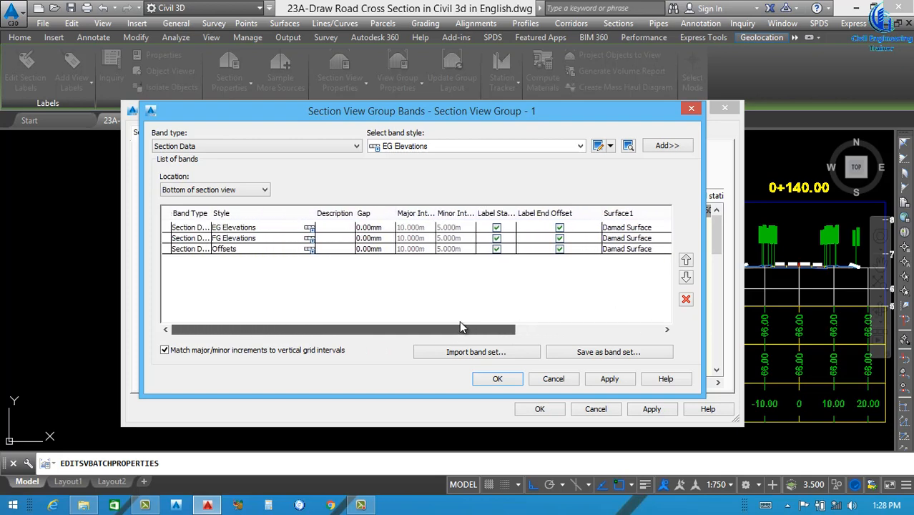
Edit the EG Elevations band style and rename it as N.G.L
left_click(309, 229)
left_click(494, 171)
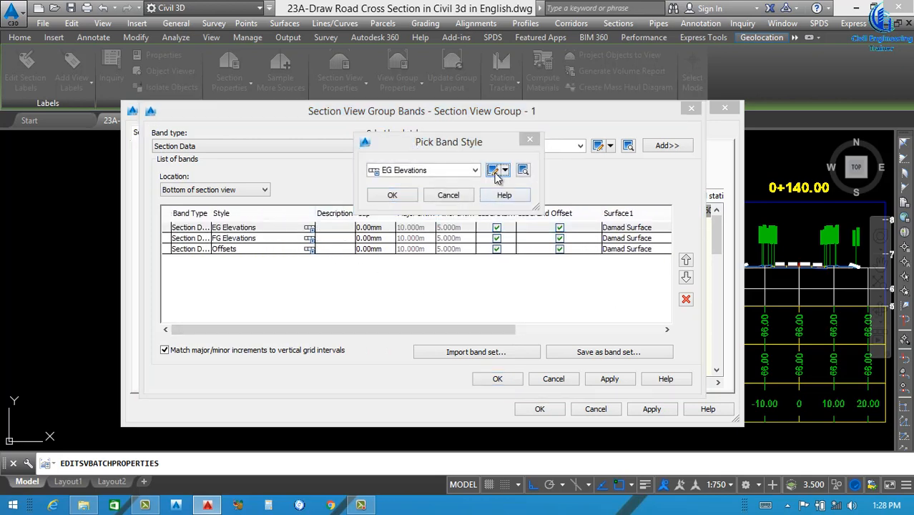
left_click_drag(293, 77, 216, 81)
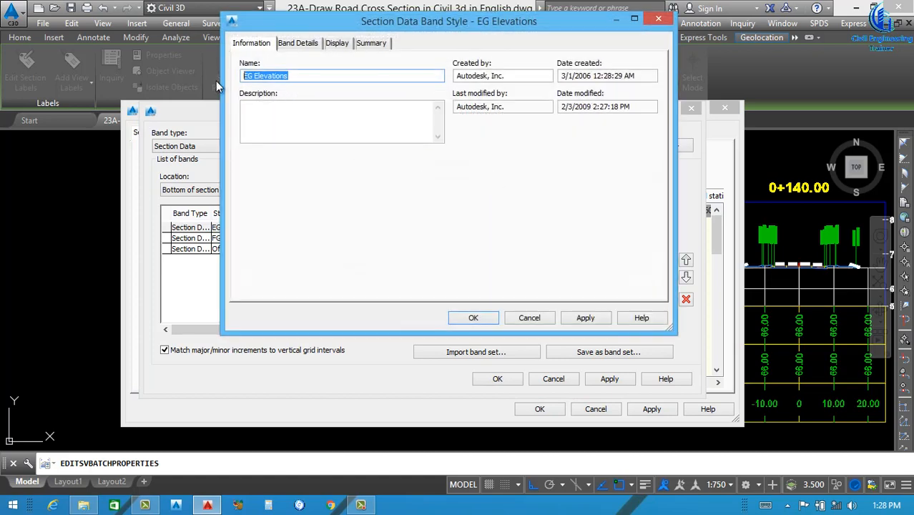
type("n")
key("BackSpace")
type("N.G.L")
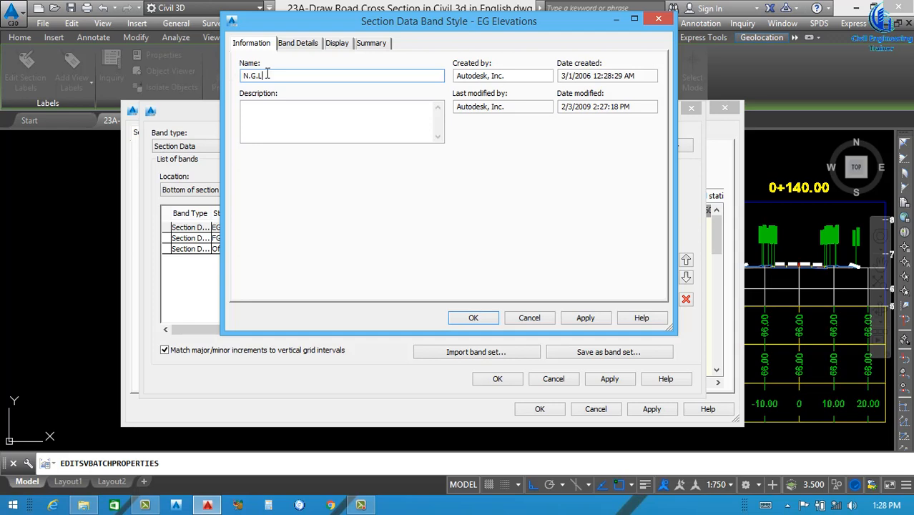
Rename the band title label's text component as N.G.L and set its anchor point to Middle Center
left_click_drag(265, 76, 197, 85)
left_click(306, 43)
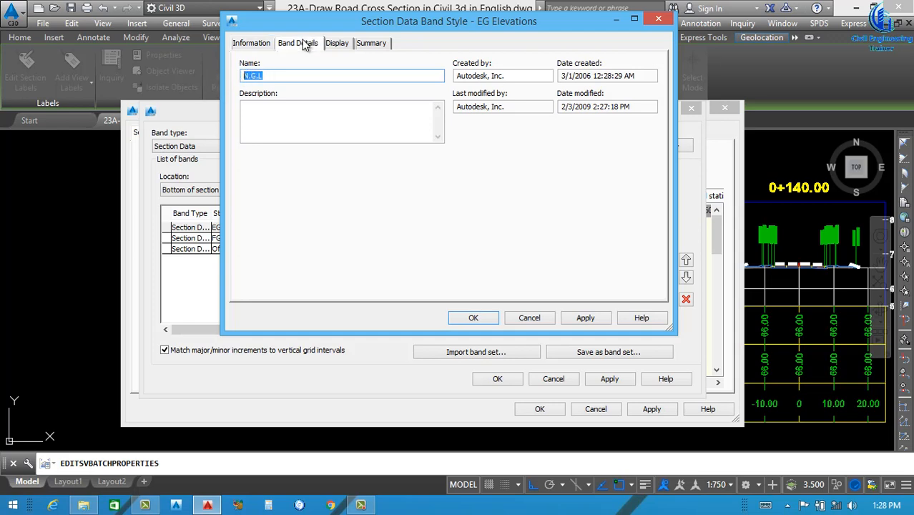
left_click(330, 85)
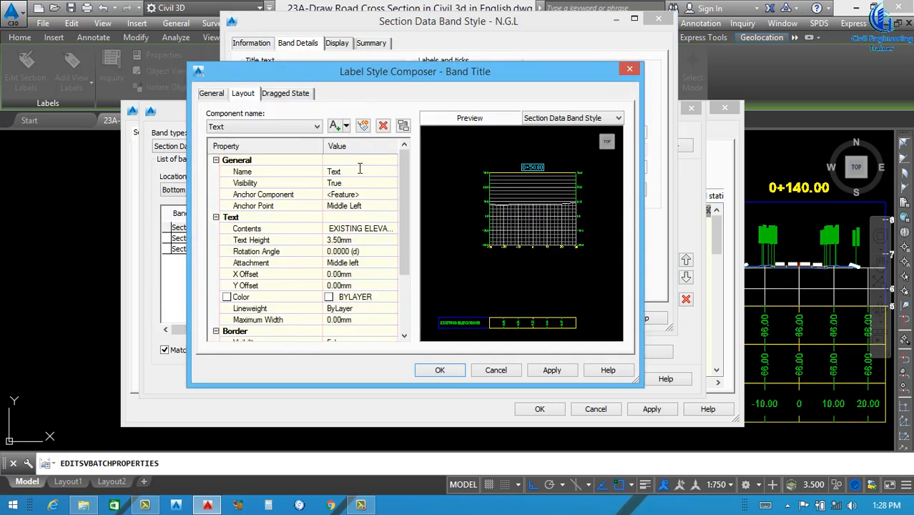
left_click(365, 171)
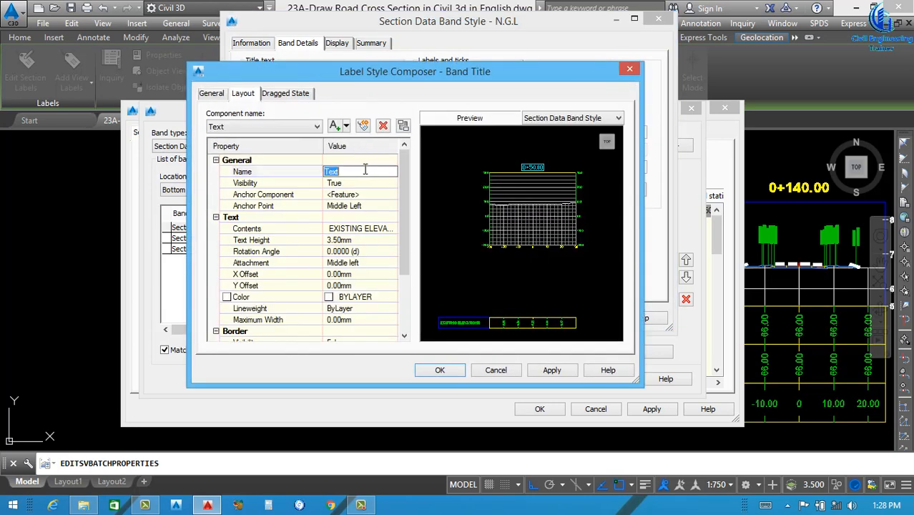
left_click(372, 206)
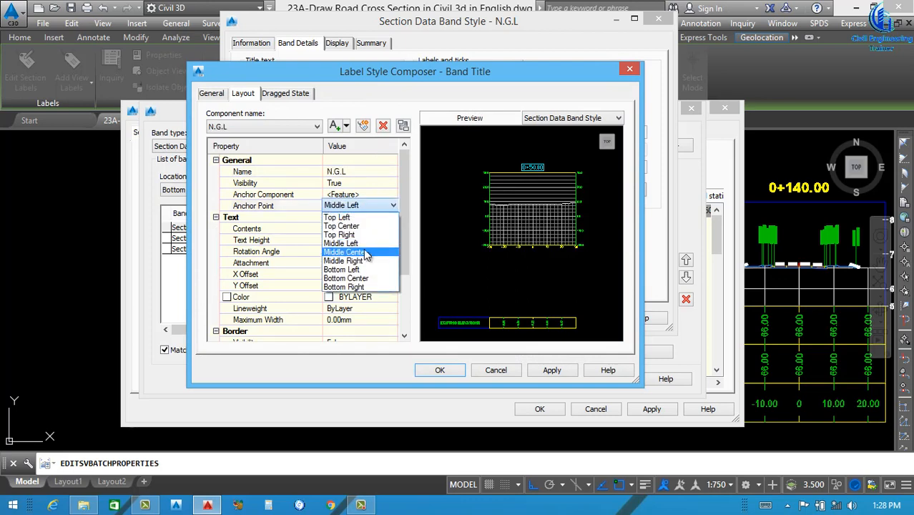
left_click(373, 249)
Replace the band title's text contents with N.G.L
left_click(391, 229)
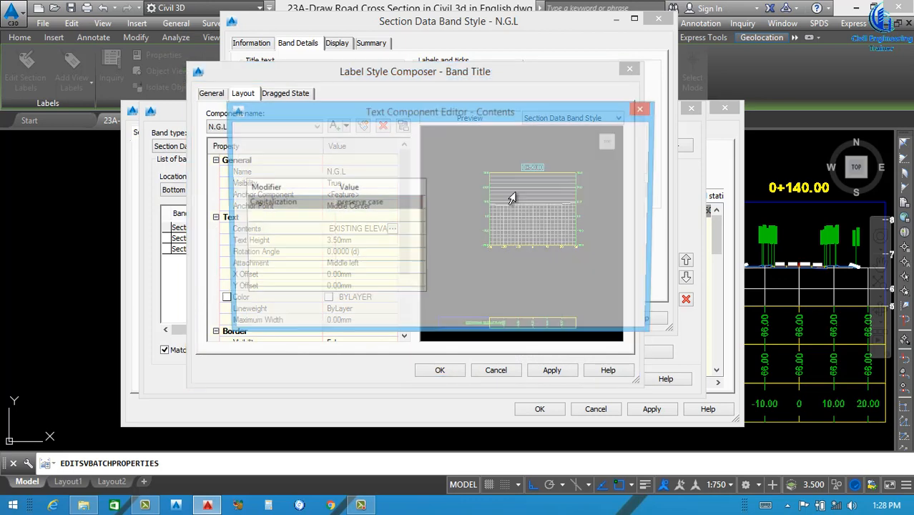
left_click(557, 156)
left_click(537, 152)
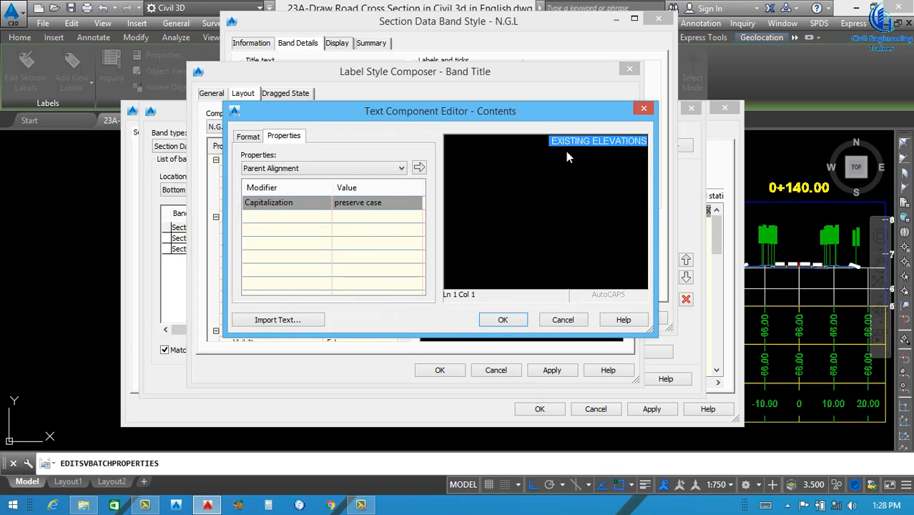
type("N.G.L")
Format the band title's N.G.L text in red with Center justification
key("ctrl+a")
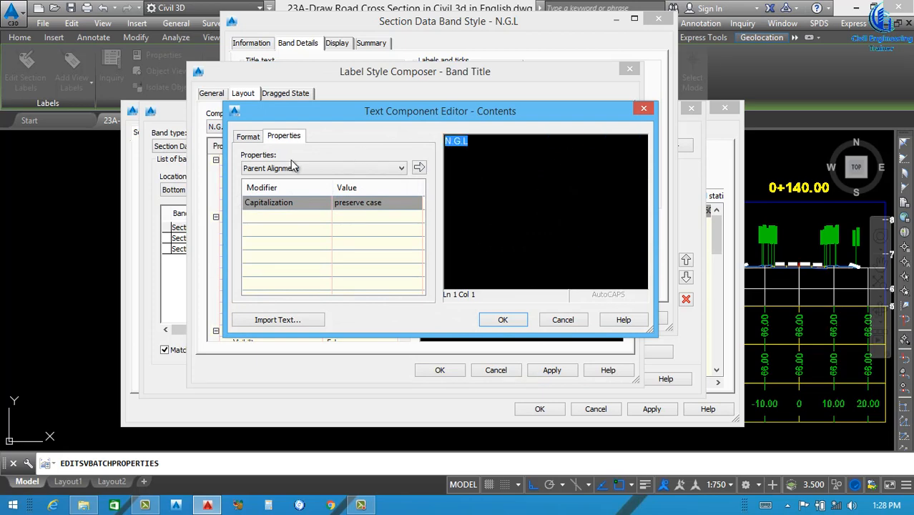
left_click(248, 136)
left_click(307, 249)
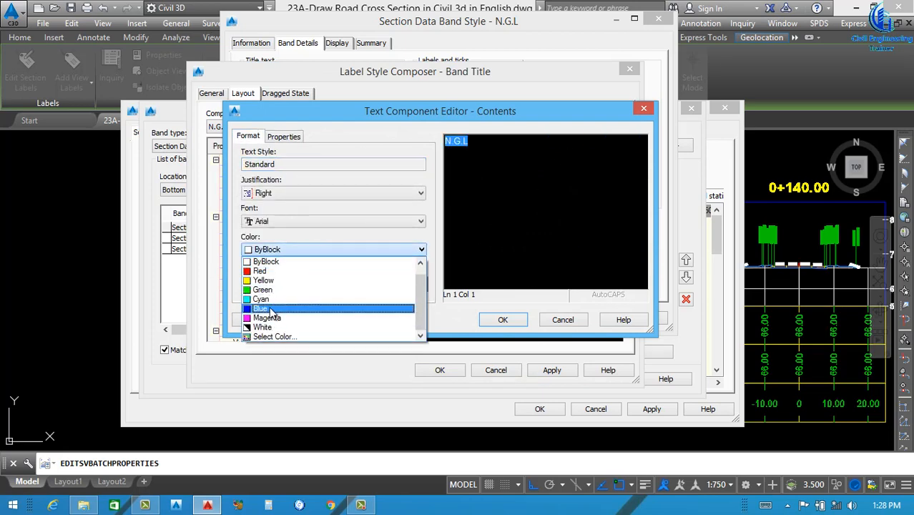
left_click(272, 271)
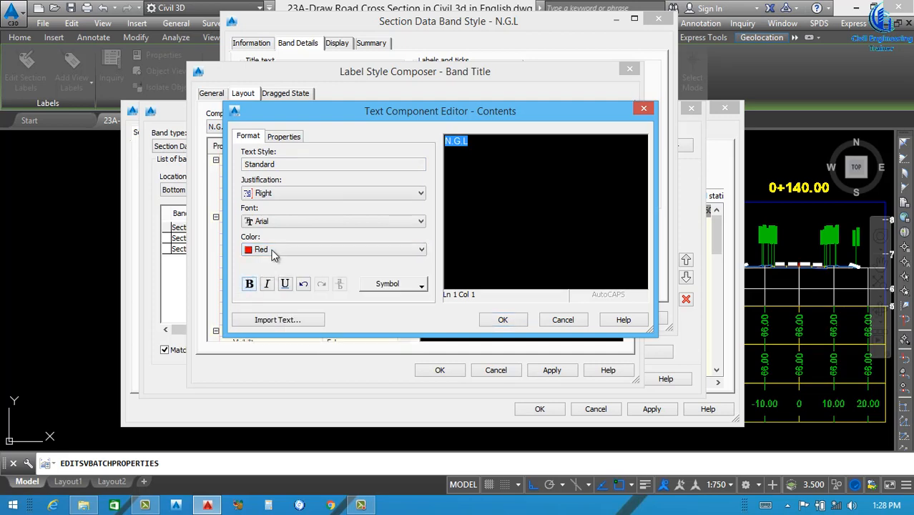
left_click(306, 195)
left_click(286, 218)
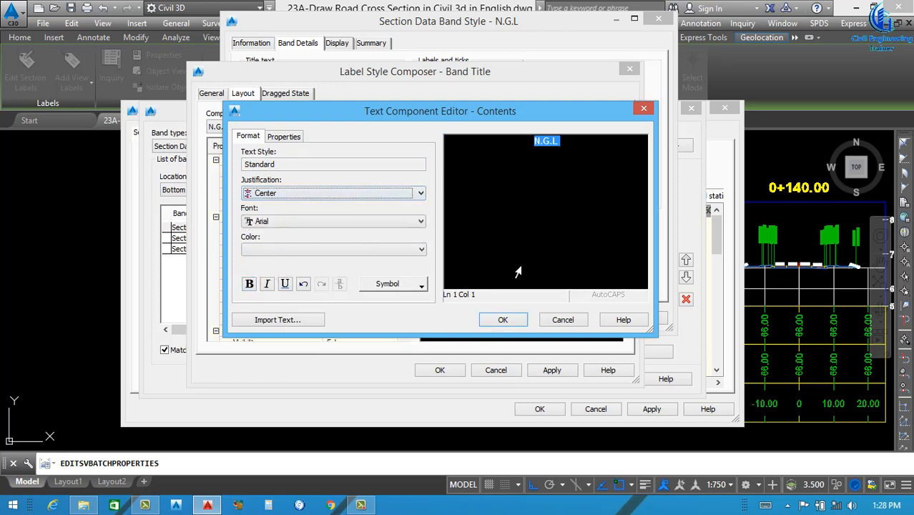
left_click(505, 320)
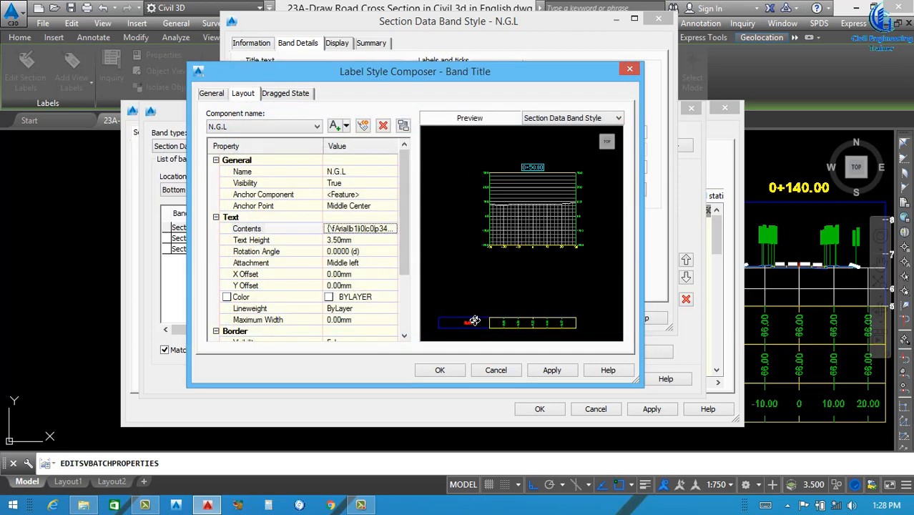
Set the band title component's attachment to Middle center and its color to red, and accept the label style
left_click(363, 262)
left_click(363, 263)
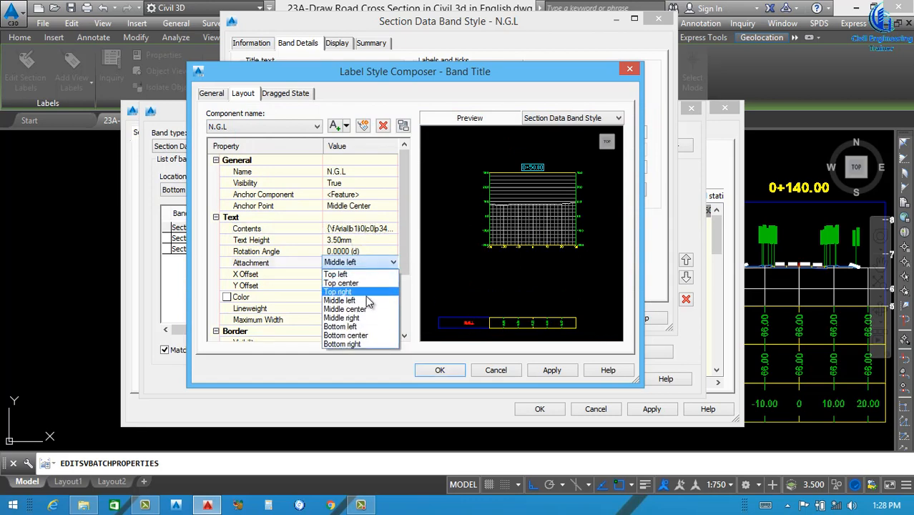
left_click(365, 302)
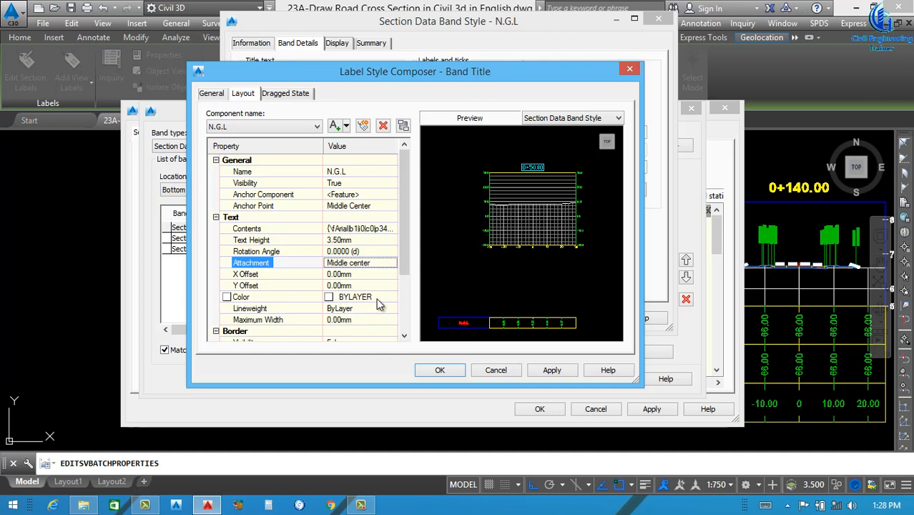
left_click(362, 296)
left_click(394, 296)
left_click(354, 283)
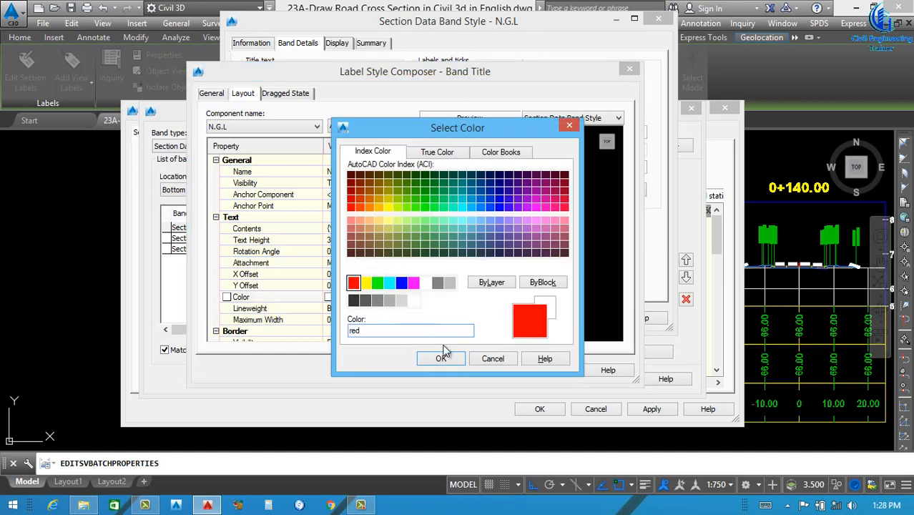
left_click(440, 358)
left_click(551, 370)
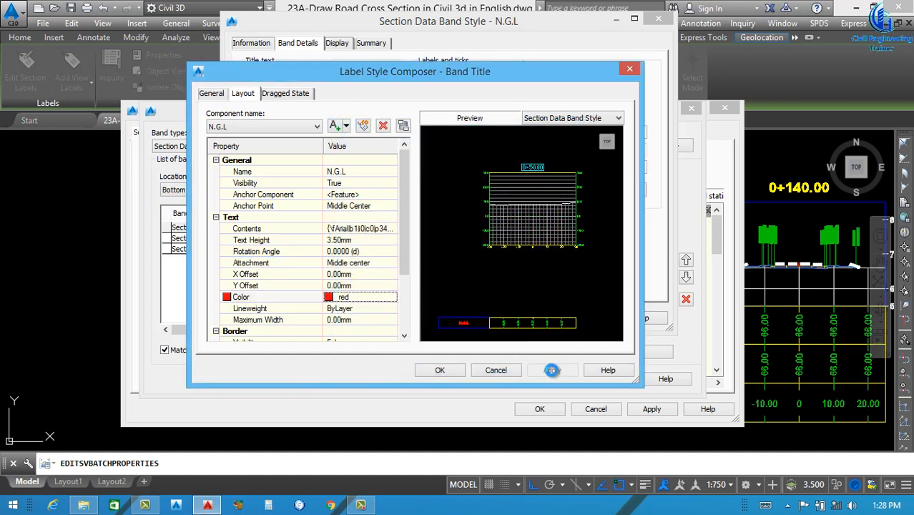
left_click(440, 370)
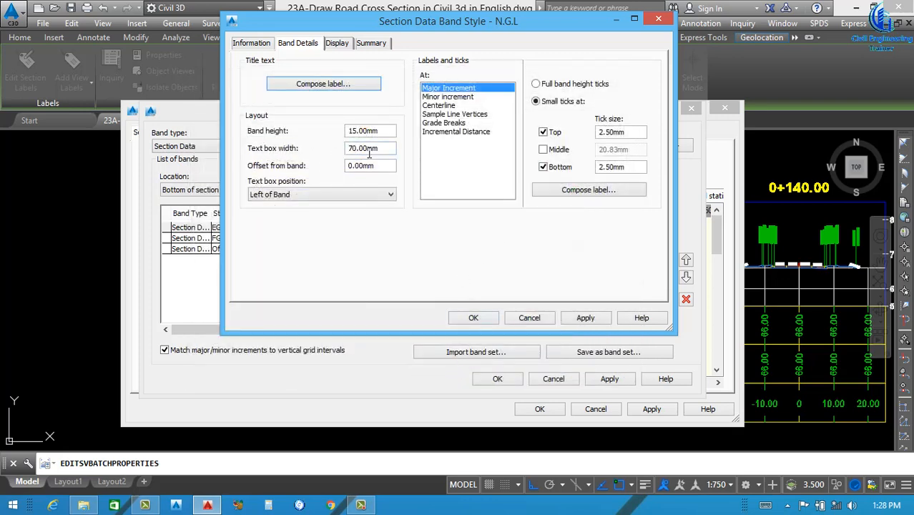
Set the band's text box width to 28 mm and its offset from band to 3 mm
left_click_drag(384, 149, 329, 167)
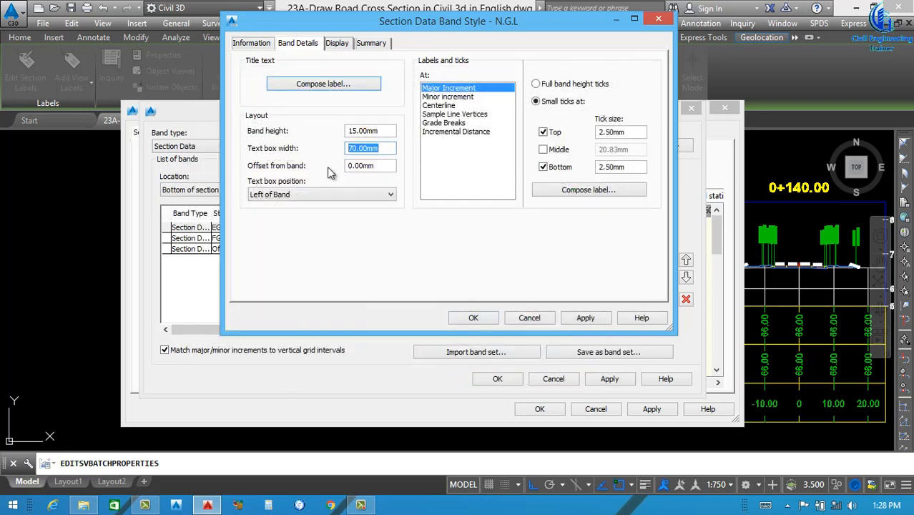
type("30")
type("28")
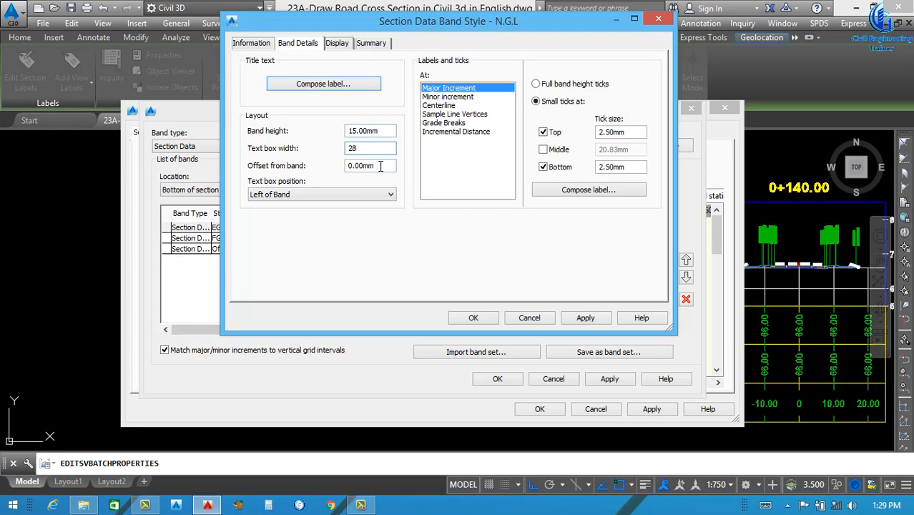
key("Tab")
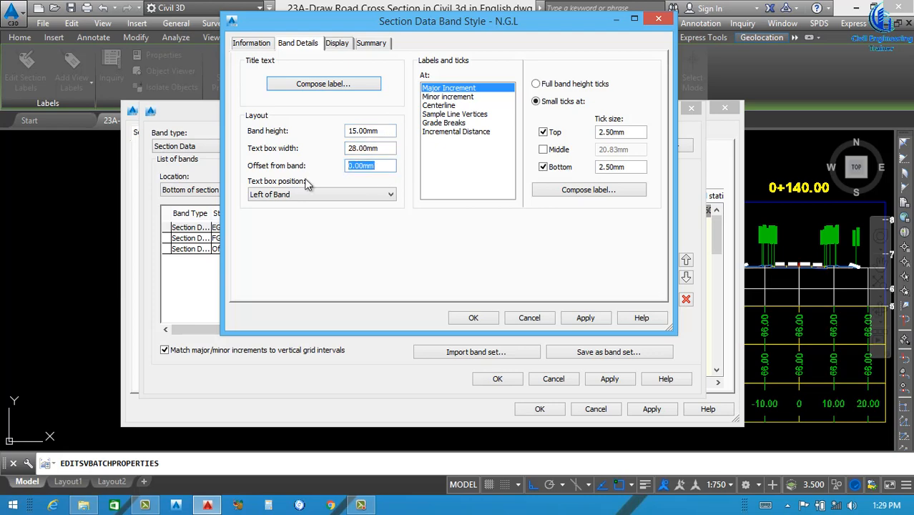
type("3")
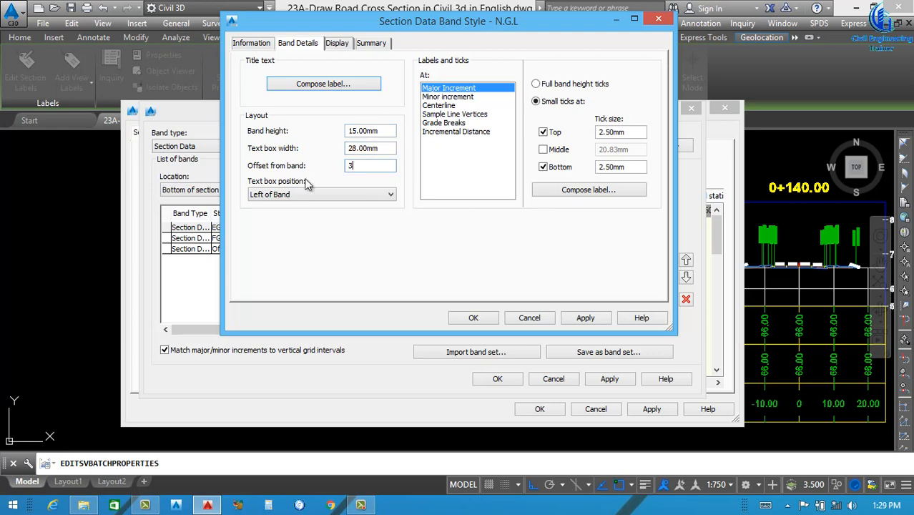
Format the Section1 Elevation text of the Major Increment label as red and bold
left_click(589, 190)
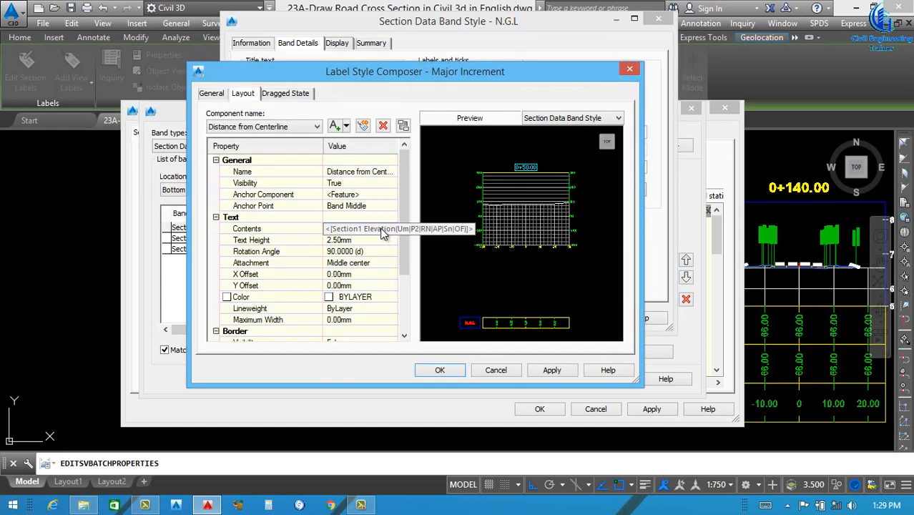
left_click(372, 204)
left_click(371, 225)
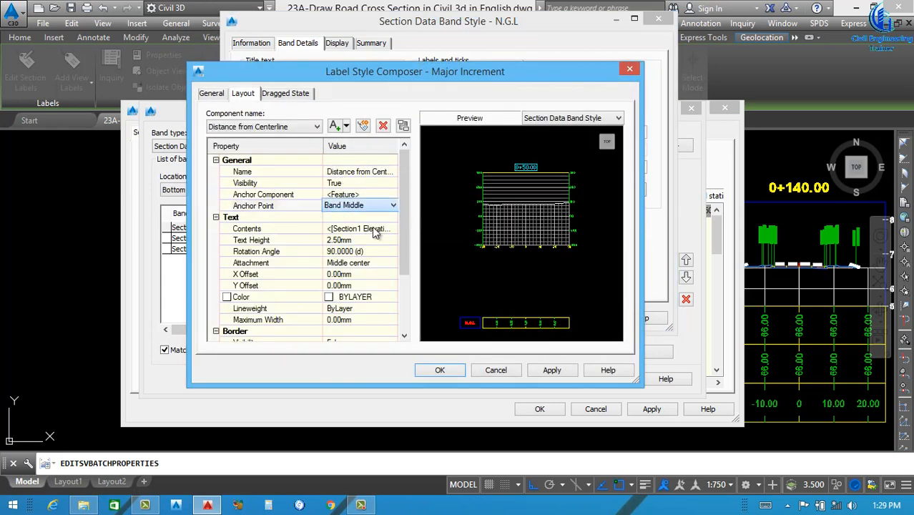
left_click(373, 229)
left_click(399, 228)
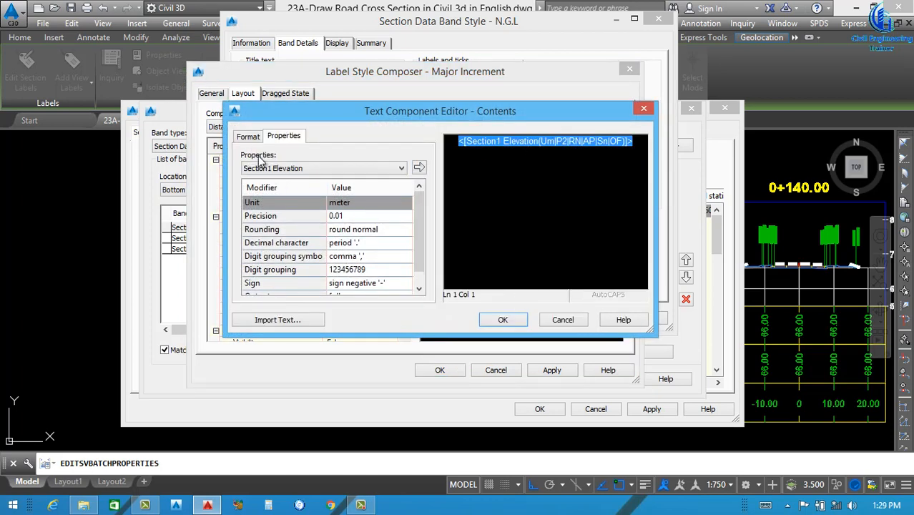
left_click(249, 137)
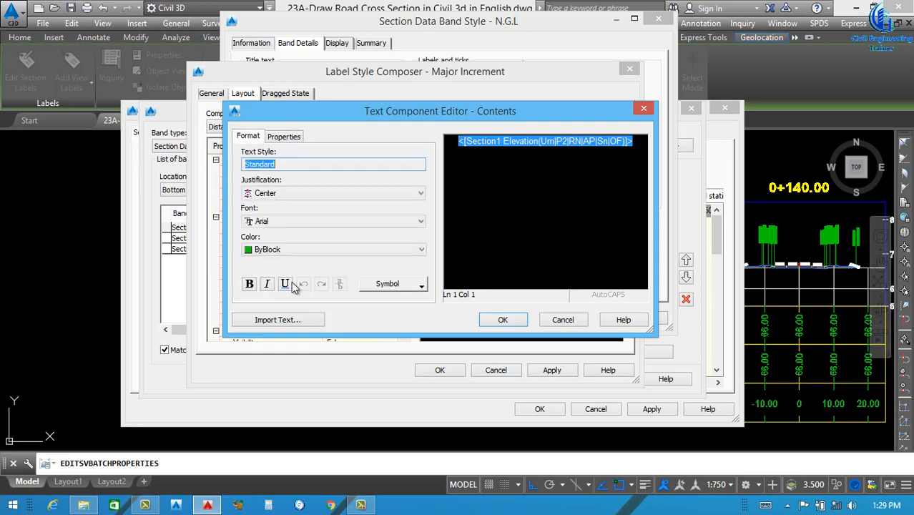
left_click(312, 250)
left_click(264, 277)
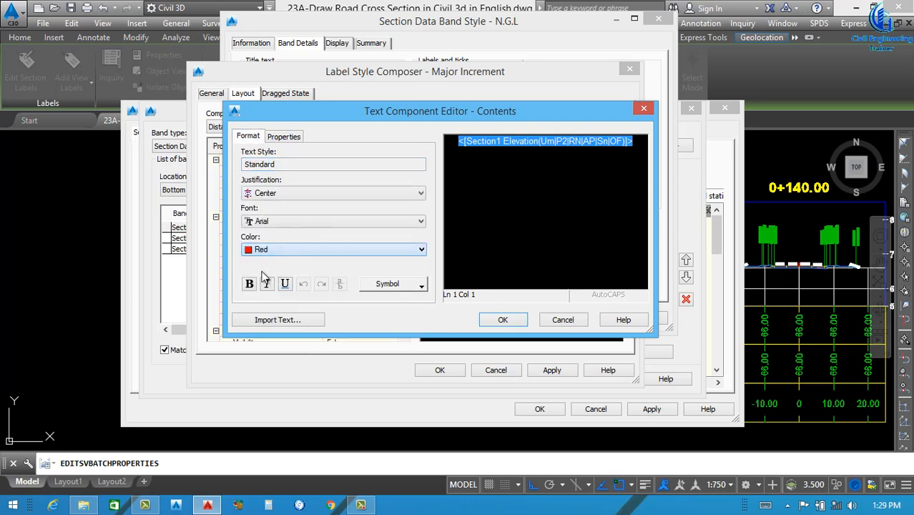
left_click(249, 283)
left_click(498, 318)
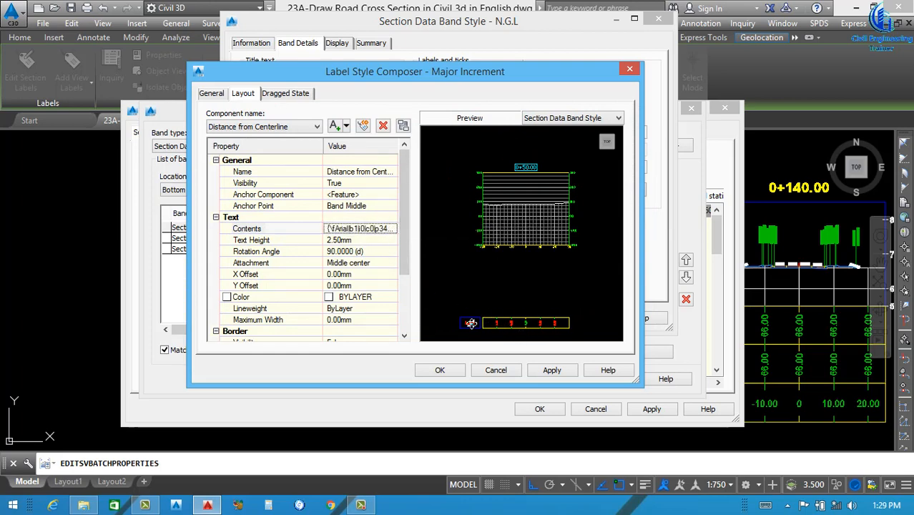
Set the Major Increment label component's color to red and accept the label style
left_click(390, 297)
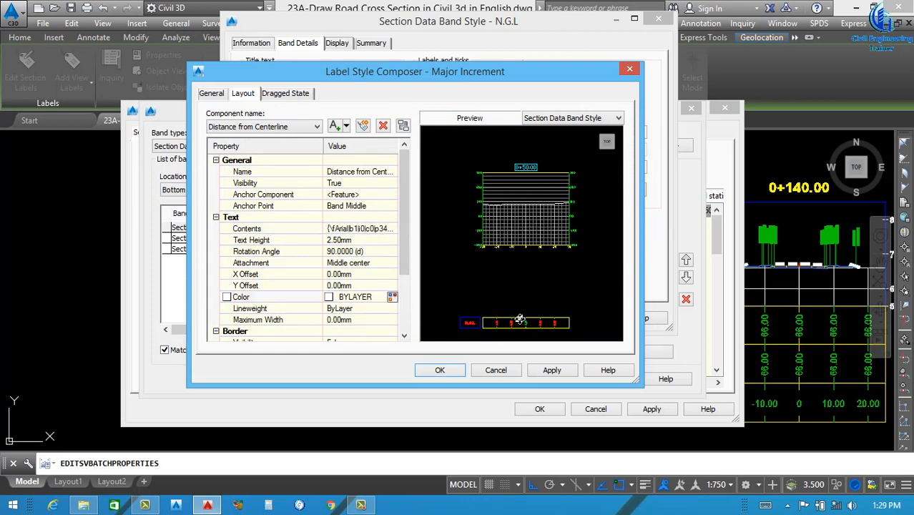
left_click(392, 296)
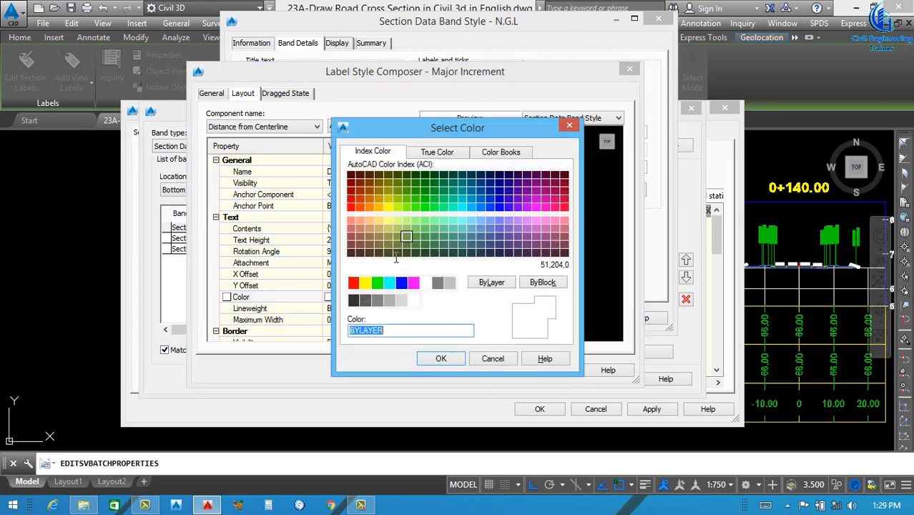
left_click(353, 284)
left_click(441, 359)
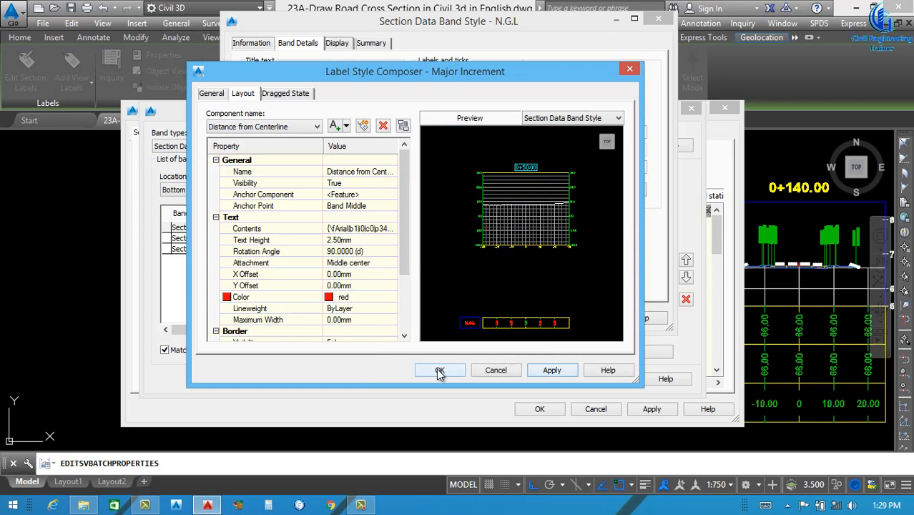
left_click(441, 370)
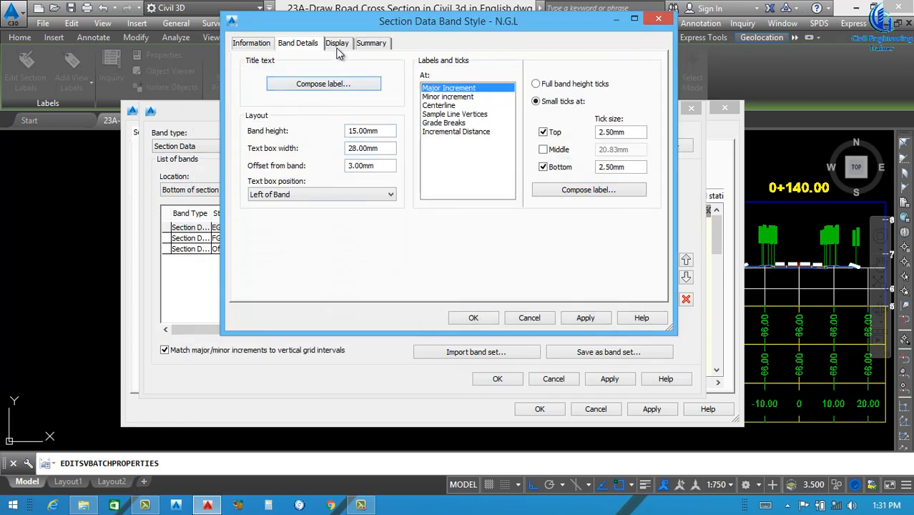
Set the display color of the N.G.L band style's Band Border and Band Title Box to red
left_click(342, 44)
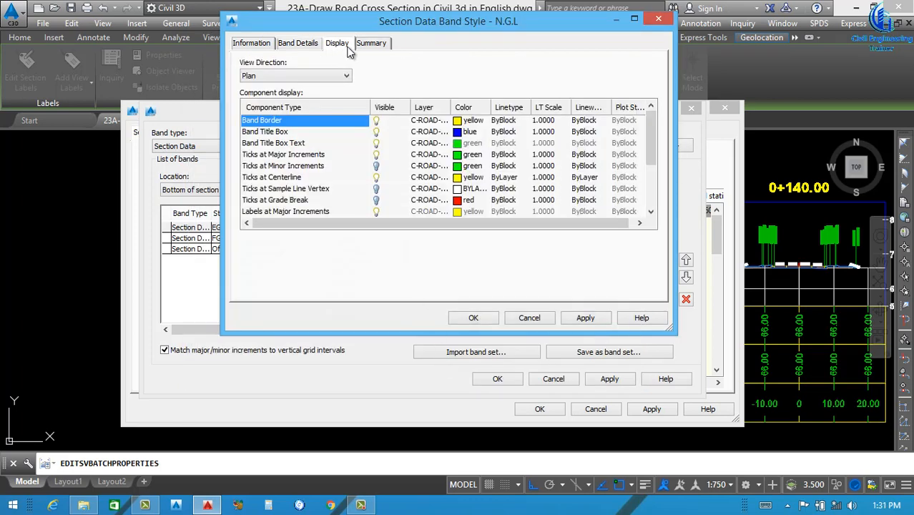
left_click(459, 123)
left_click(353, 284)
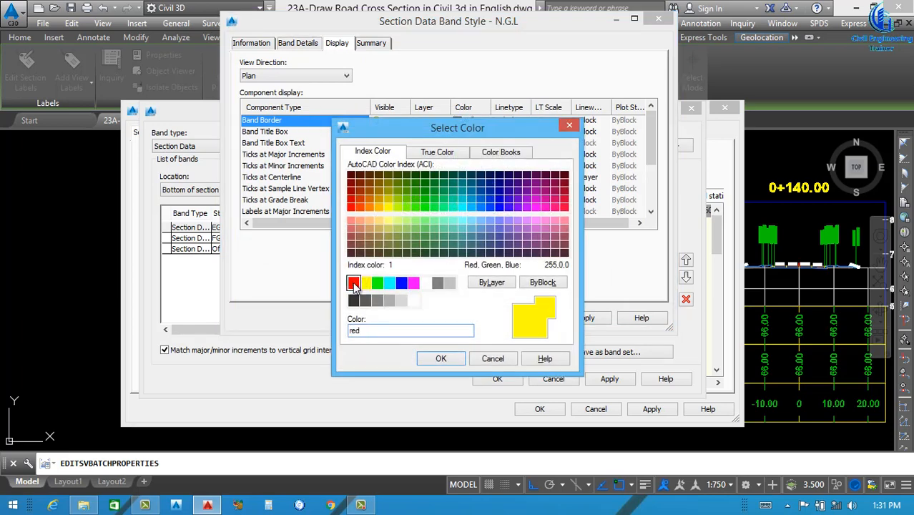
left_click(444, 359)
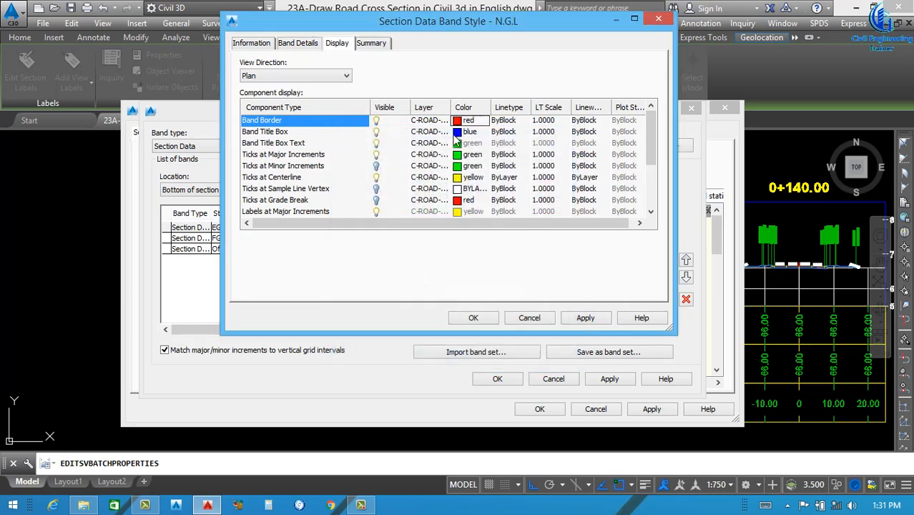
left_click(459, 133)
left_click(353, 283)
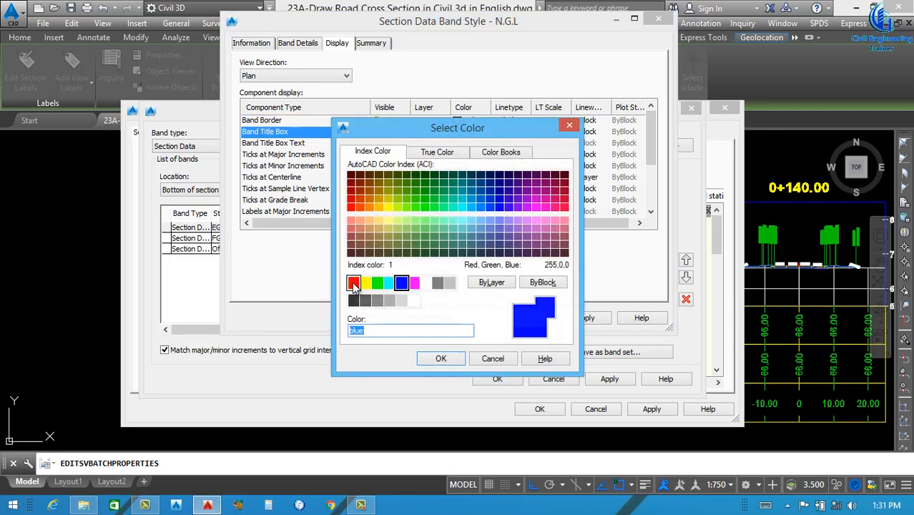
left_click(456, 360)
Set the display color of Ticks at Major Increments and Ticks at Centerline to red
left_click(460, 155)
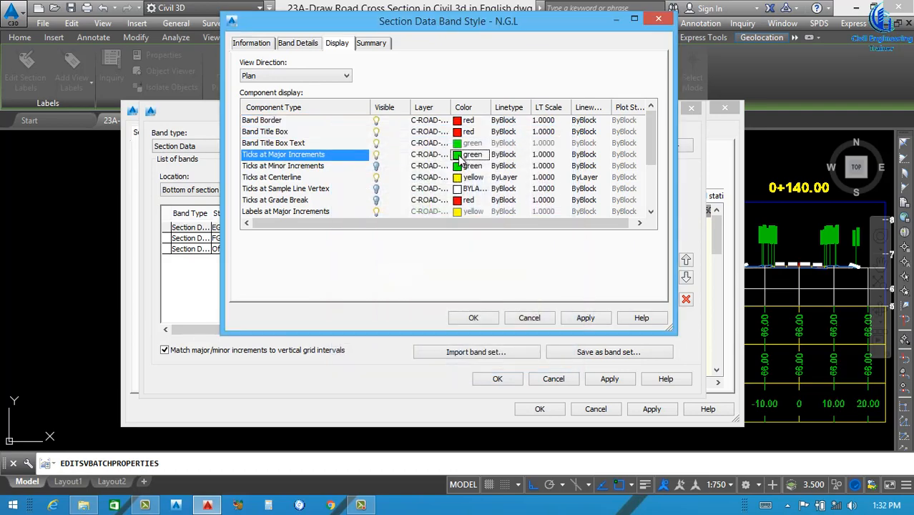
left_click(353, 280)
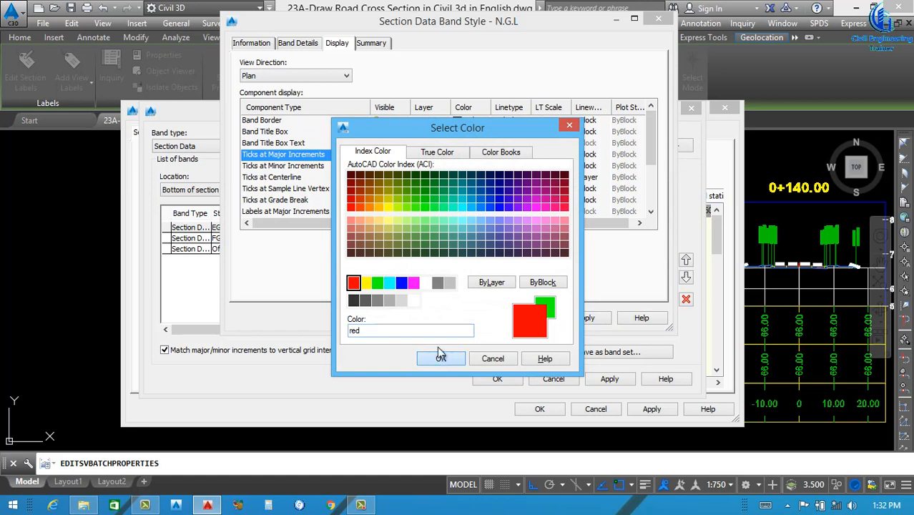
left_click(439, 358)
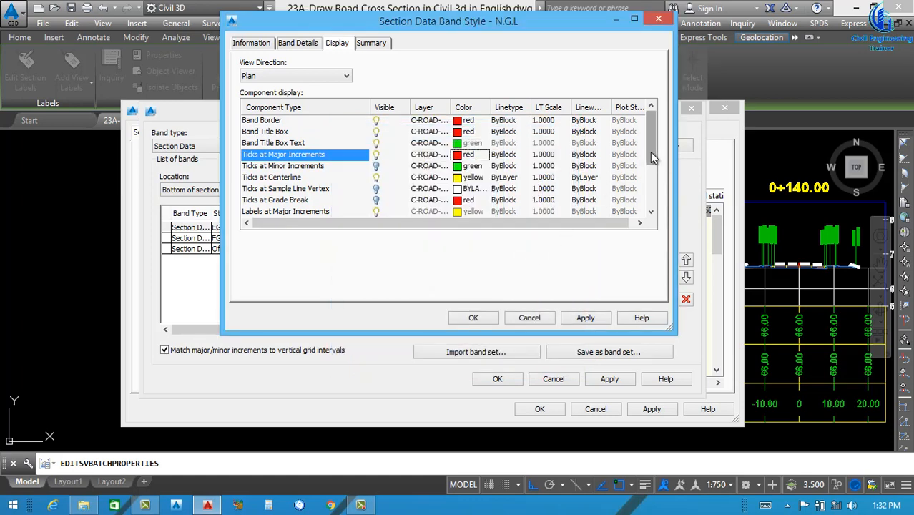
left_click_drag(650, 152, 649, 170)
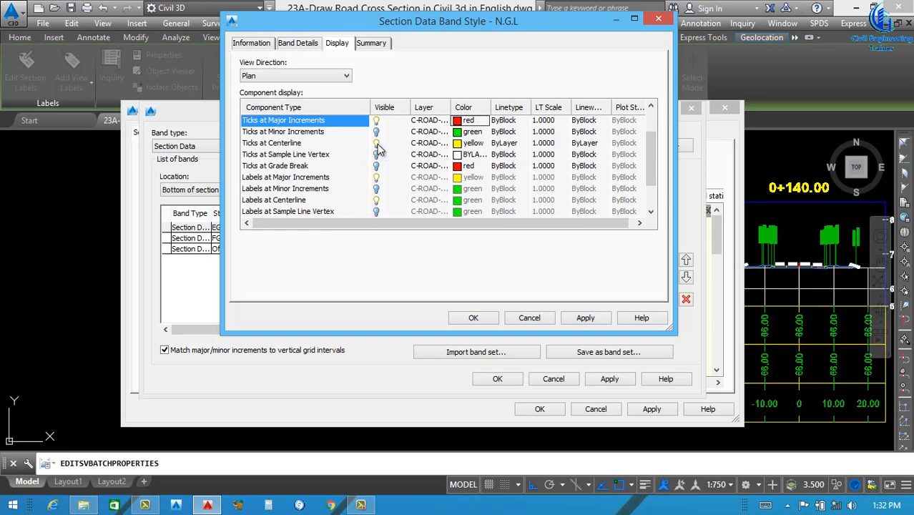
left_click(456, 144)
left_click(456, 143)
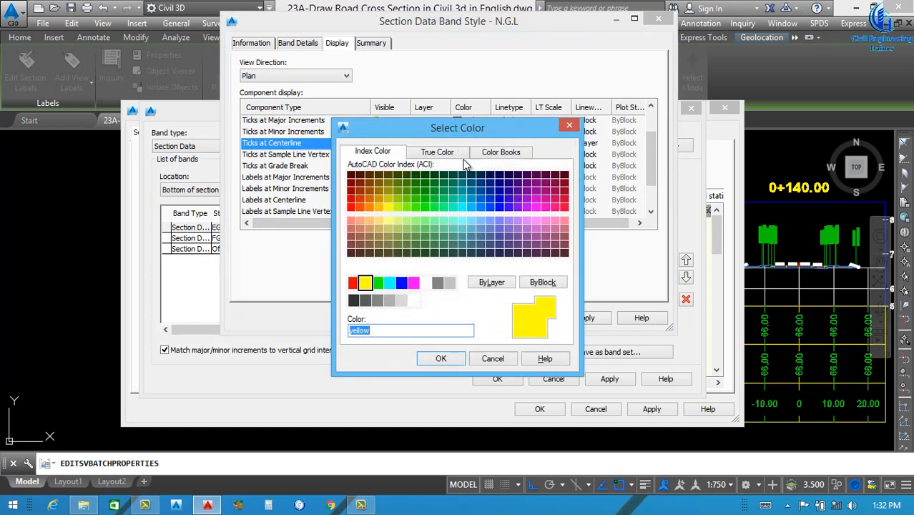
left_click(354, 283)
left_click(441, 359)
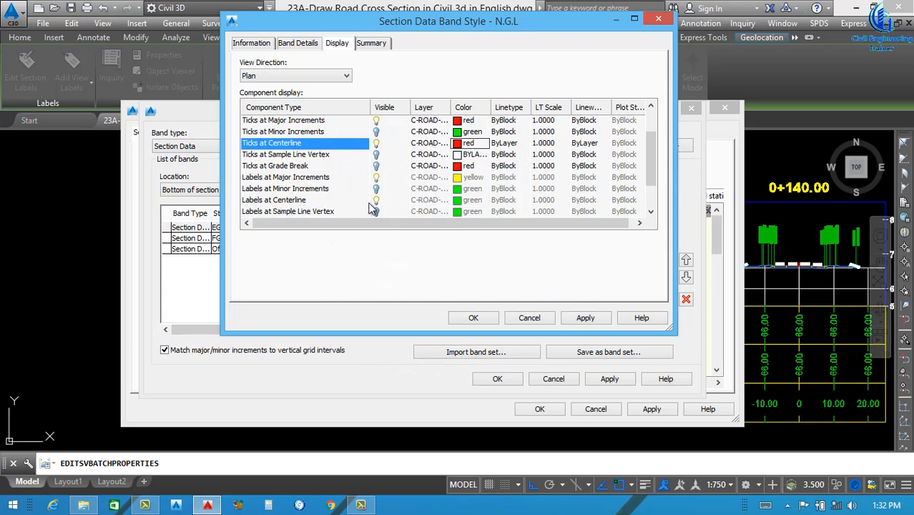
left_click(459, 201)
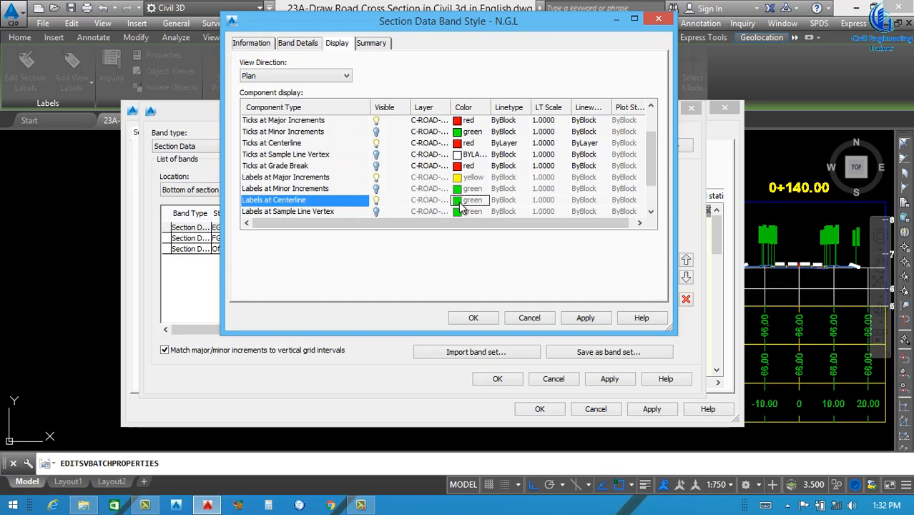
Accept the N.G.L band style edits and apply the style to the first band in the section view group's band list
left_click(584, 322)
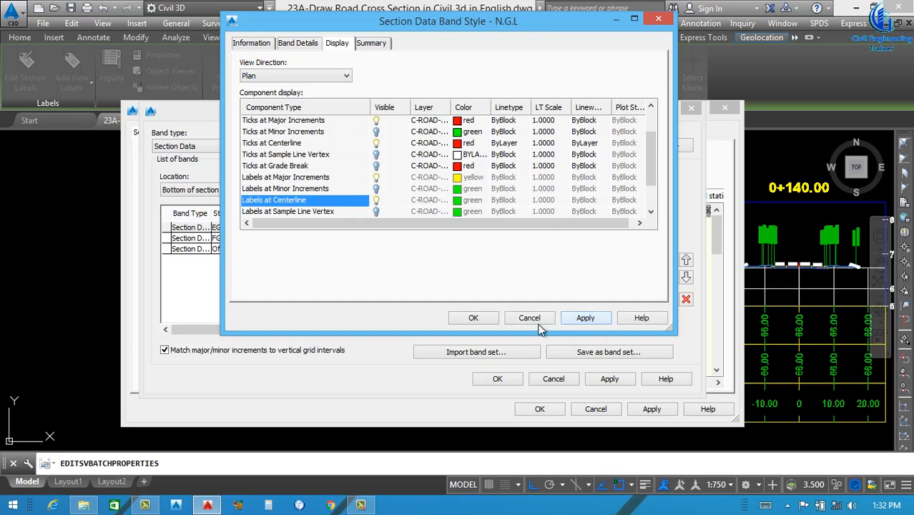
left_click(472, 319)
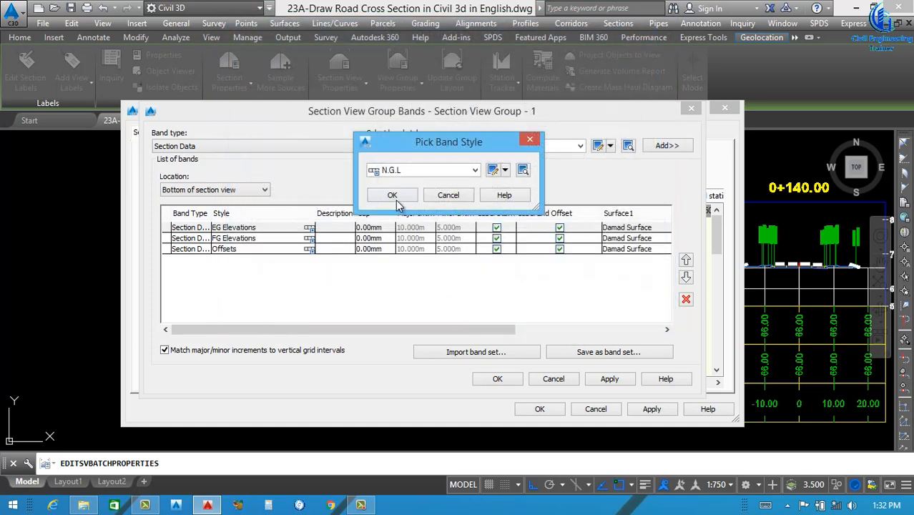
left_click(394, 198)
left_click(609, 381)
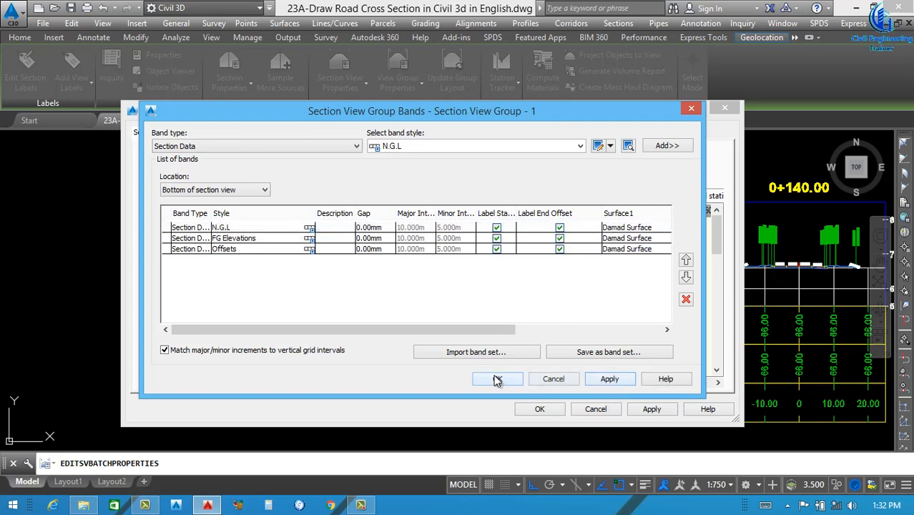
Open the second band's FG Elevations style for editing and rename it P.G.L
left_click(309, 240)
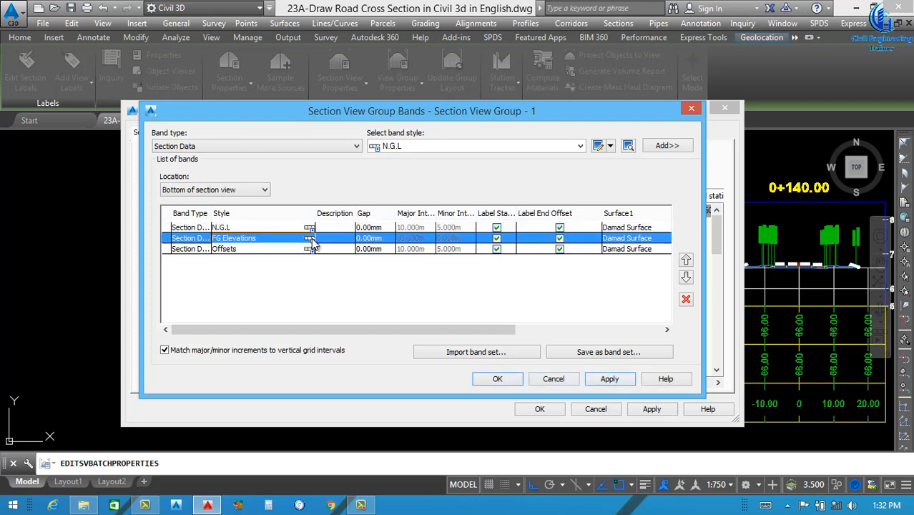
left_click(308, 239)
left_click(492, 171)
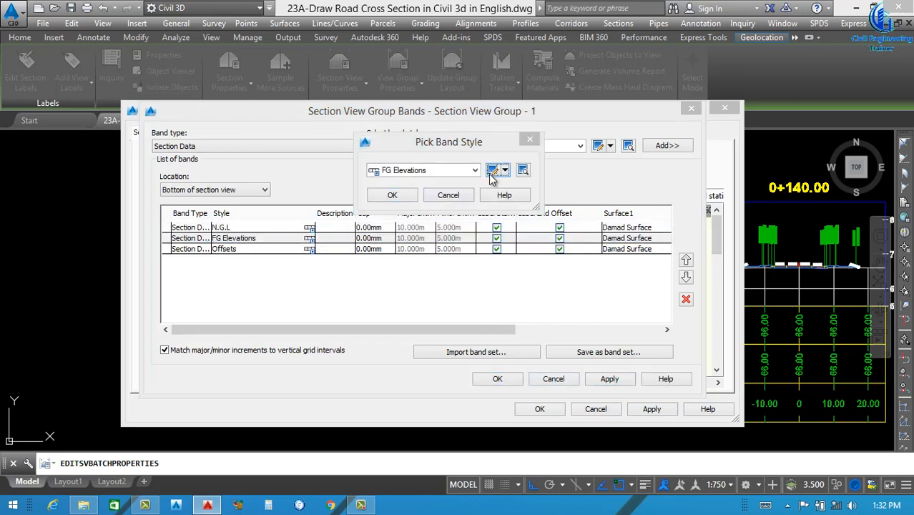
left_click(264, 44)
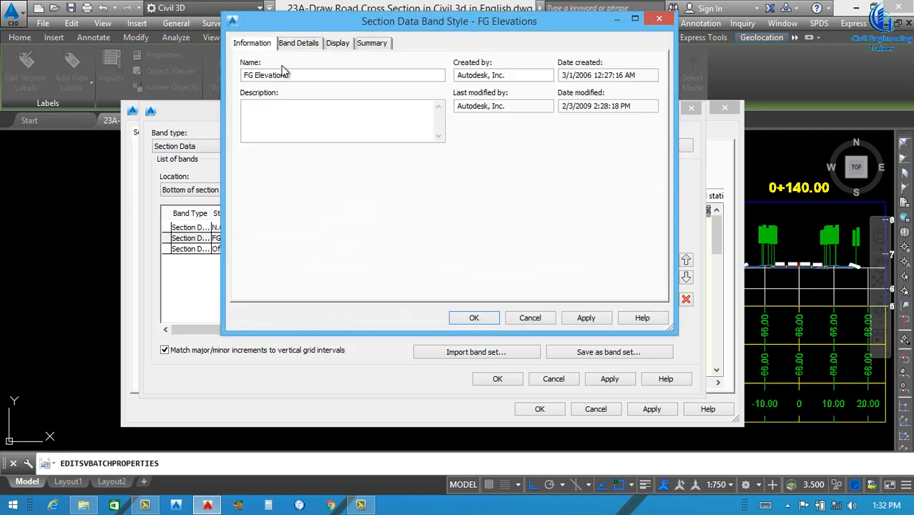
left_click_drag(290, 75, 221, 100)
type("P.G.L")
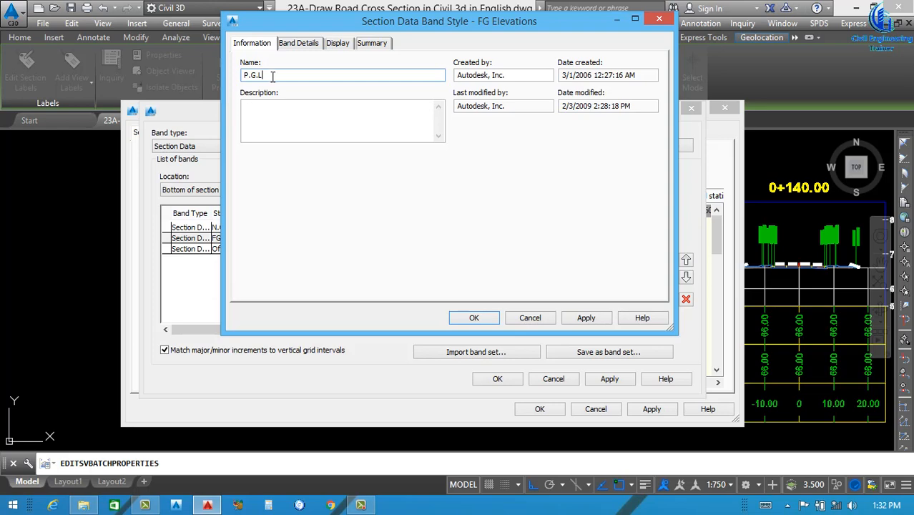
Set the P.G.L band layout to a 28 mm text box width and a 3 mm offset from the band
left_click(299, 43)
left_click_drag(371, 150, 304, 171)
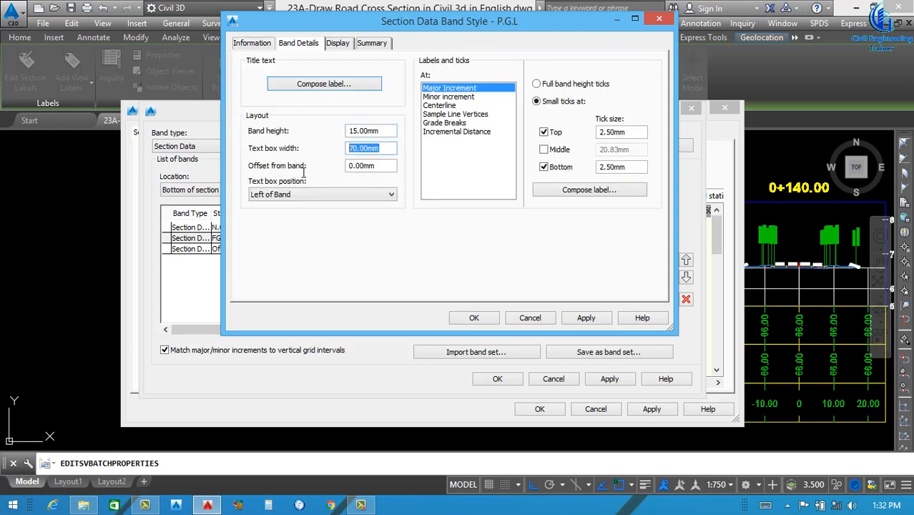
type("28")
left_click_drag(362, 174, 286, 199)
type("3")
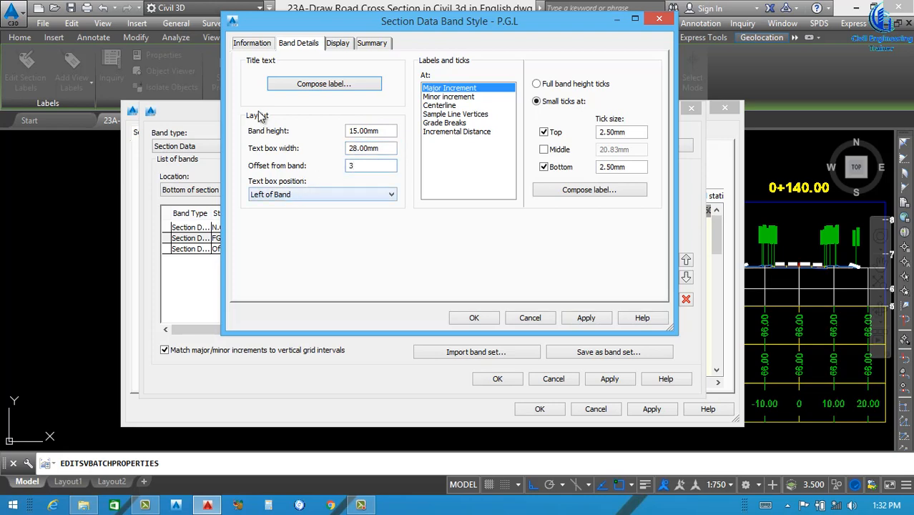
Name the band title's text component P.G.L and set its anchor point to Middle Center
left_click(323, 87)
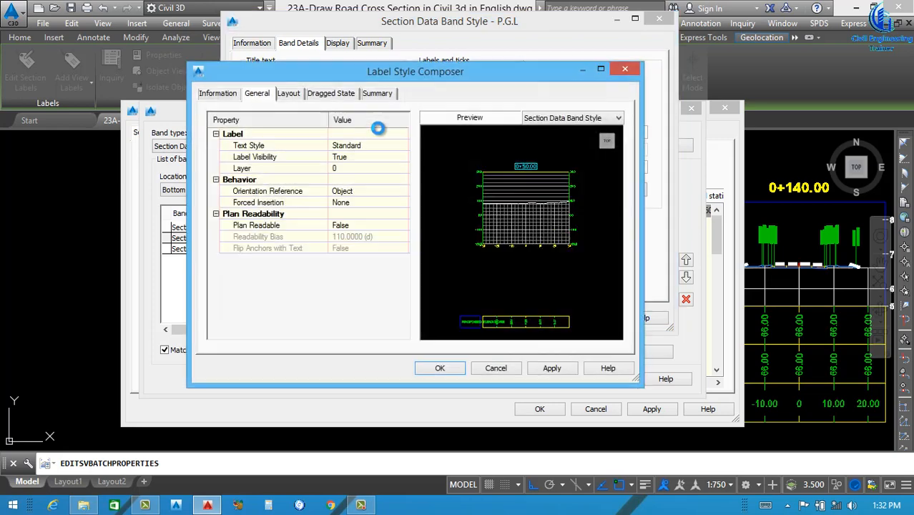
left_click(364, 171)
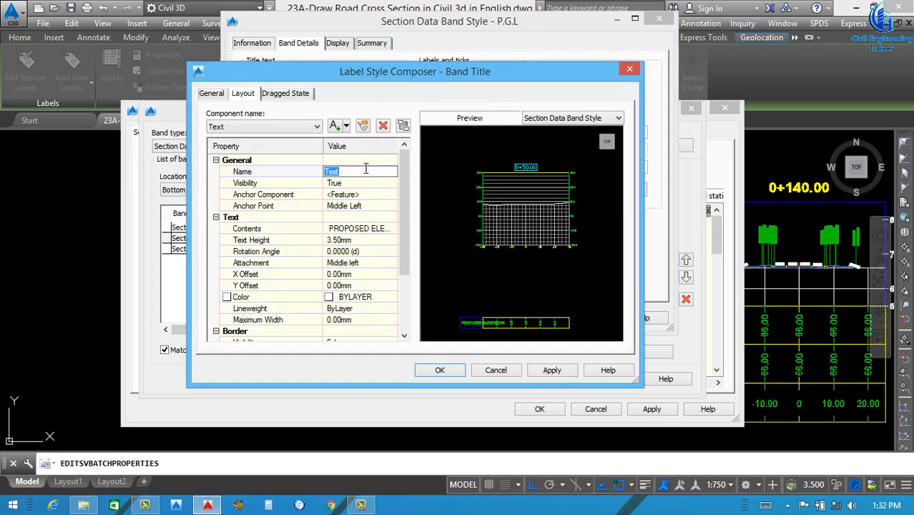
type("P.G.L")
left_click(384, 206)
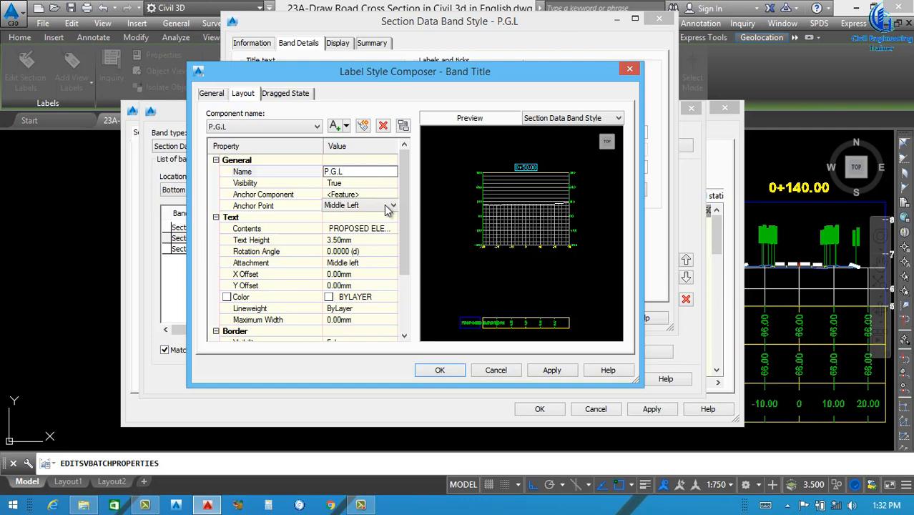
left_click(392, 206)
left_click(386, 251)
Replace the band title's text contents with P.G.L
left_click(361, 229)
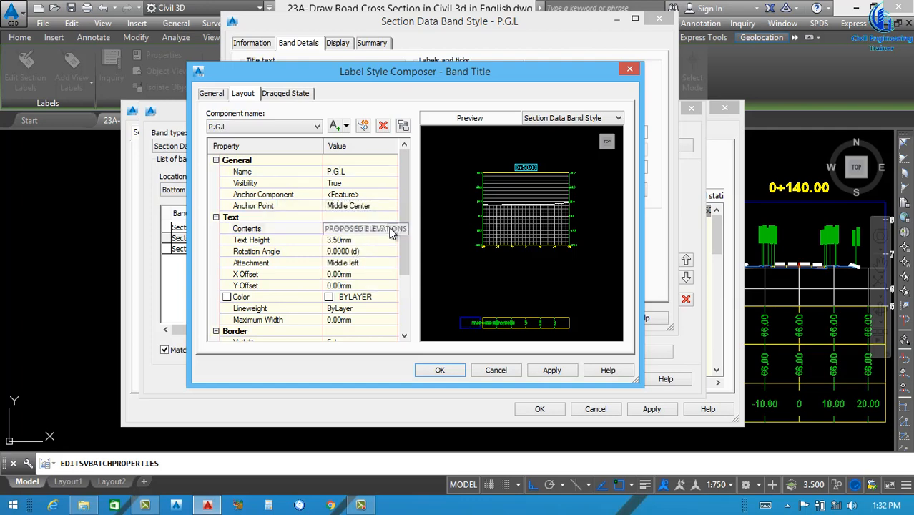
left_click(393, 228)
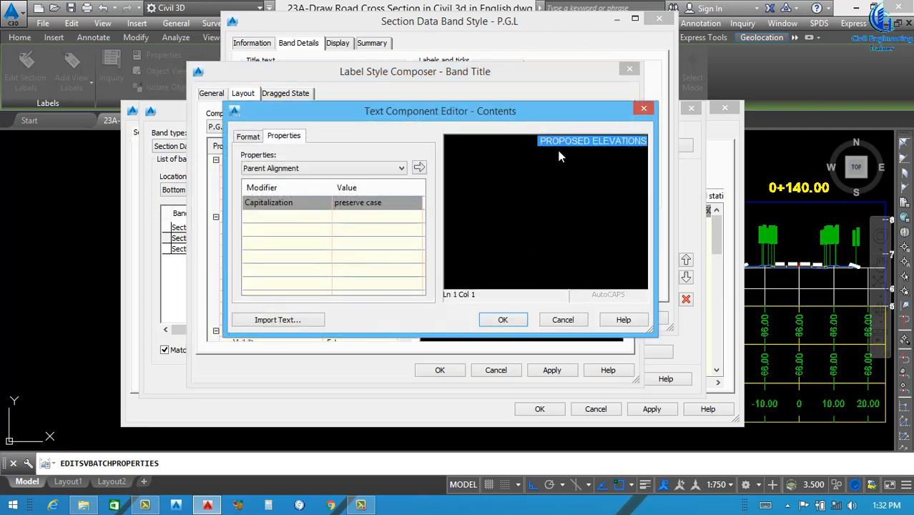
type("P.G.L")
Format the whole P.G.L title text as center-justified, blue and bold, and accept the contents
key("ctrl+a")
left_click(247, 136)
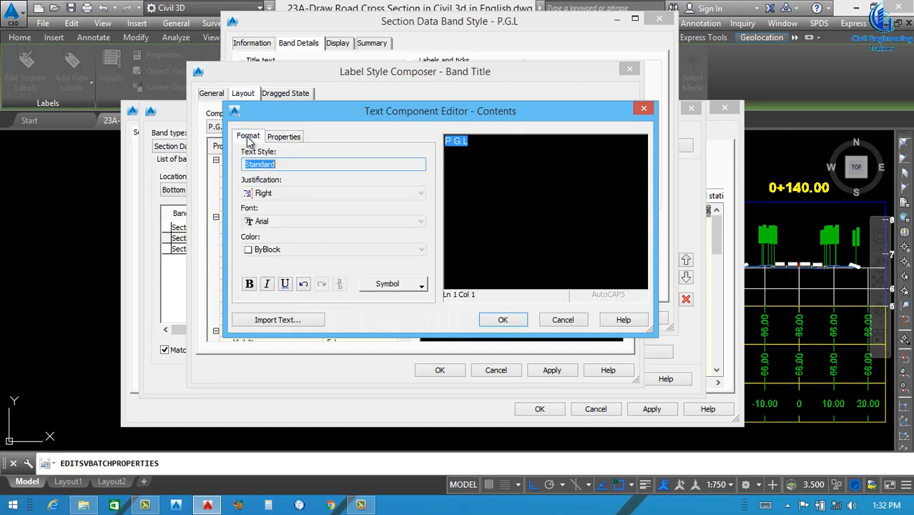
left_click(300, 192)
left_click(290, 214)
left_click(289, 249)
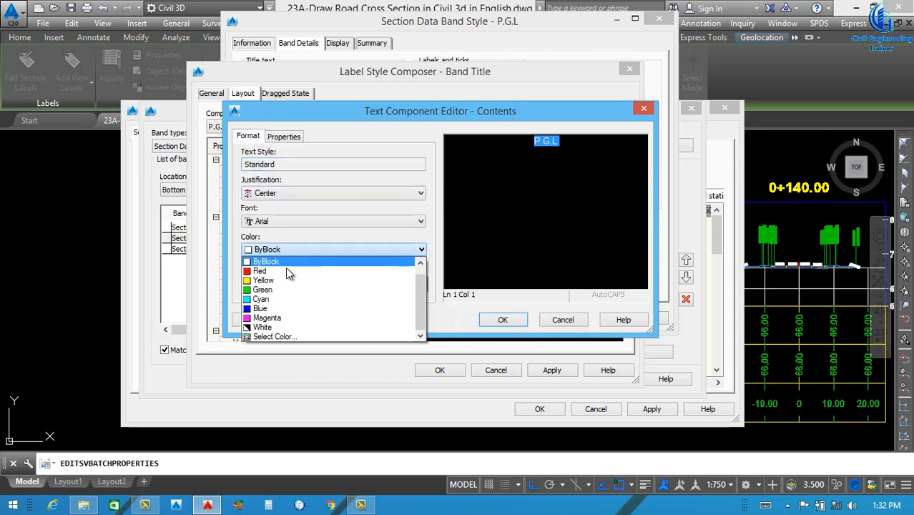
left_click(265, 308)
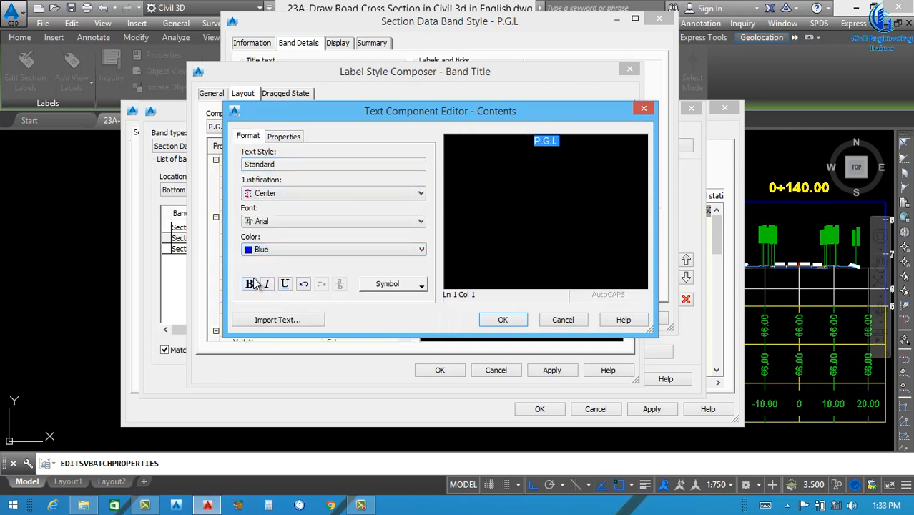
left_click(250, 283)
left_click(502, 320)
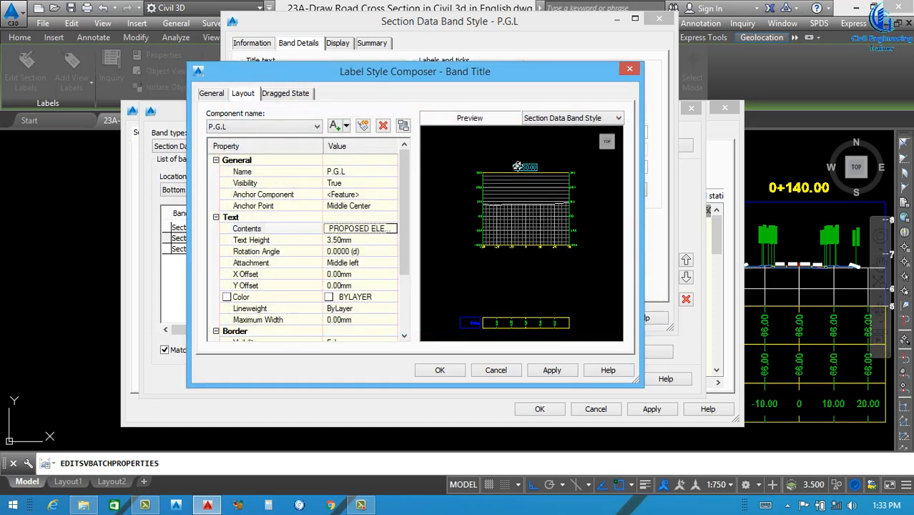
Set the band title component's attachment to Middle center and its color to blue, accepting the label style
left_click(368, 263)
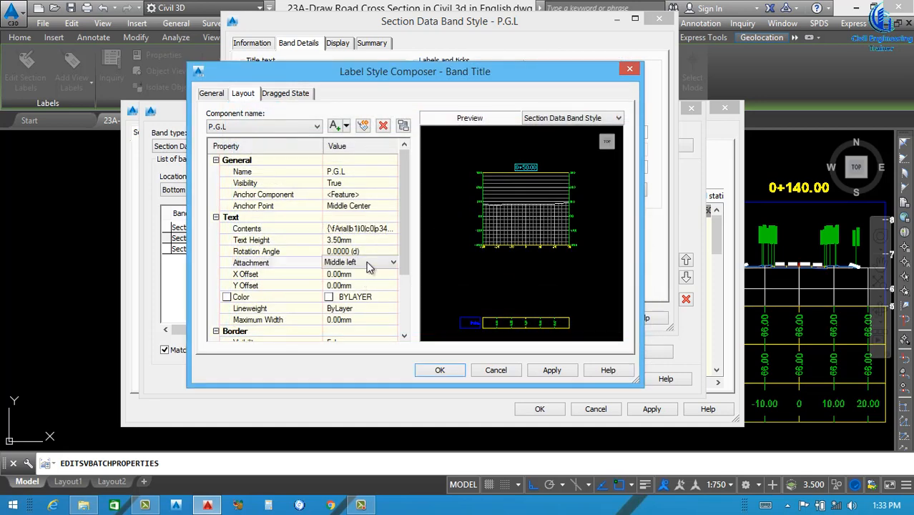
left_click(368, 262)
left_click(364, 310)
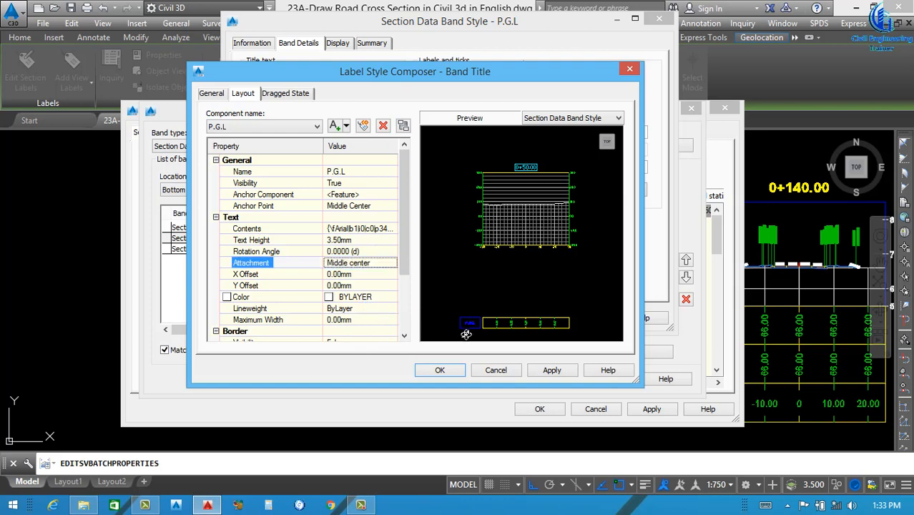
left_click(392, 301)
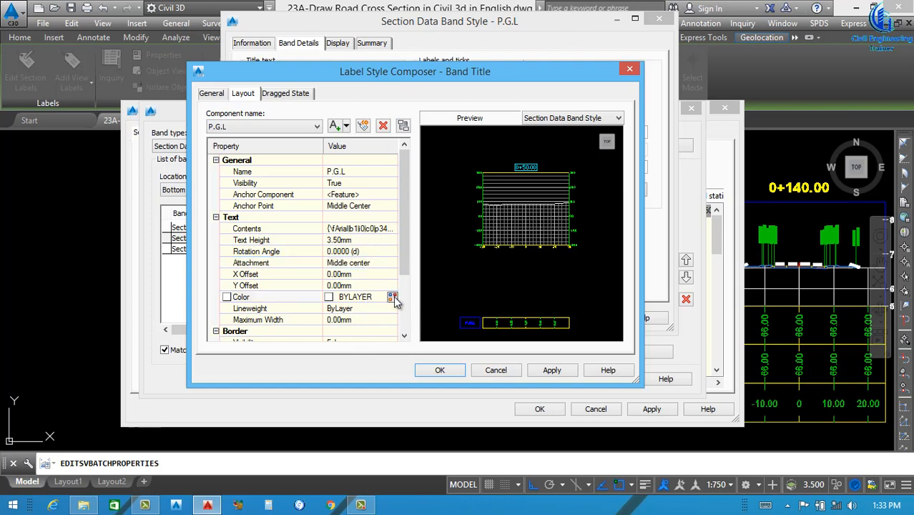
left_click(392, 302)
left_click(403, 284)
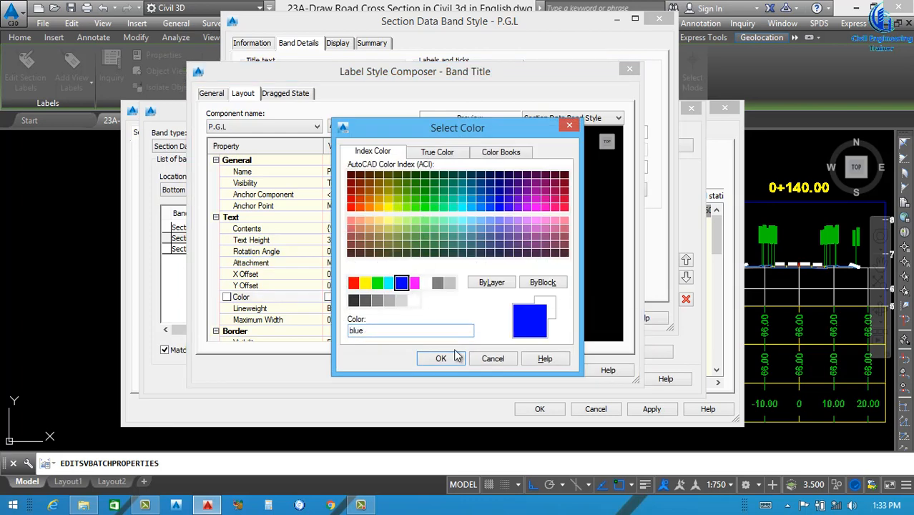
left_click(440, 358)
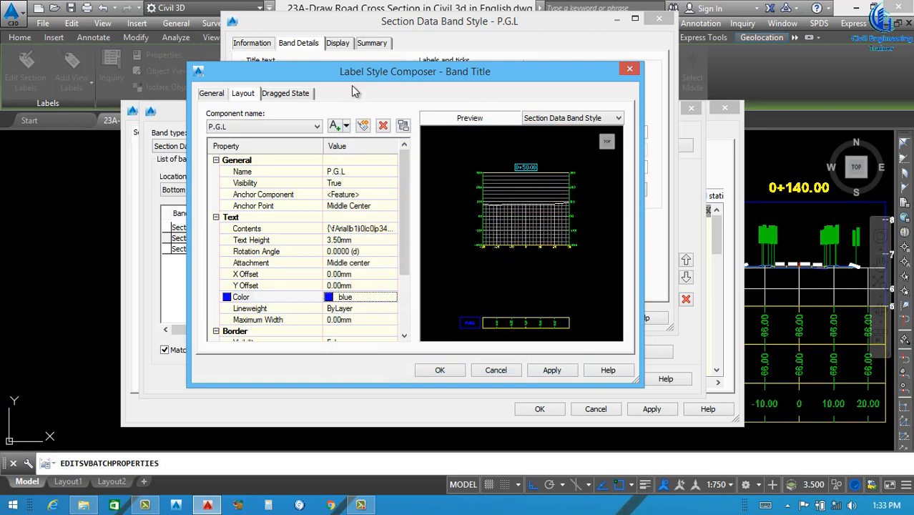
left_click(552, 371)
left_click(440, 370)
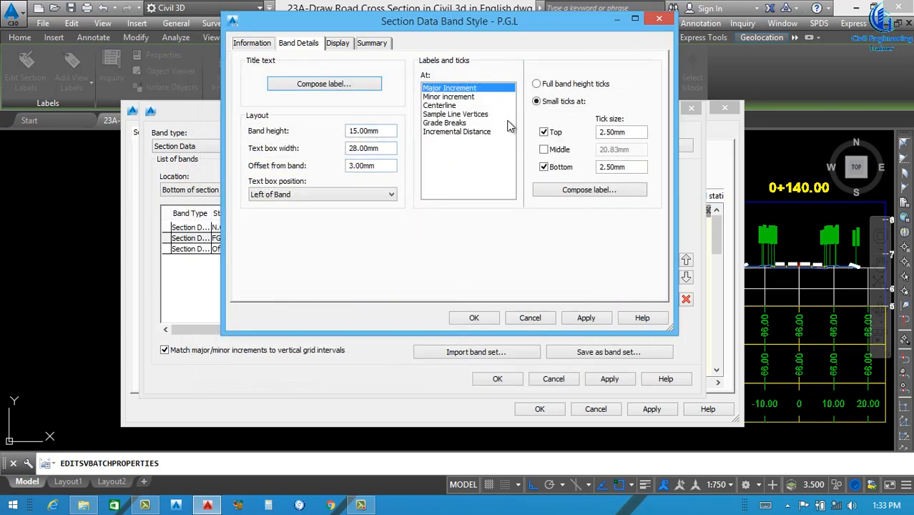
Anchor the P.G.L band's Major Increment label at Band Middle and open its contents with the list of insertable properties
left_click(572, 193)
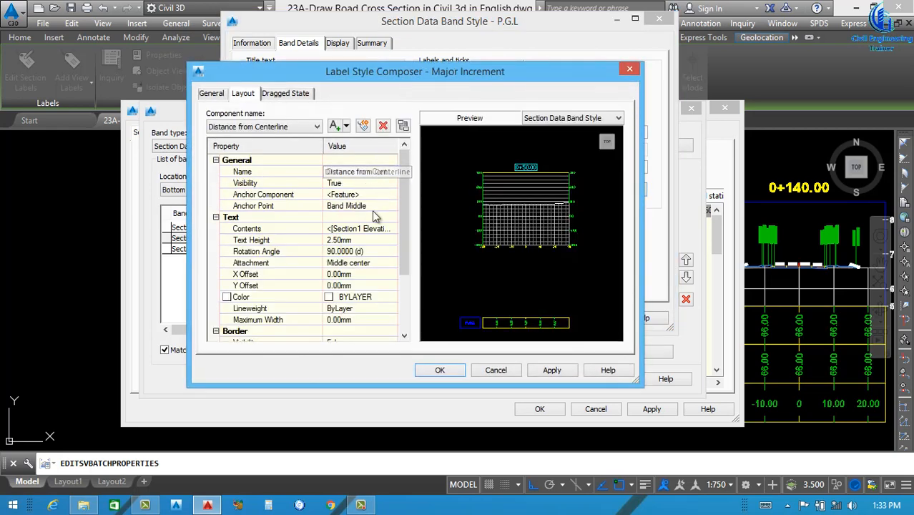
left_click(372, 206)
left_click(377, 206)
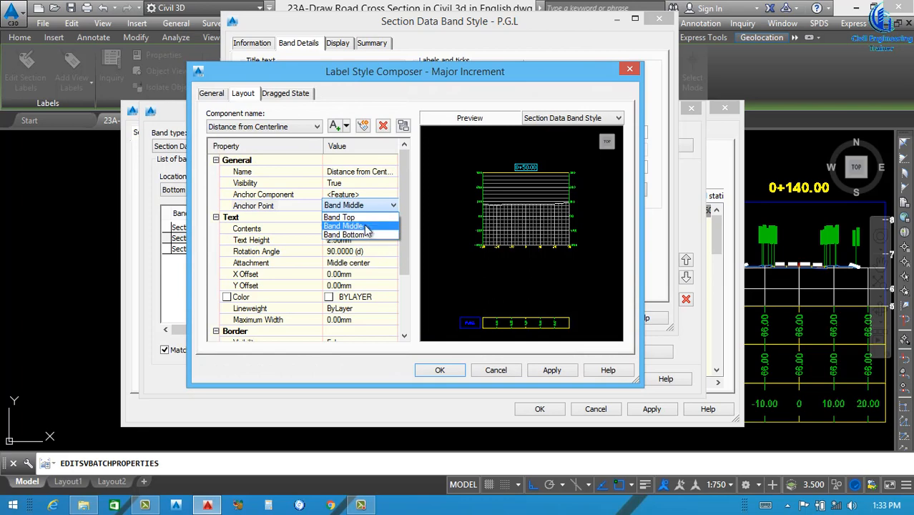
left_click(361, 224)
left_click(387, 230)
left_click(401, 229)
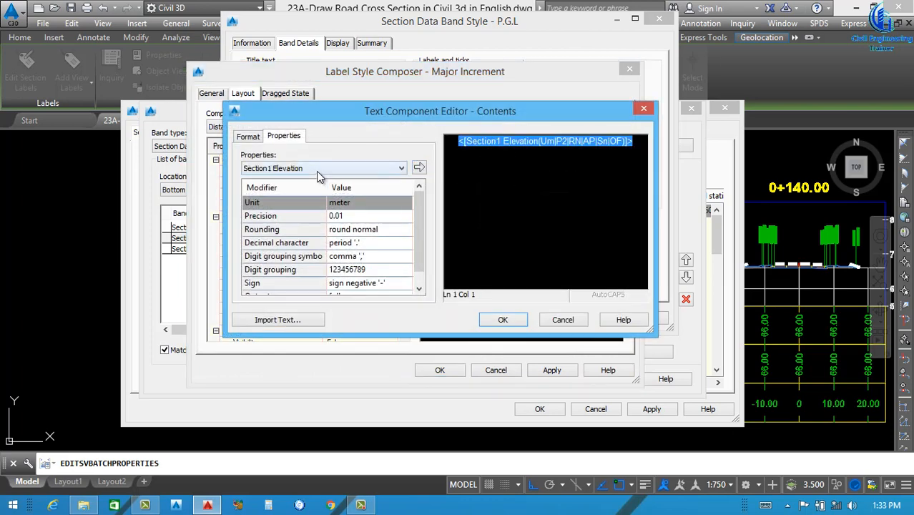
left_click(316, 171)
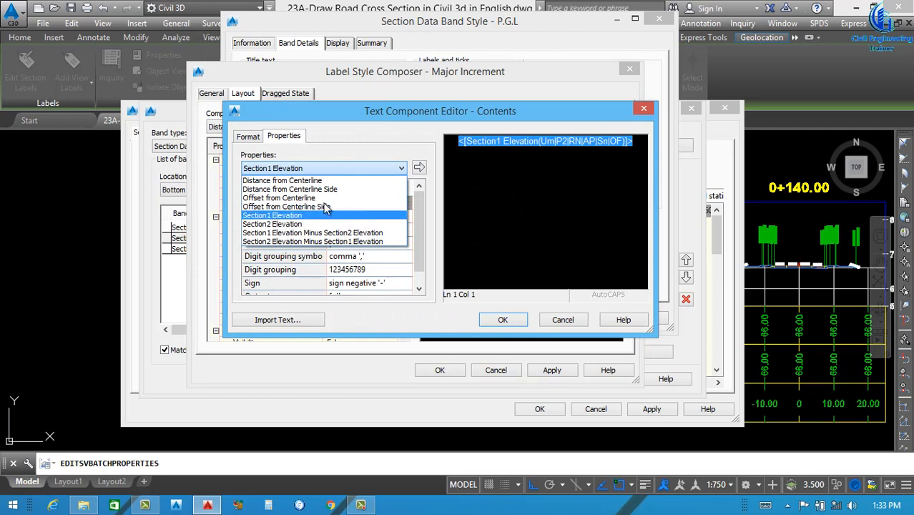
Replace the major increment label's contents with the Section2 Elevation property at 0.01 precision
left_click(281, 225)
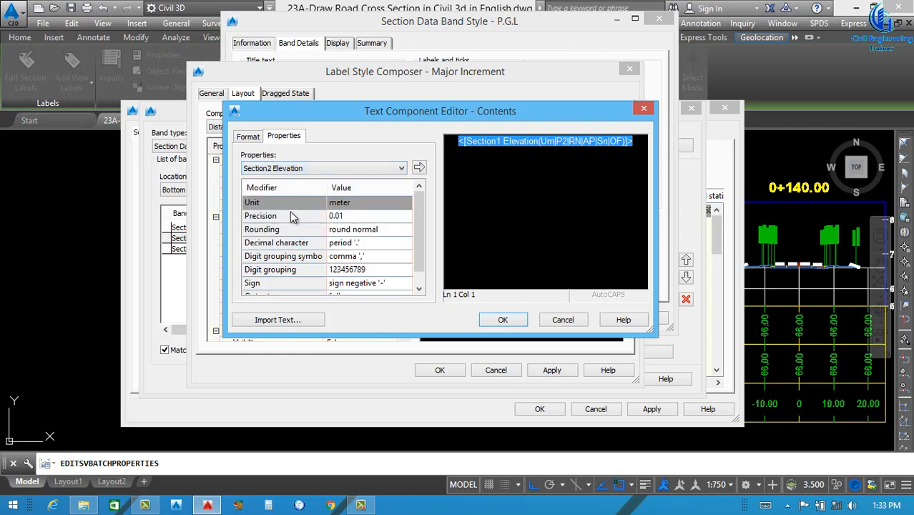
left_click(346, 216)
left_click(346, 216)
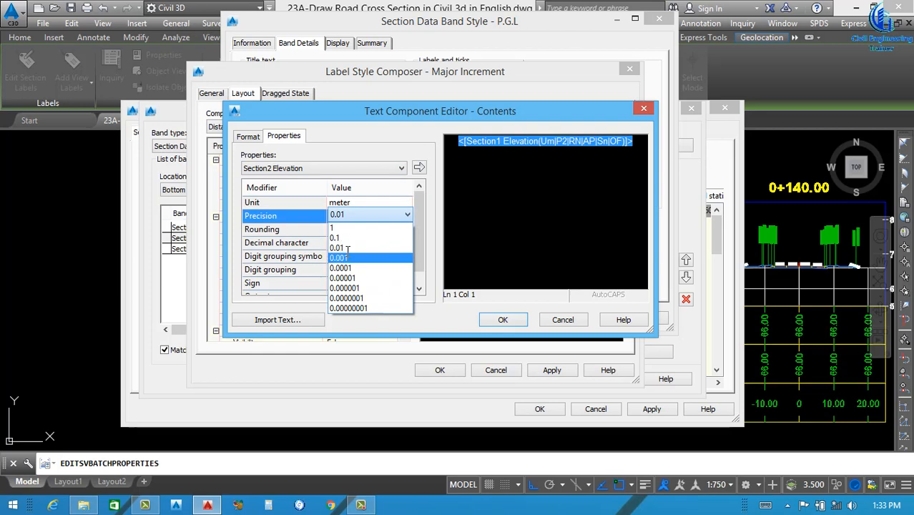
left_click(347, 246)
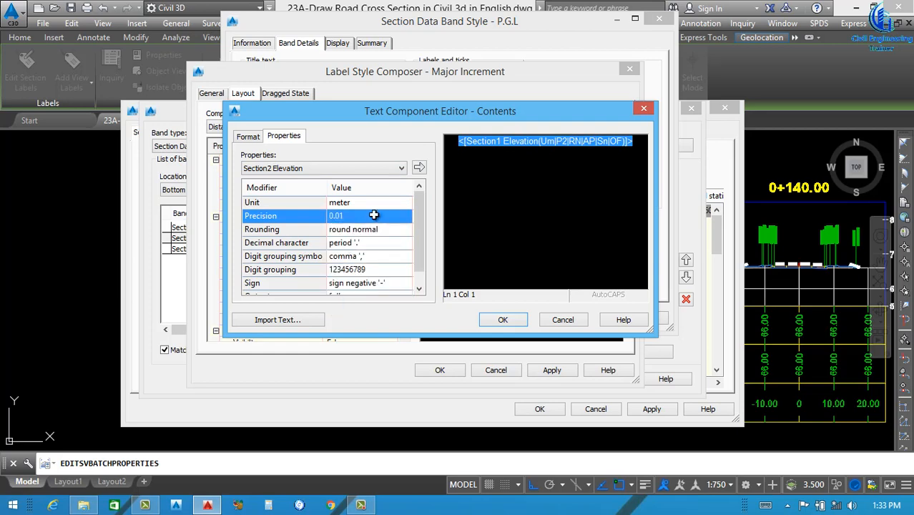
left_click(419, 168)
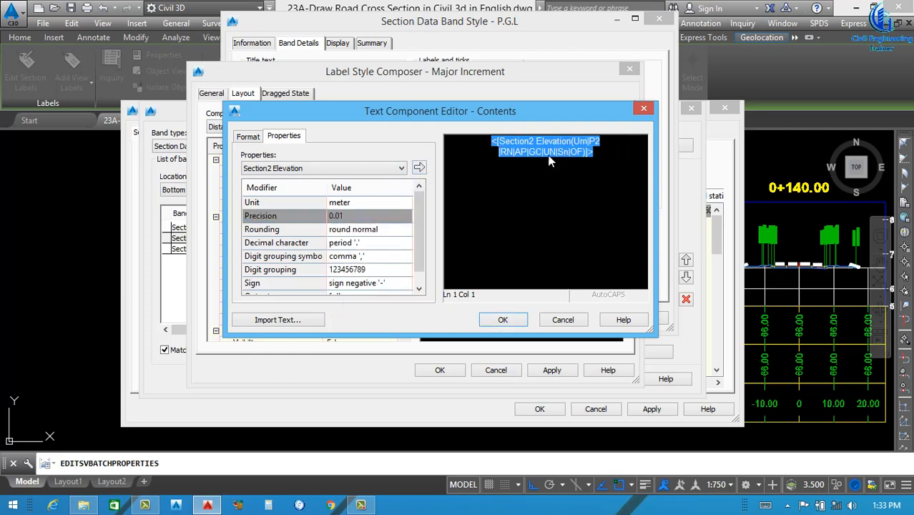
Format the Section2 Elevation text as bold and blue, and accept the label contents
left_click(249, 136)
left_click(289, 249)
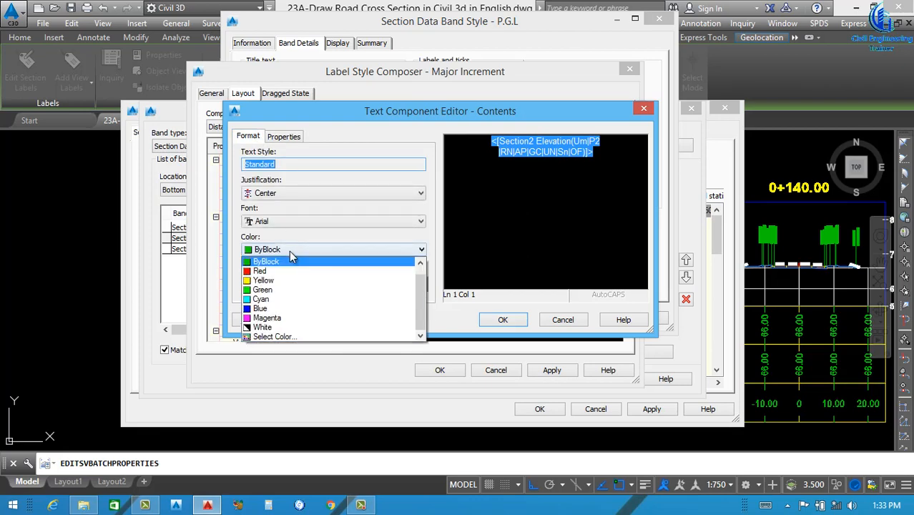
left_click(262, 308)
left_click(249, 283)
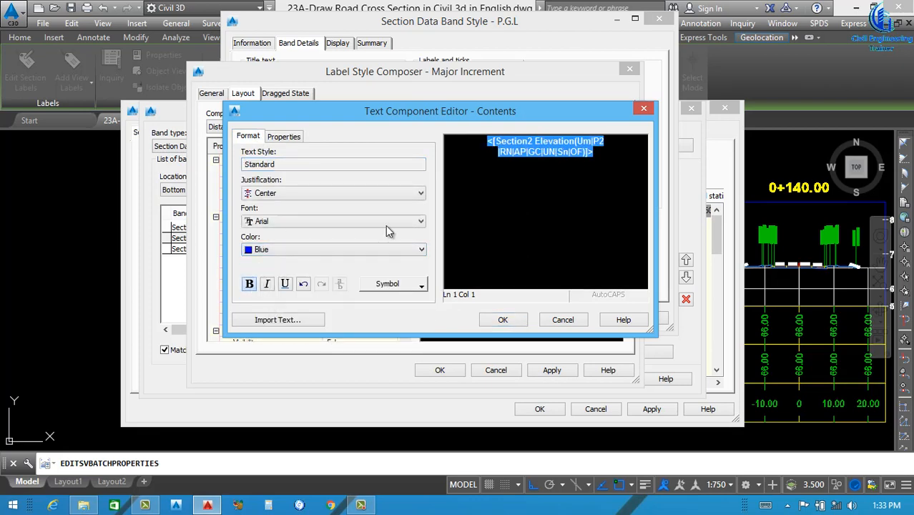
left_click(502, 319)
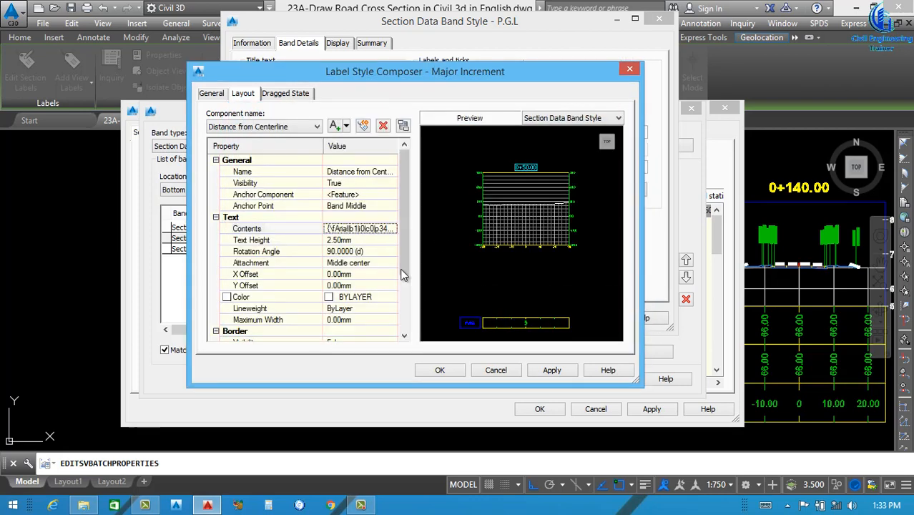
Set the Distance from Centerline text component's color to blue and save the major increment label style
scroll(394, 248, "down", 3)
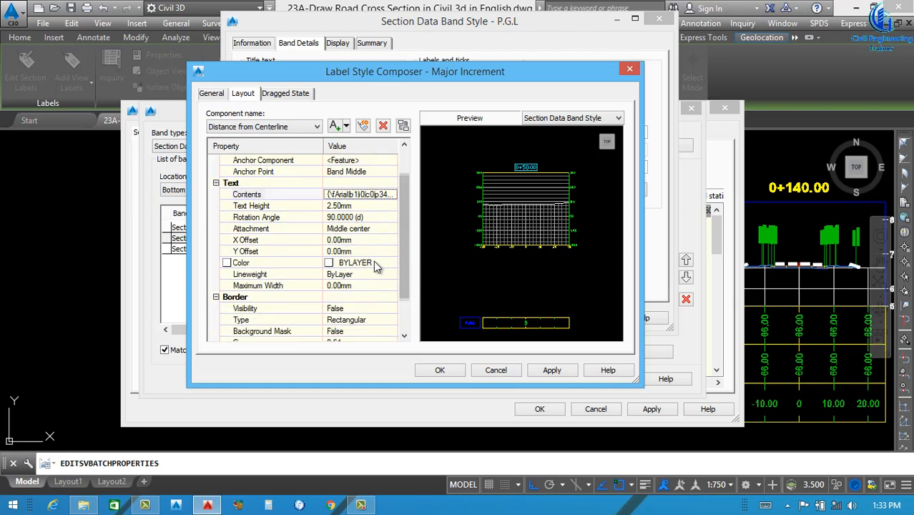
left_click(385, 265)
left_click(392, 263)
left_click(401, 283)
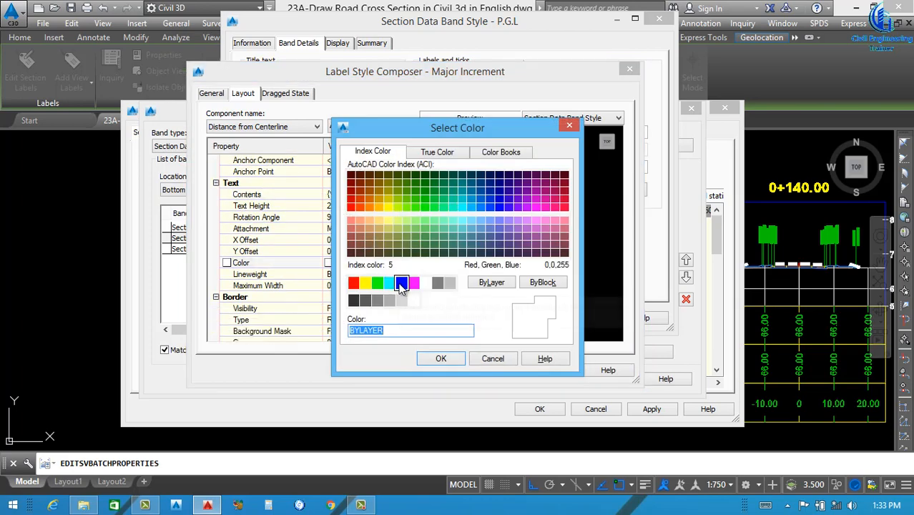
left_click(441, 358)
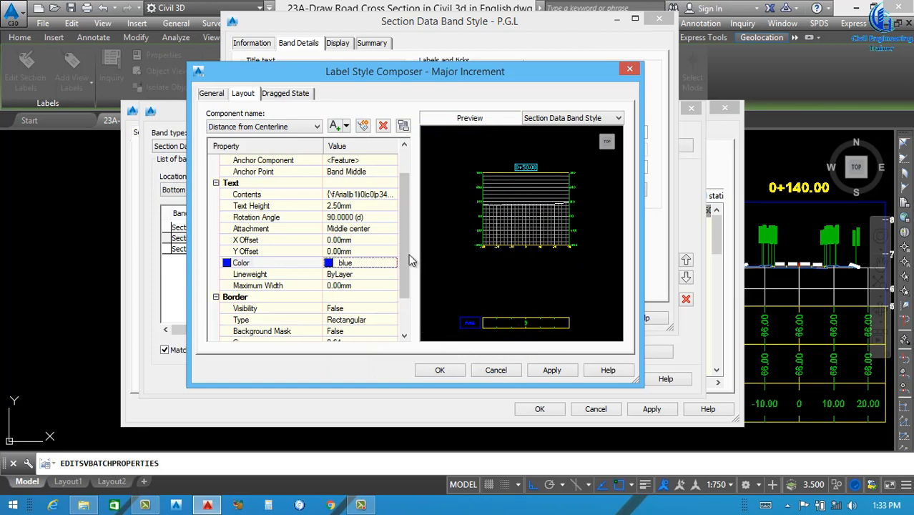
left_click_drag(406, 276, 411, 218)
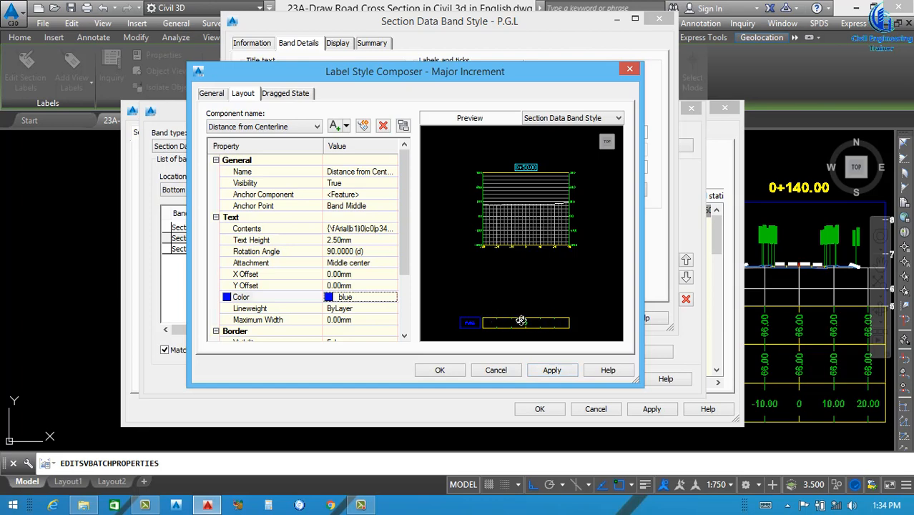
left_click(552, 370)
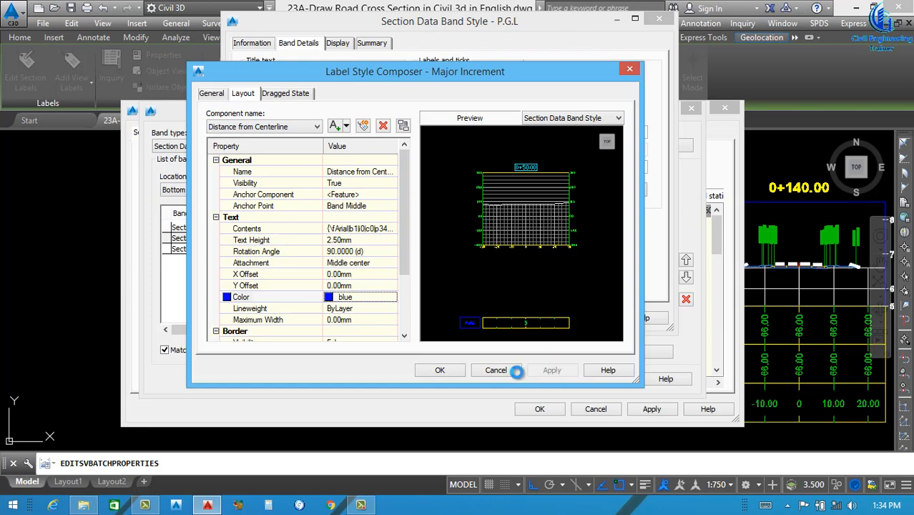
left_click(440, 370)
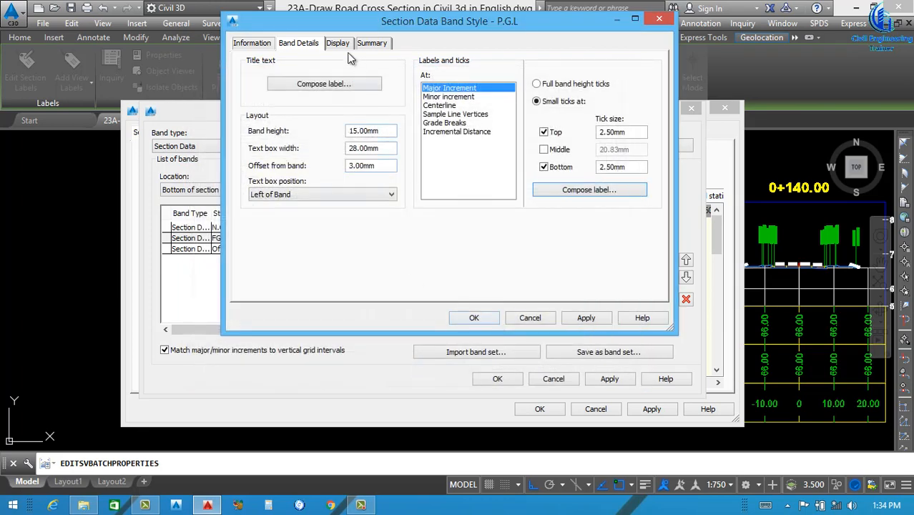
Set the display color of the P.G.L style's Band Border and Band Title Box to blue
left_click(339, 44)
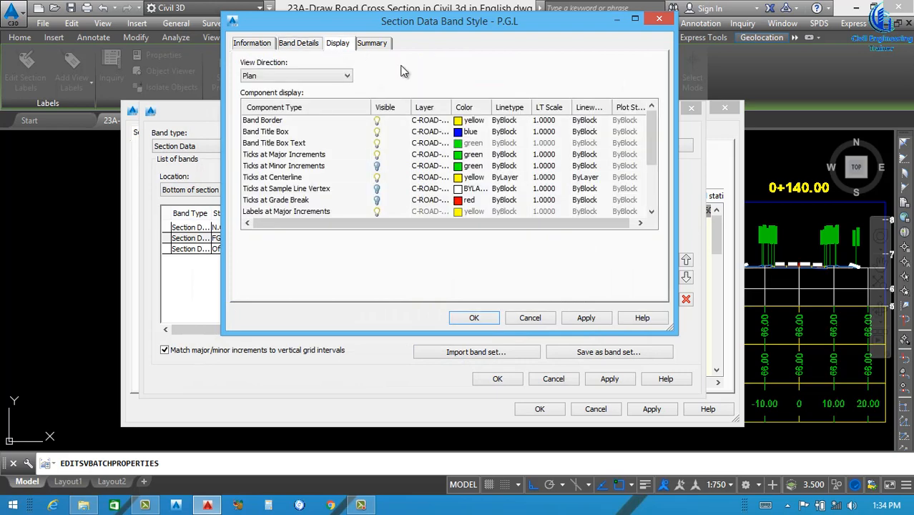
left_click(458, 122)
left_click(457, 121)
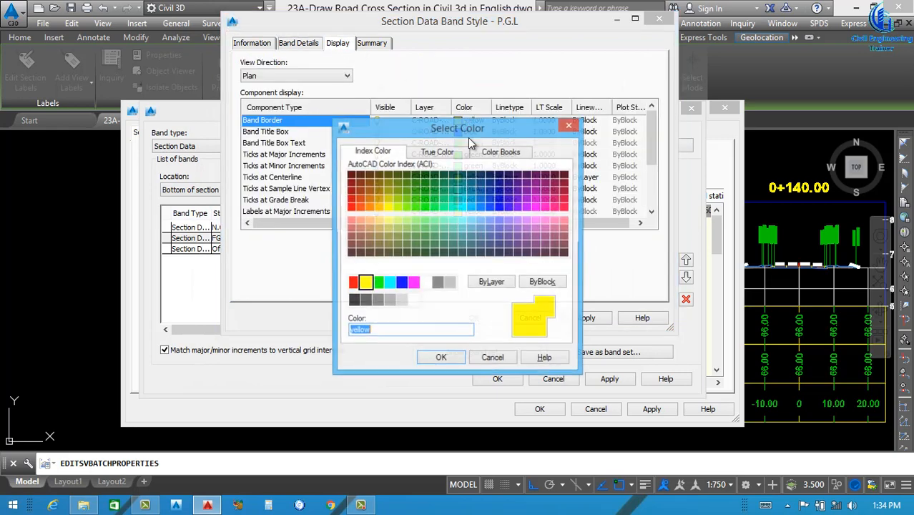
left_click(402, 283)
left_click(441, 358)
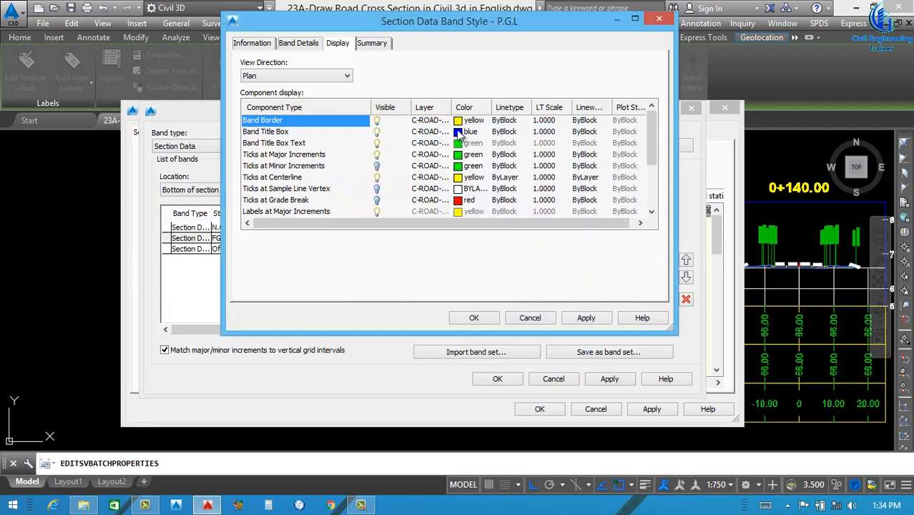
left_click(459, 133)
left_click(458, 133)
left_click(402, 283)
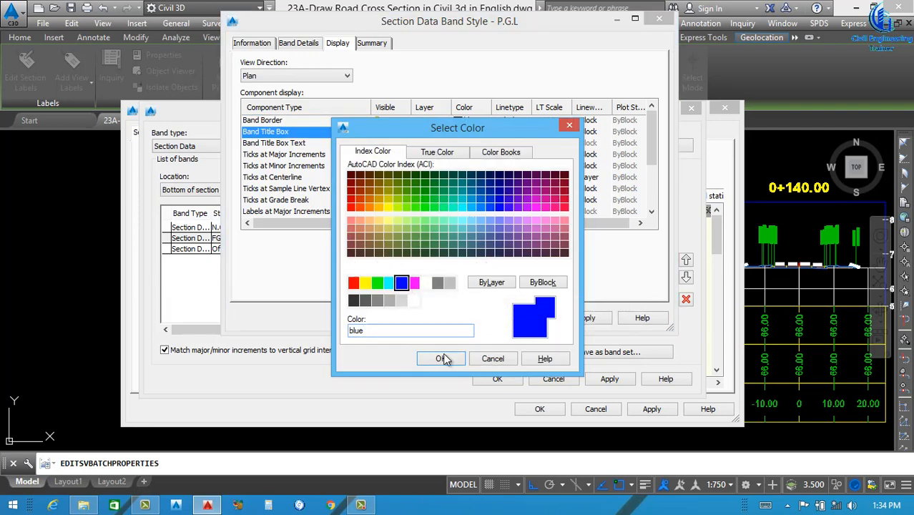
left_click(442, 359)
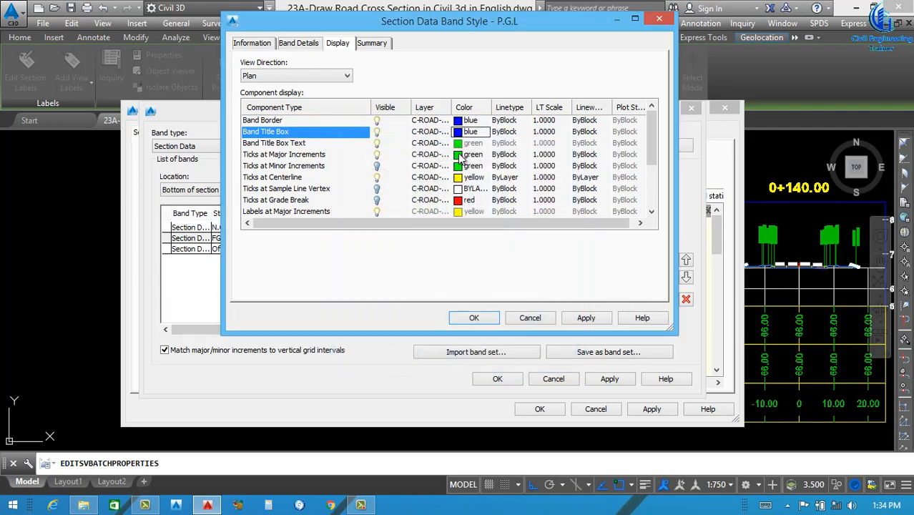
Set the display color of Ticks at Major Increments and Ticks at Centerline to blue
left_click(461, 156)
left_click(461, 157)
left_click(402, 282)
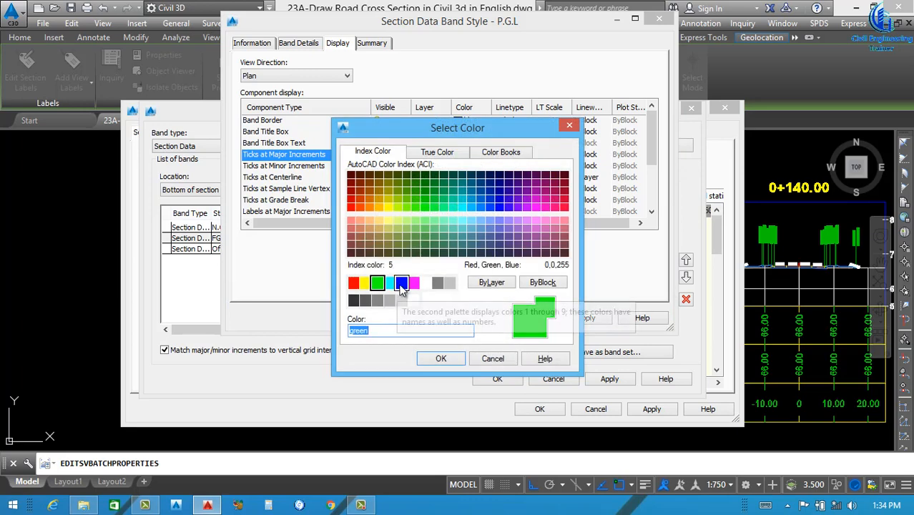
left_click(441, 359)
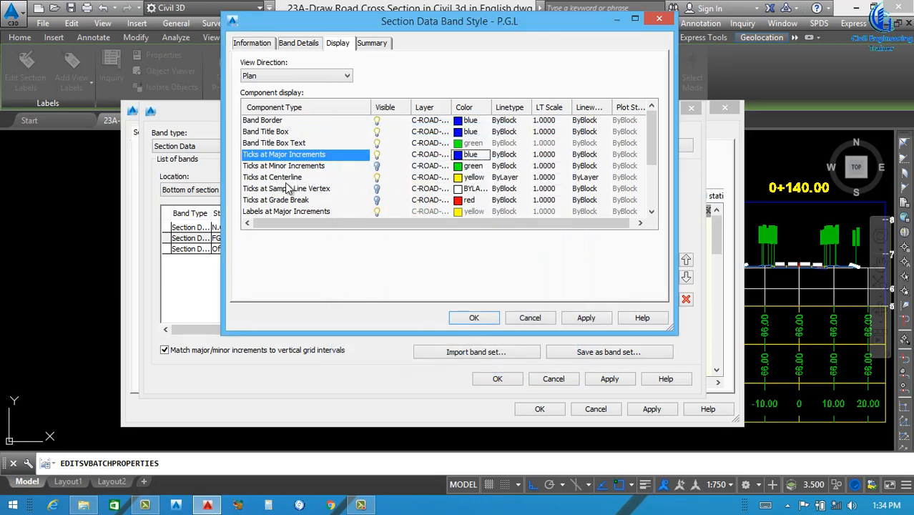
left_click(461, 178)
left_click(461, 177)
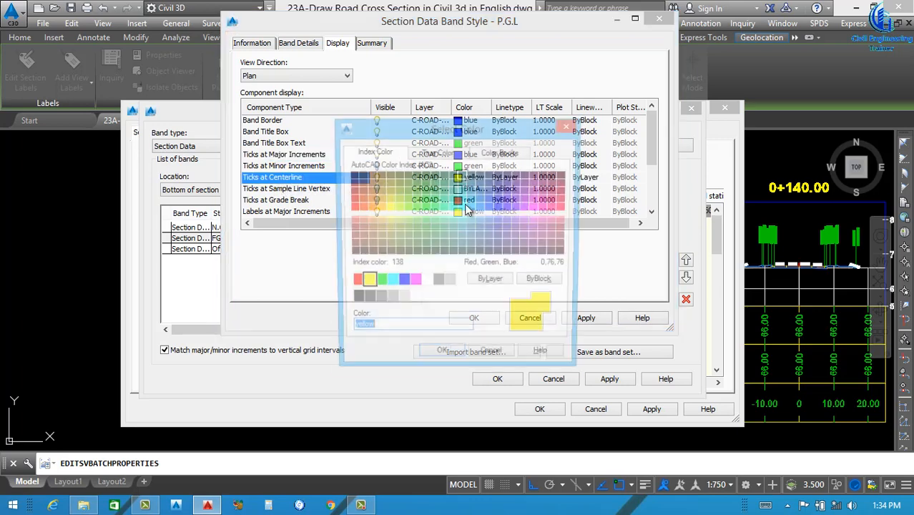
left_click(402, 283)
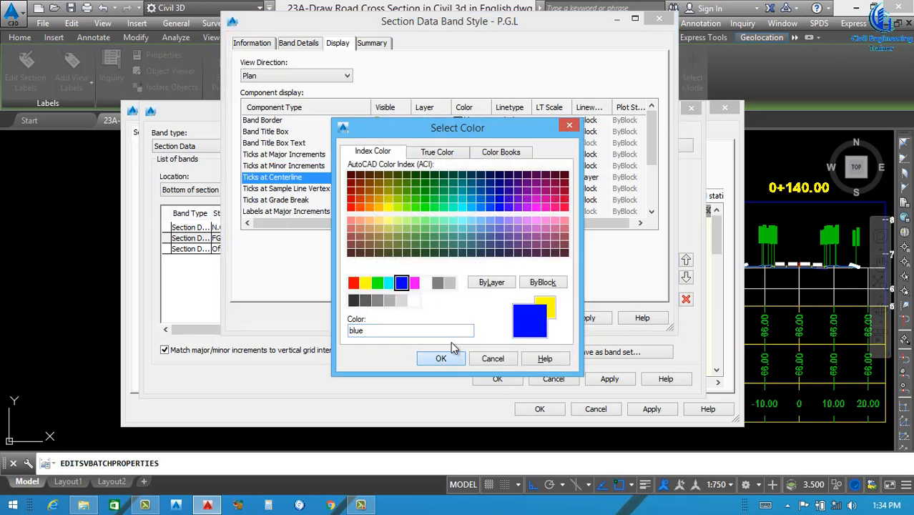
left_click(440, 358)
Hide the Labels at Centerline component, and save the P.G.L style and apply it to the section view group bands
left_click_drag(650, 153, 648, 183)
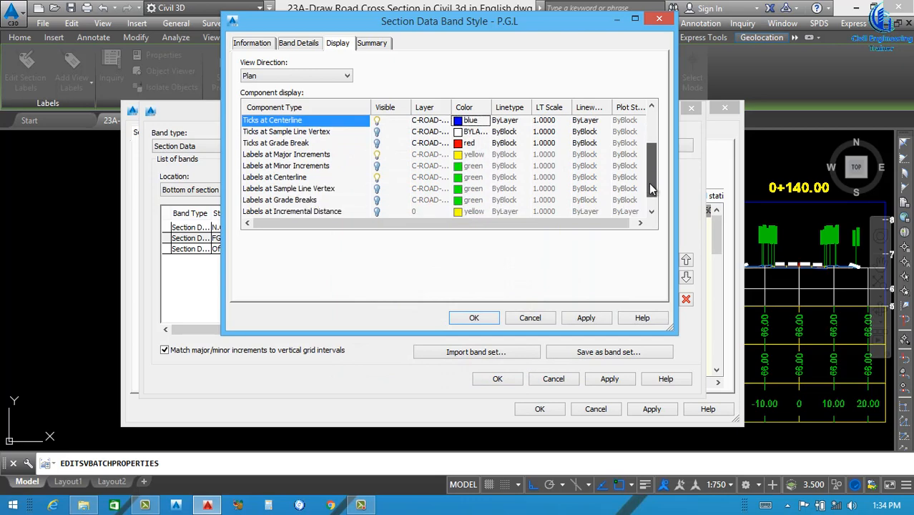
left_click(364, 178)
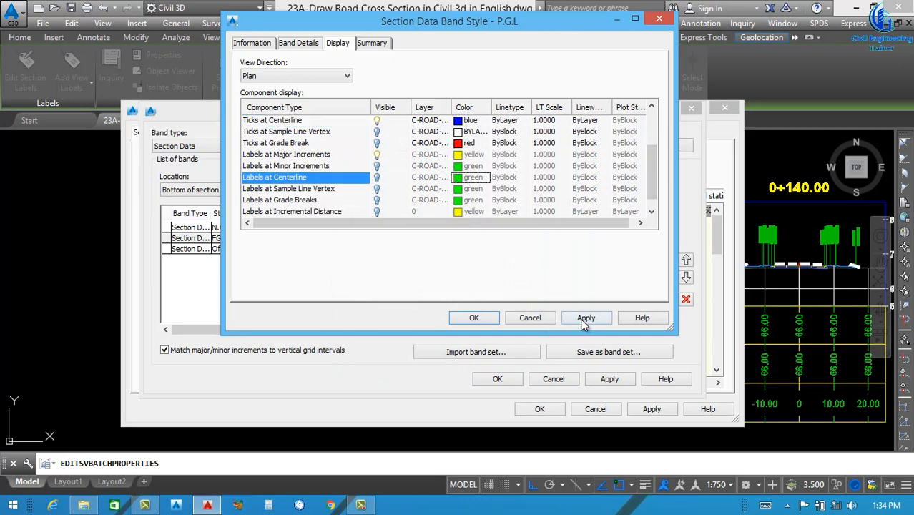
left_click(583, 320)
left_click(466, 318)
left_click(395, 193)
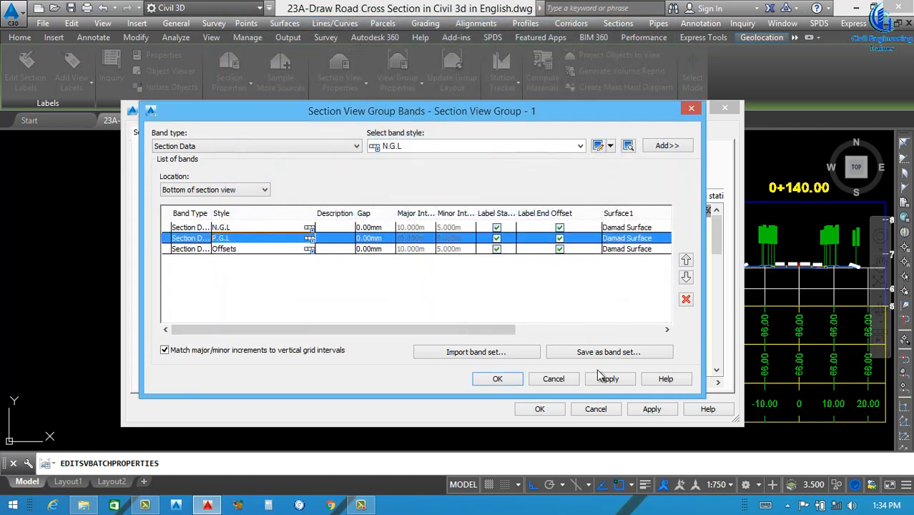
left_click(610, 379)
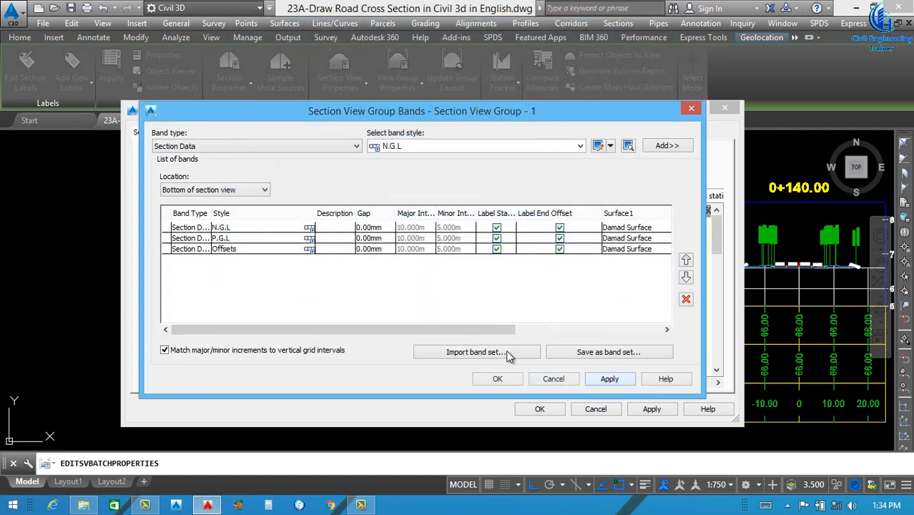
Edit the Offsets band style's layout, setting the text box width to 28 mm and the offset from band to 3 mm
left_click(309, 249)
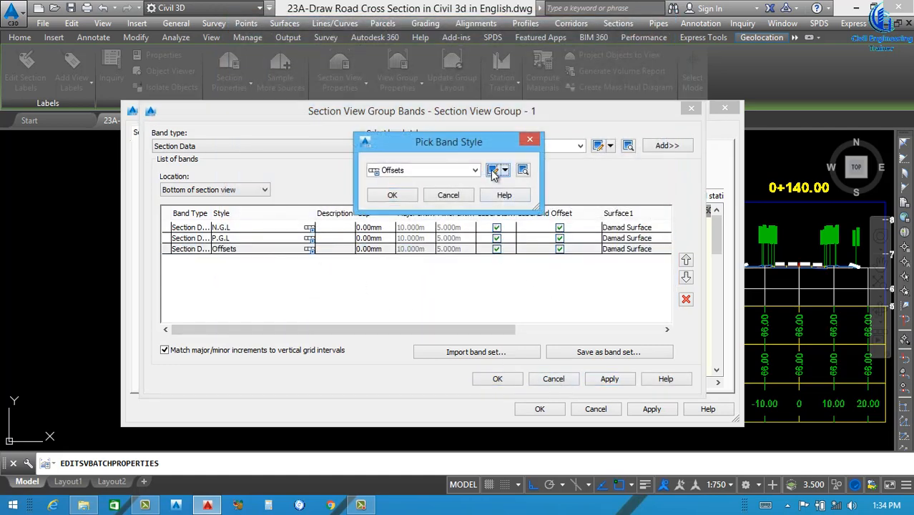
left_click(493, 172)
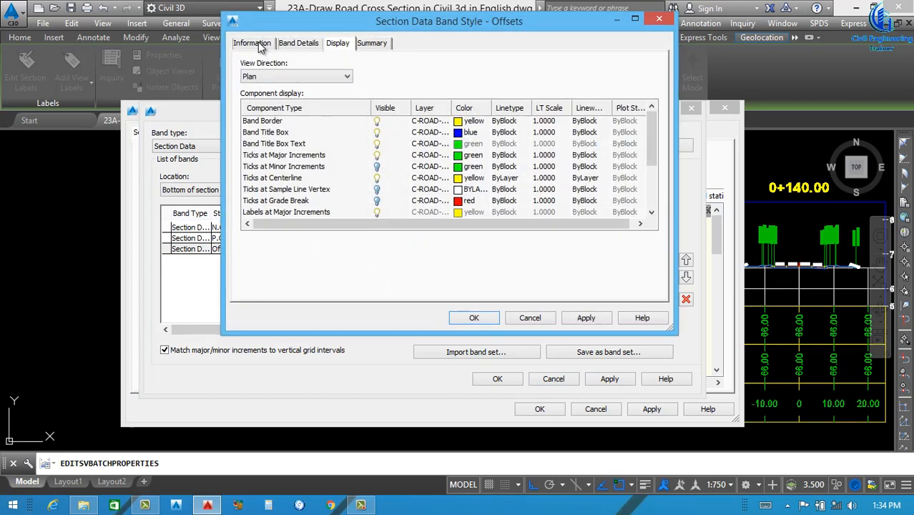
left_click(257, 44)
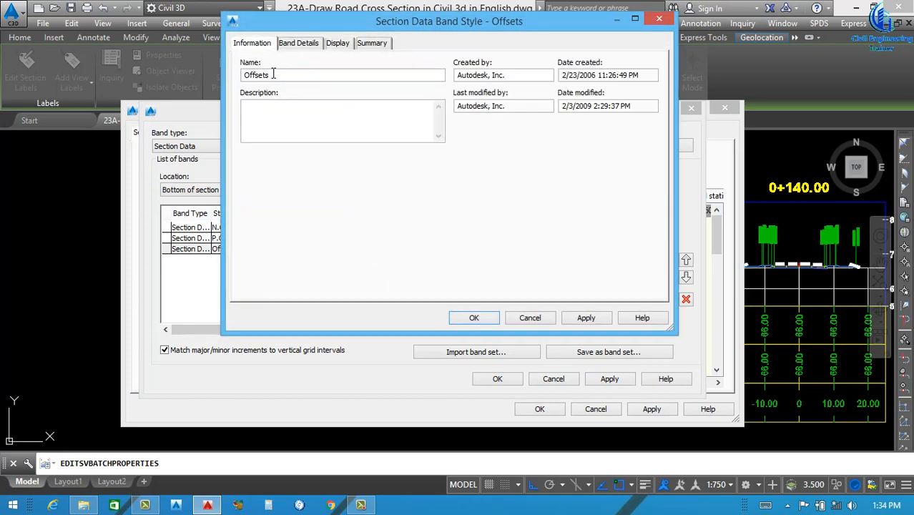
left_click_drag(272, 74, 243, 75)
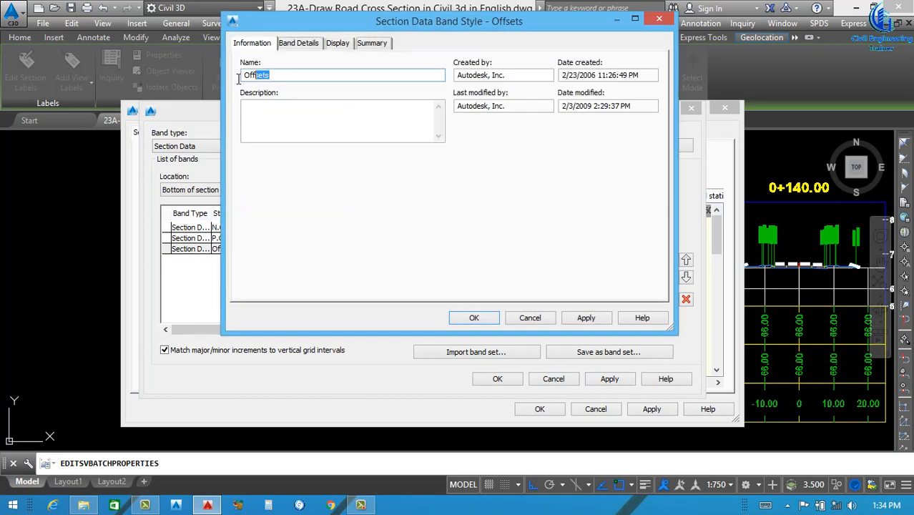
left_click(298, 45)
left_click_drag(383, 149, 318, 171)
type("28")
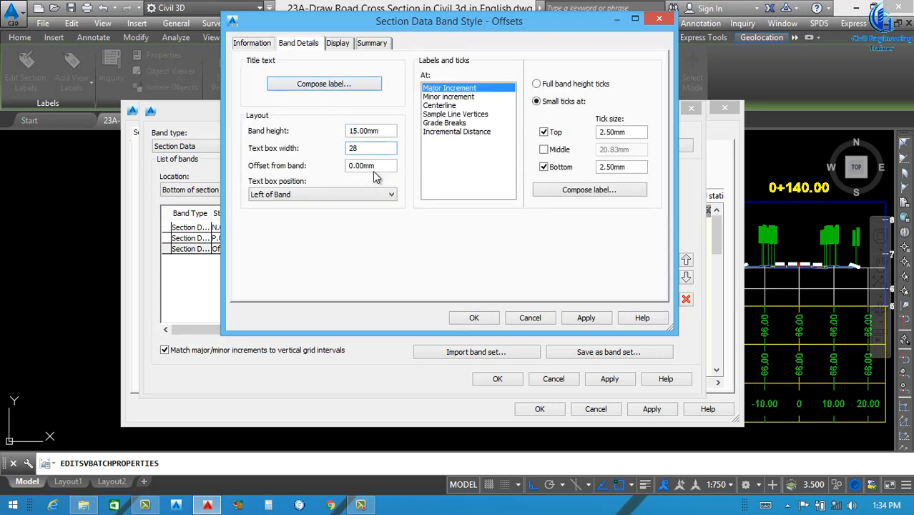
left_click_drag(378, 168, 316, 186)
type("3")
In the Offsets band's title label, name the text component Offsets and set its anchor point to Middle Left
left_click(315, 79)
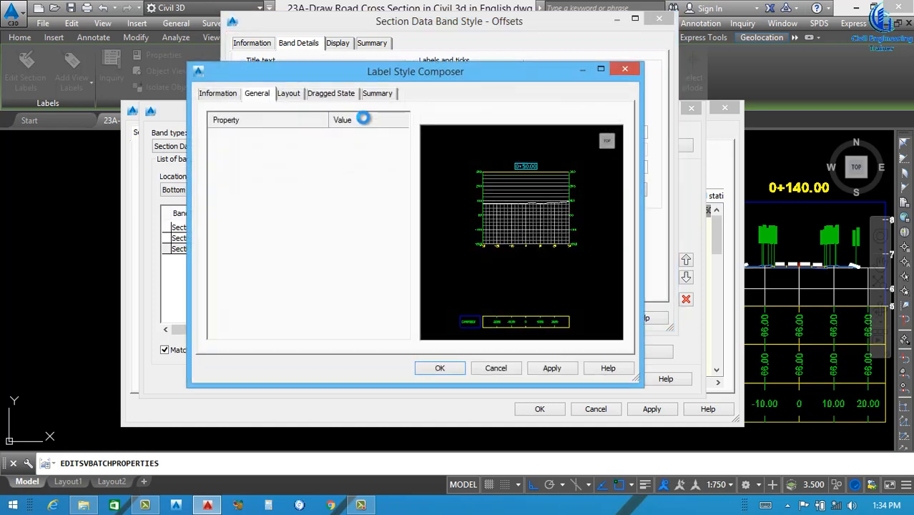
left_click(368, 171)
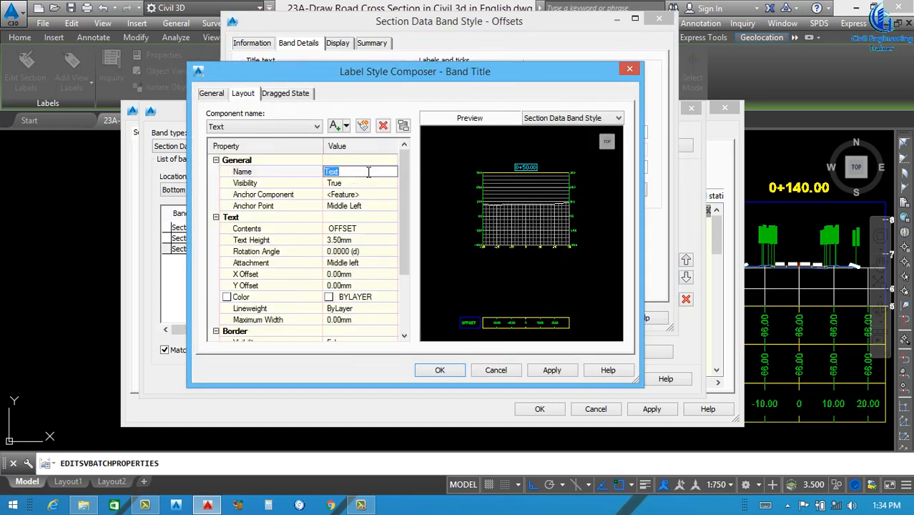
type("Offsets")
left_click(382, 206)
left_click(382, 205)
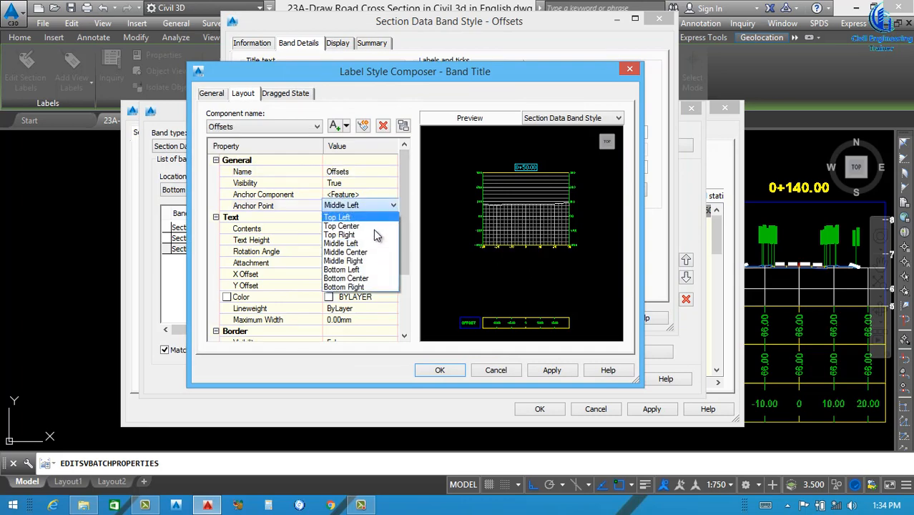
left_click(373, 243)
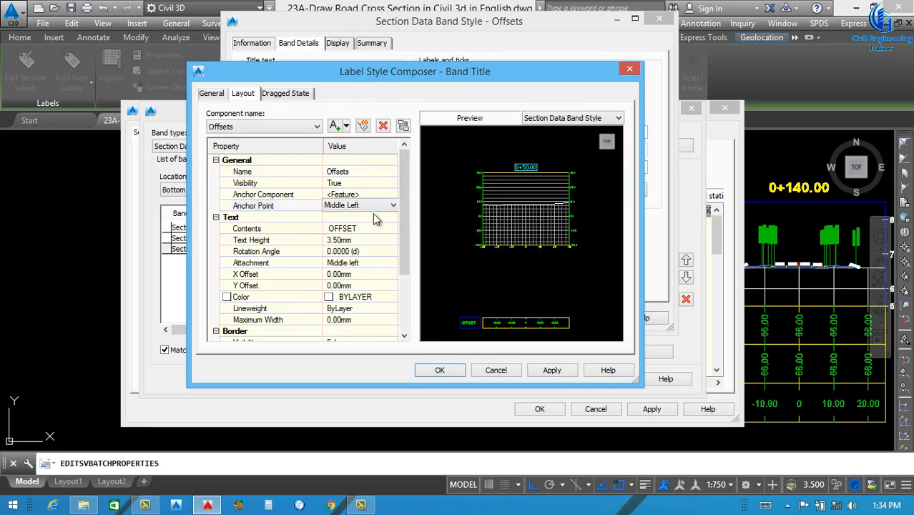
Set the Offsets title component's anchor point to Middle Center and format its OFFSET text as white, bold and center-justified
left_click(376, 206)
left_click(359, 249)
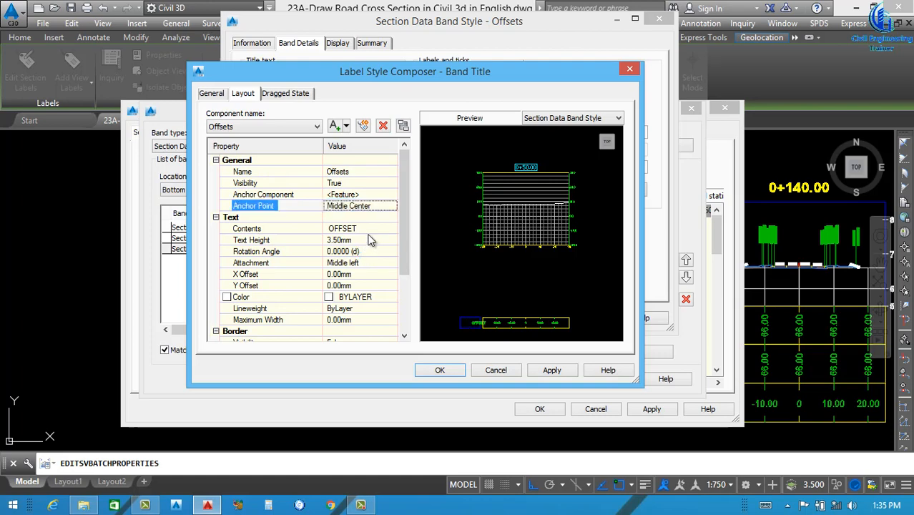
left_click(386, 228)
left_click(394, 228)
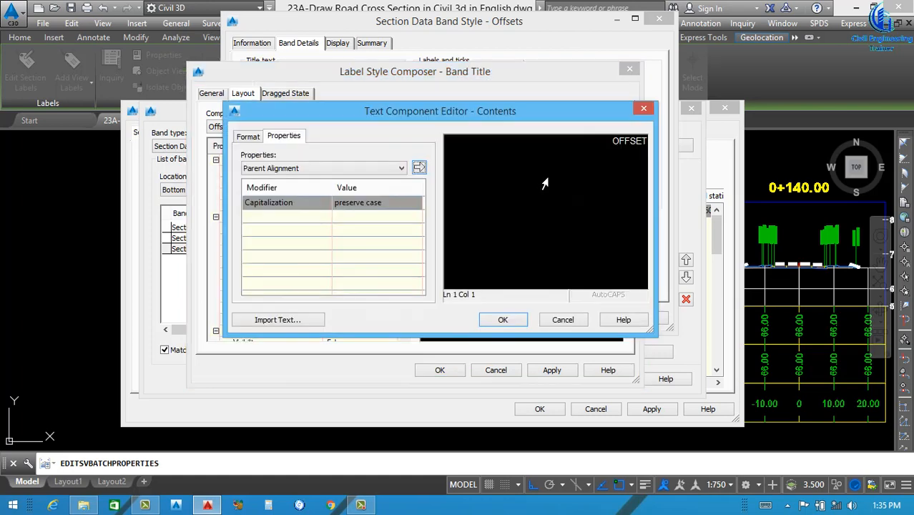
left_click(600, 169)
left_click(247, 138)
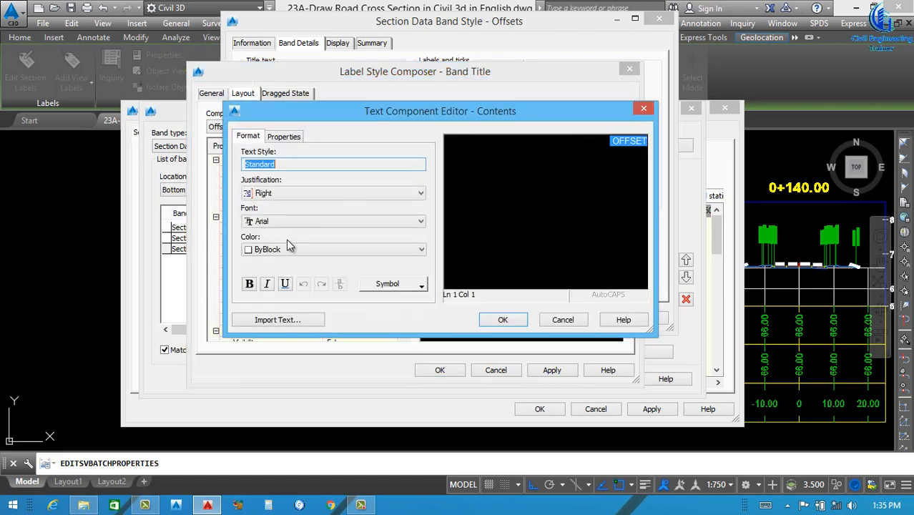
left_click(286, 249)
left_click(261, 327)
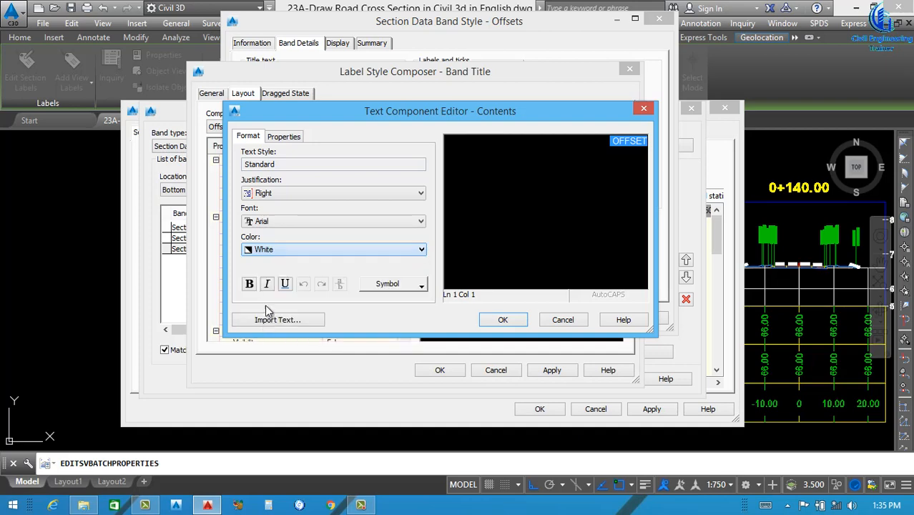
left_click(255, 284)
left_click(305, 193)
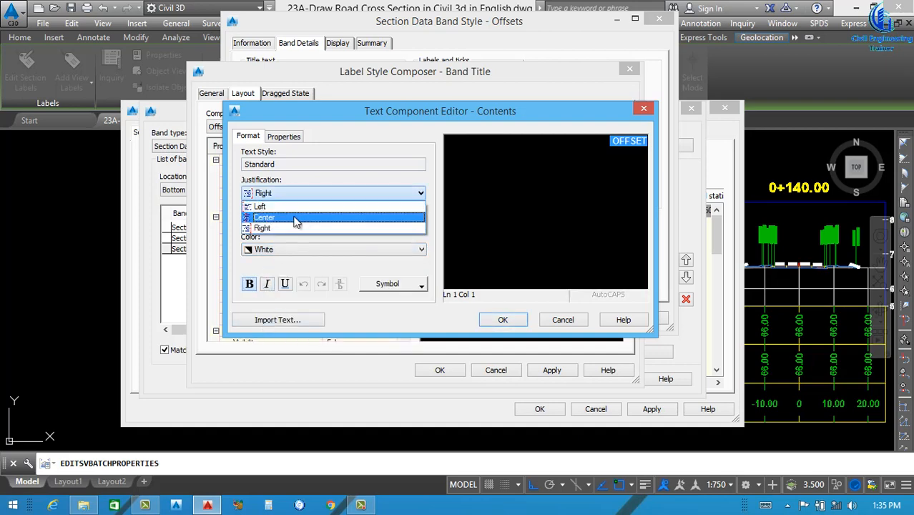
left_click(296, 219)
left_click(500, 319)
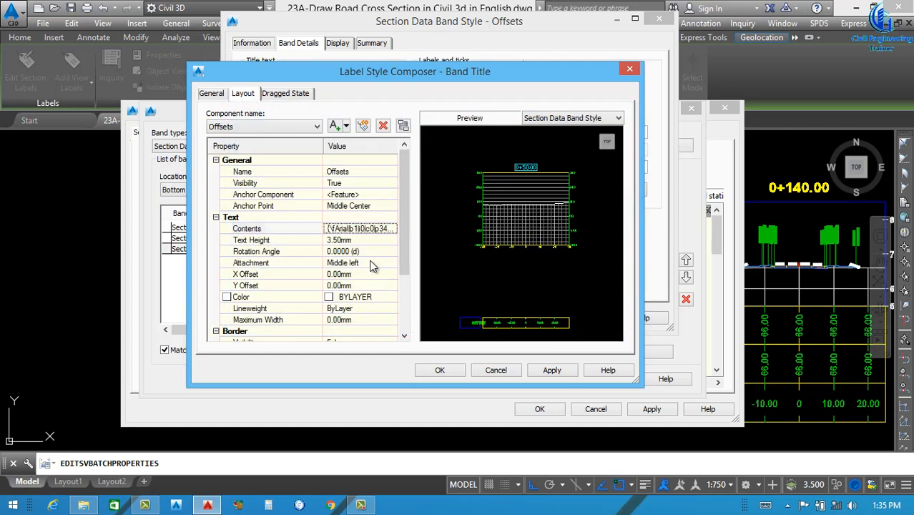
Set the Color property of the Offsets title text component to white
left_click(370, 296)
left_click(394, 297)
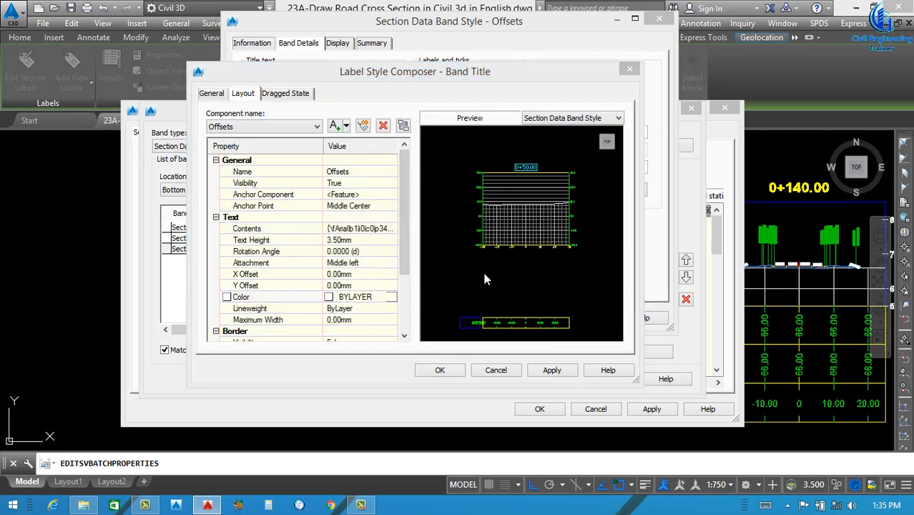
left_click(440, 359)
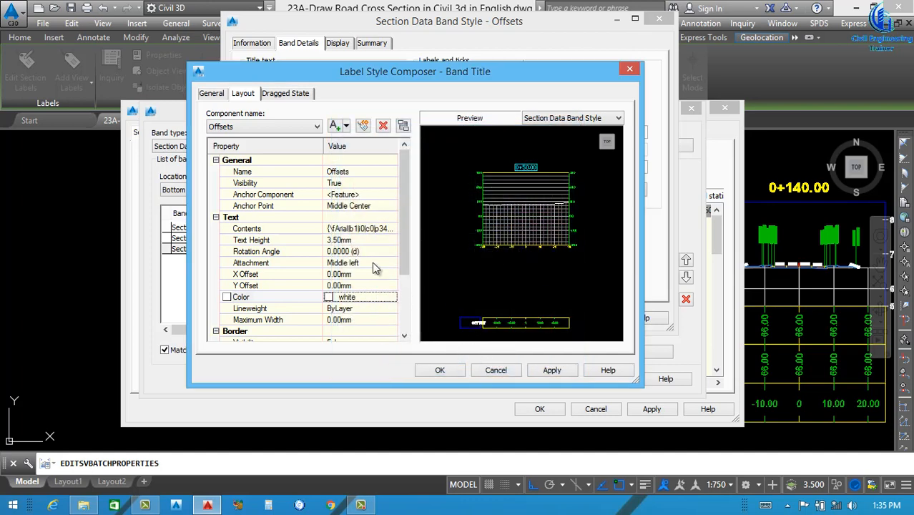
Keep the title text's anchor point at Middle Center, set its attachment to Middle center, and apply and close the title label
left_click(371, 205)
left_click(393, 206)
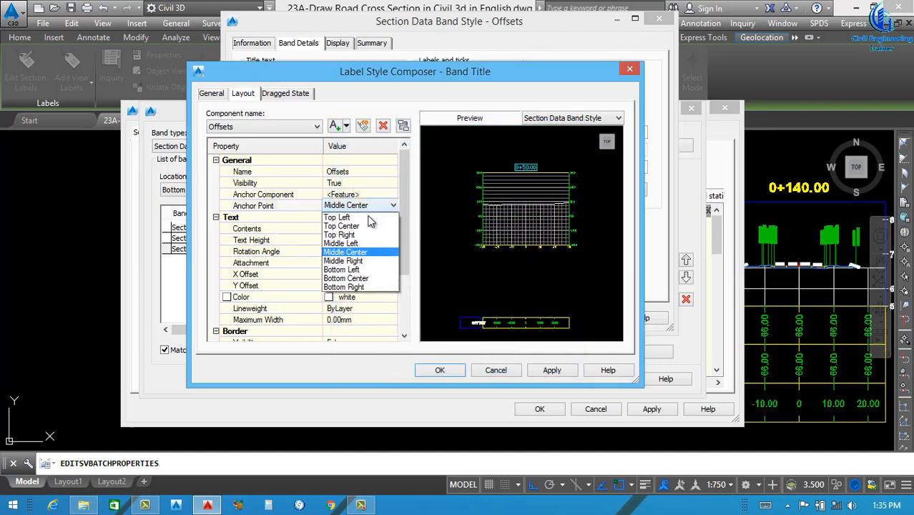
left_click(359, 253)
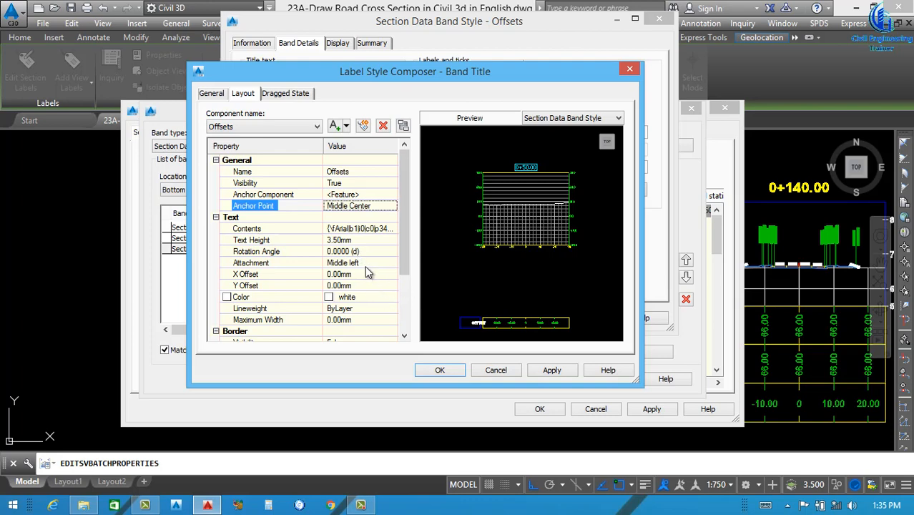
left_click(366, 263)
left_click(393, 263)
left_click(354, 308)
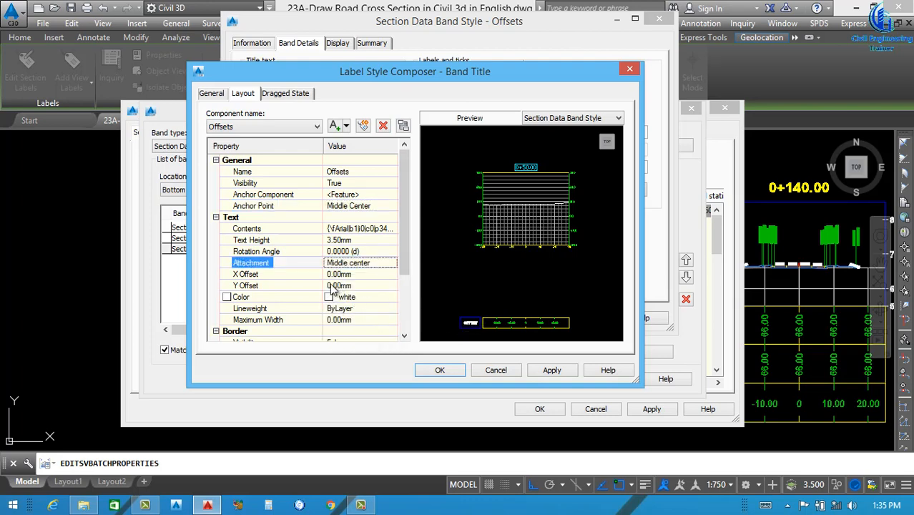
left_click(545, 369)
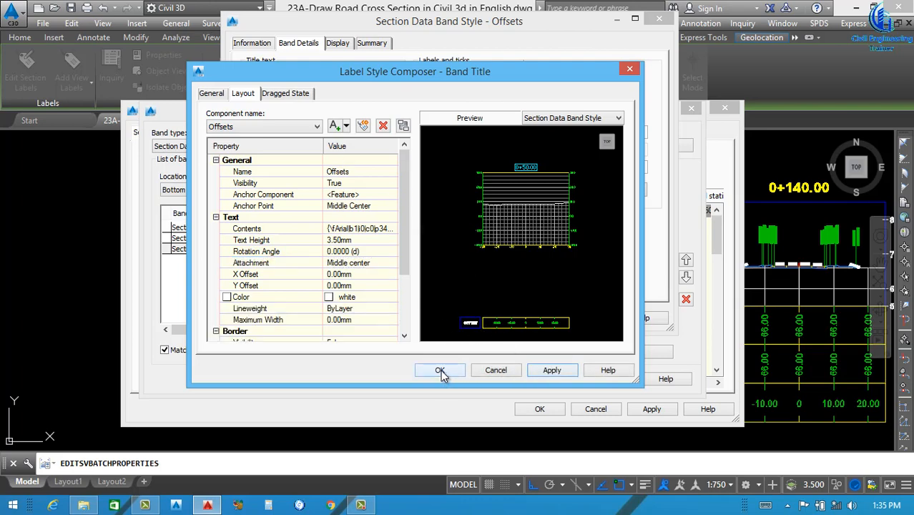
left_click(439, 371)
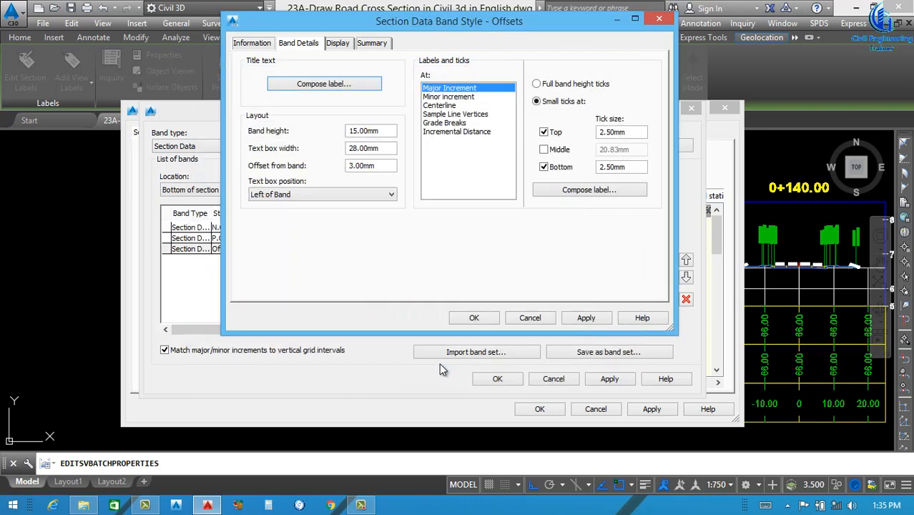
In the Offsets band style's display settings, set the color of Band Border and Band Title Box to white
left_click(339, 45)
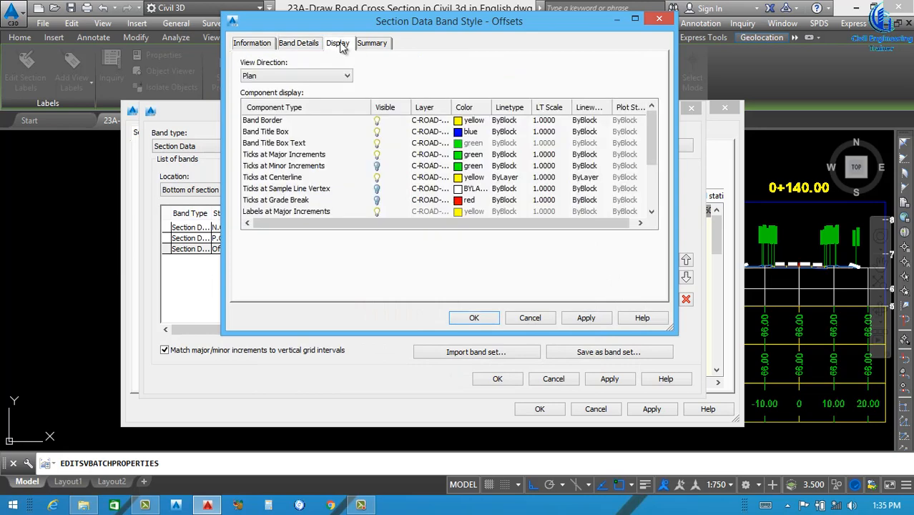
left_click(463, 120)
left_click(464, 120)
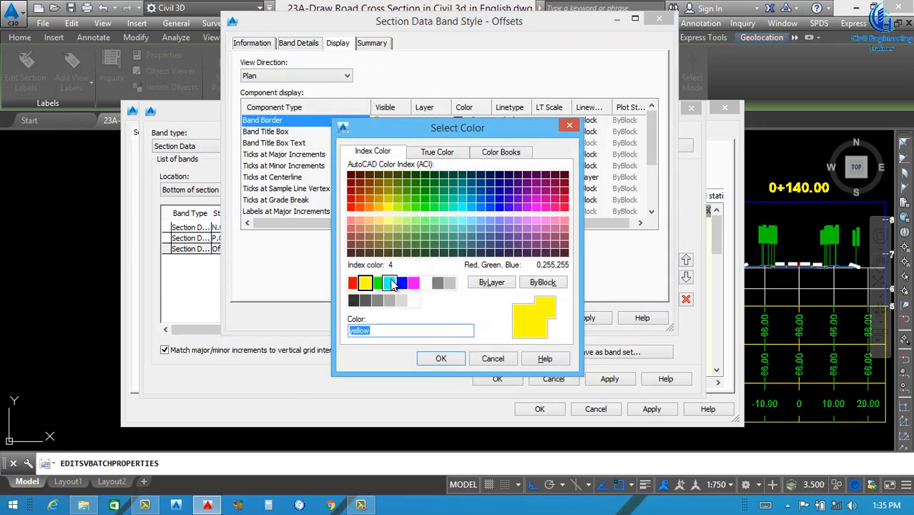
left_click(424, 283)
left_click(441, 358)
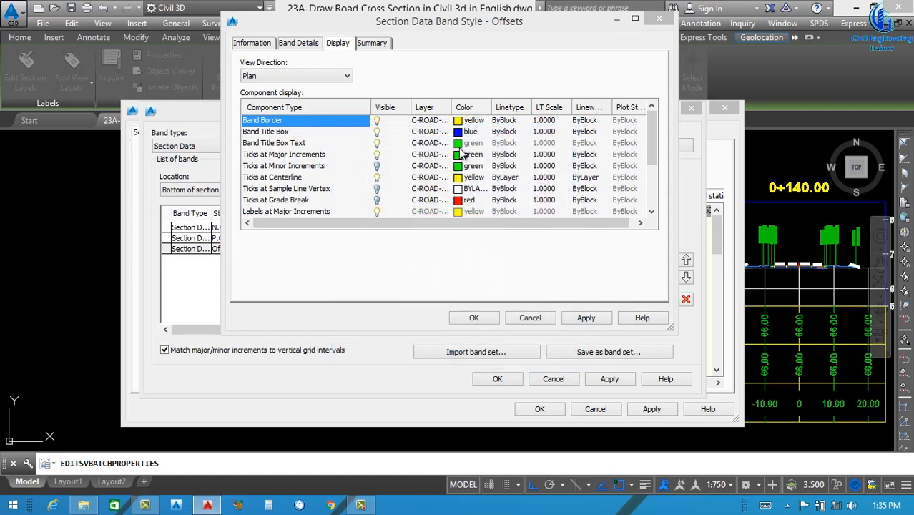
left_click(462, 133)
left_click(459, 134)
left_click(424, 284)
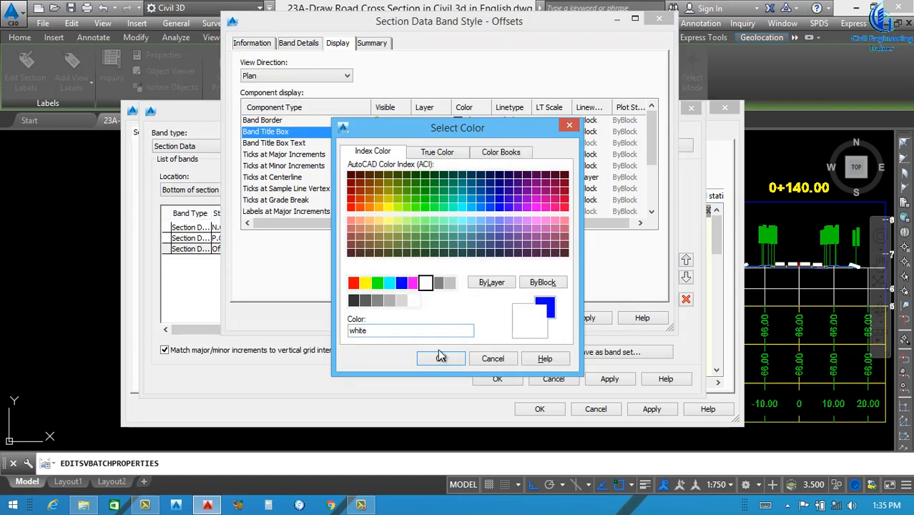
left_click(440, 358)
Set the color of Ticks at Major Increments and Ticks at Centerline to white, and save the Offsets band style
left_click(463, 154)
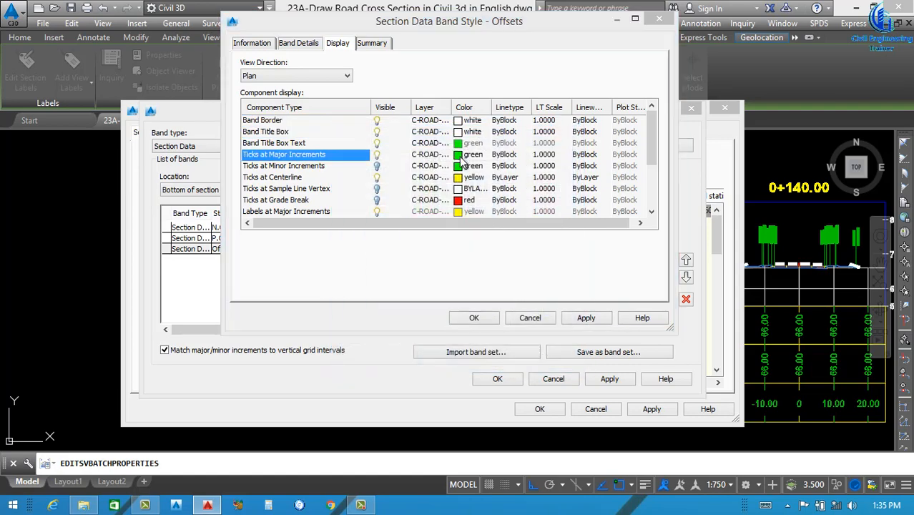
left_click(463, 154)
left_click(425, 283)
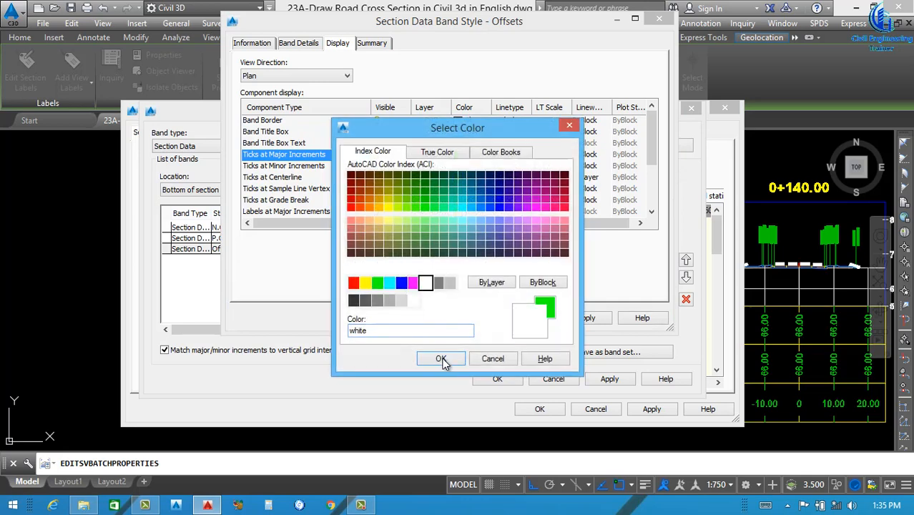
key("Return")
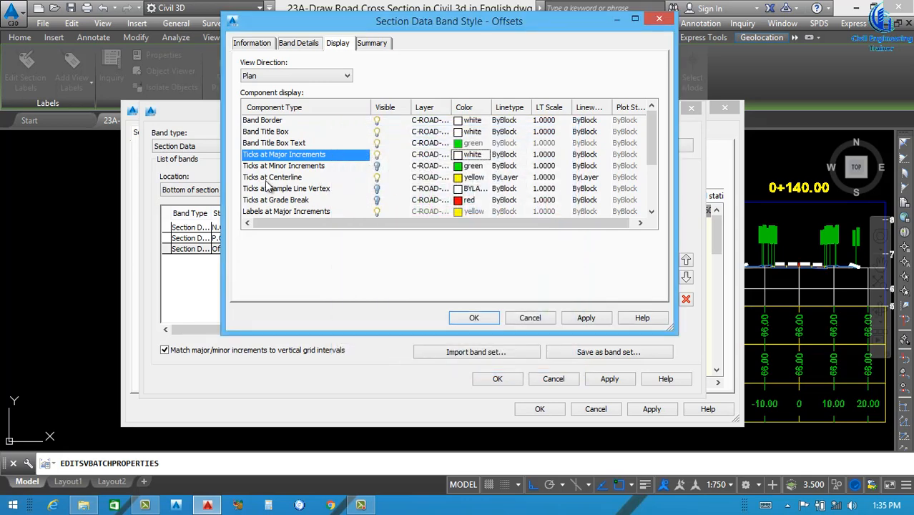
left_click(462, 177)
left_click(461, 177)
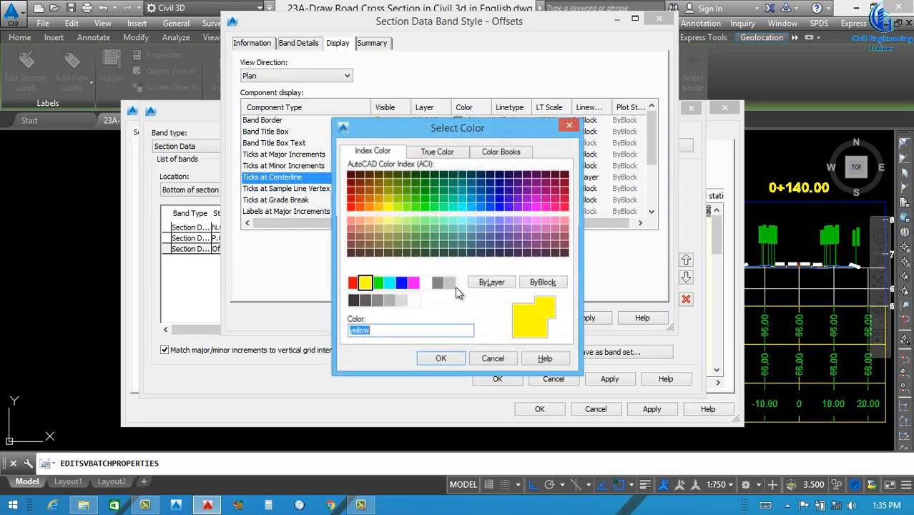
left_click(425, 283)
left_click(442, 358)
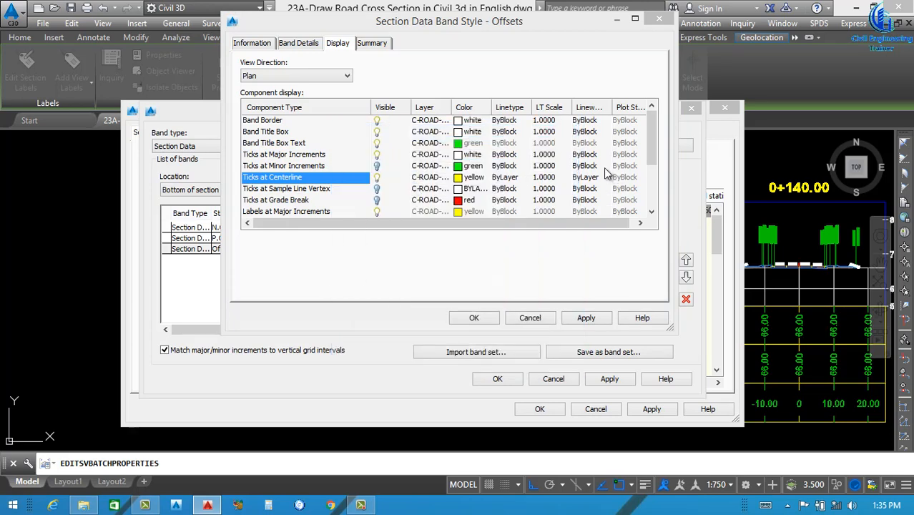
left_click_drag(649, 146, 648, 184)
left_click(586, 317)
left_click(473, 317)
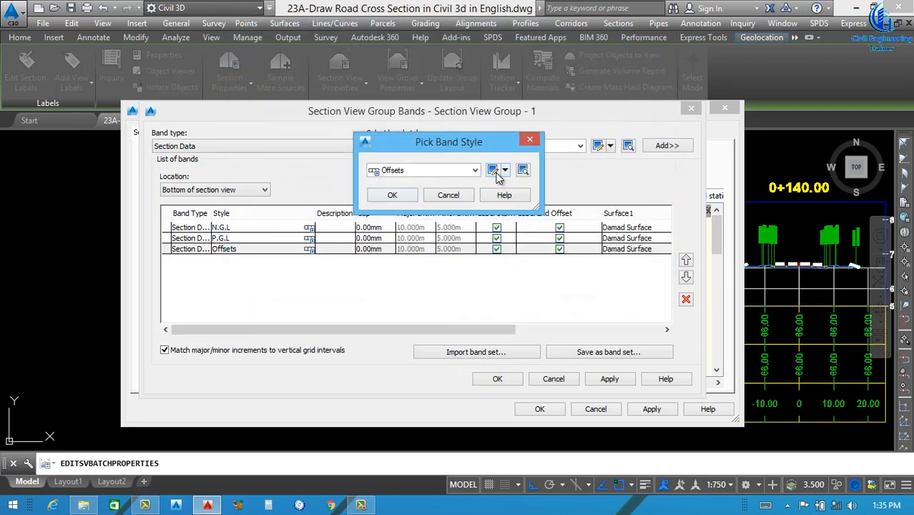
Reopen the Offsets style and update the Distance from Centerline property in its Major Increment label contents with precision 1
left_click(496, 174)
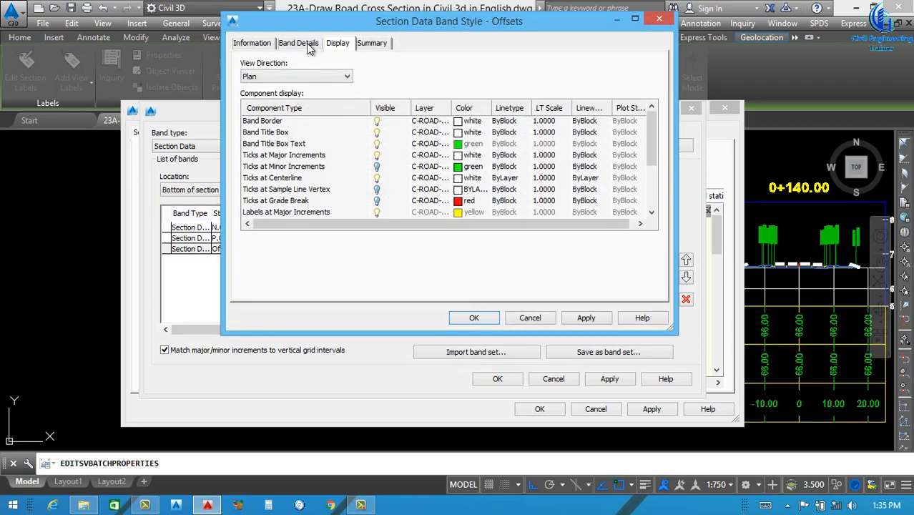
left_click(313, 44)
left_click(579, 190)
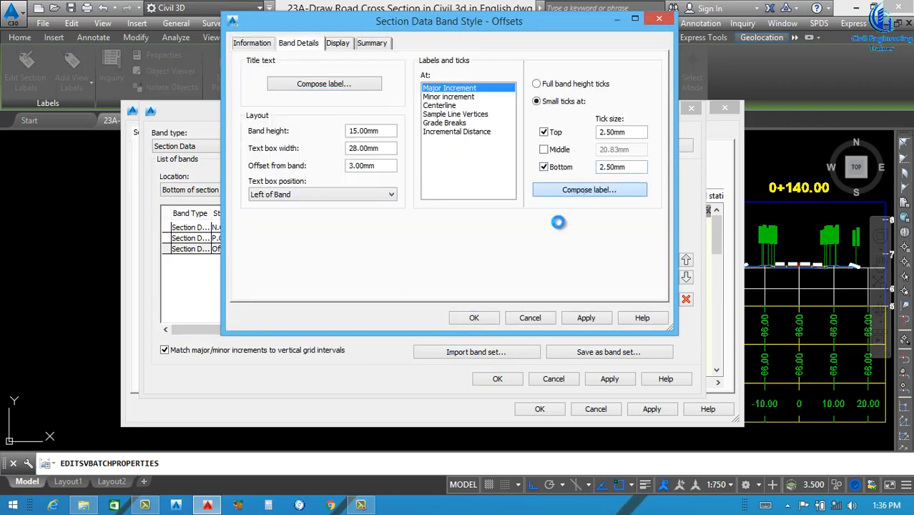
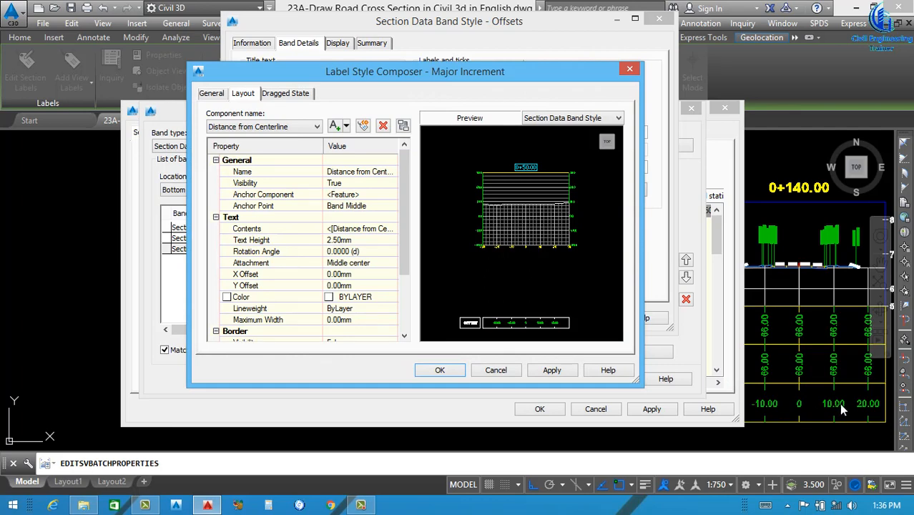
left_click(390, 232)
left_click(395, 229)
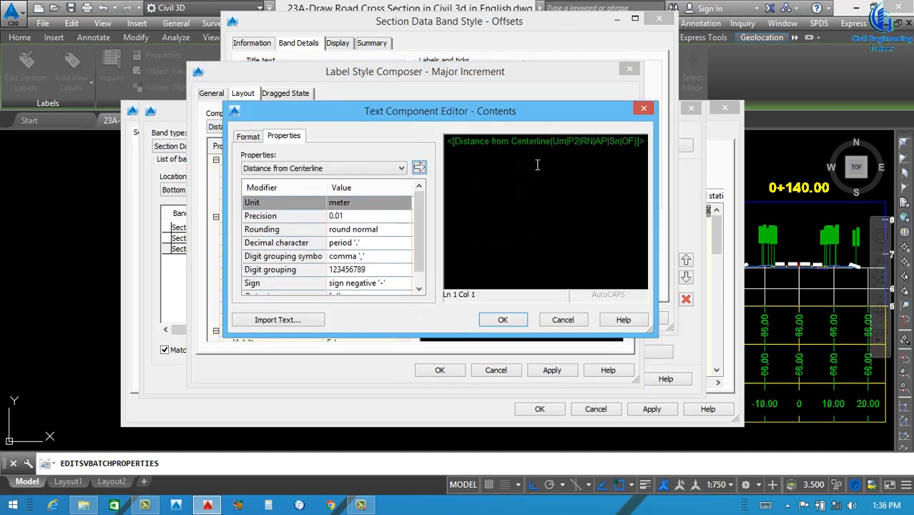
left_click(528, 148)
left_click(334, 175)
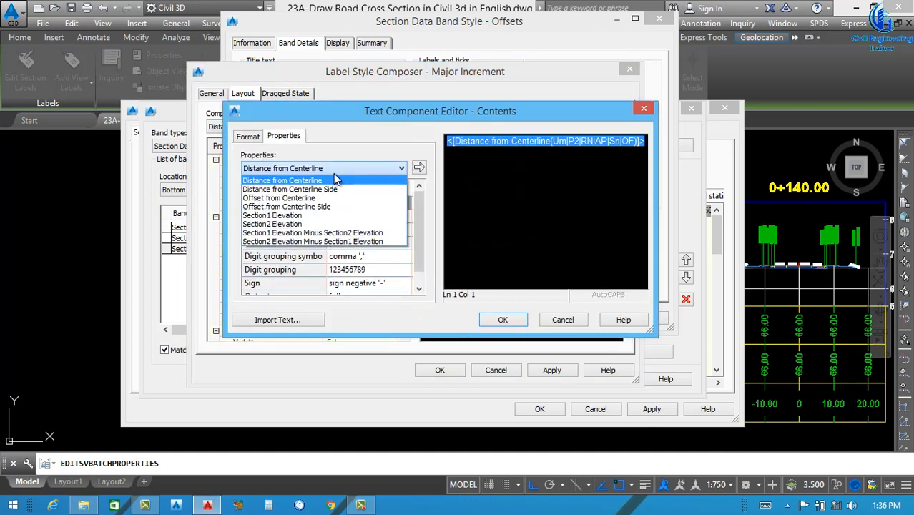
left_click(334, 178)
left_click(351, 218)
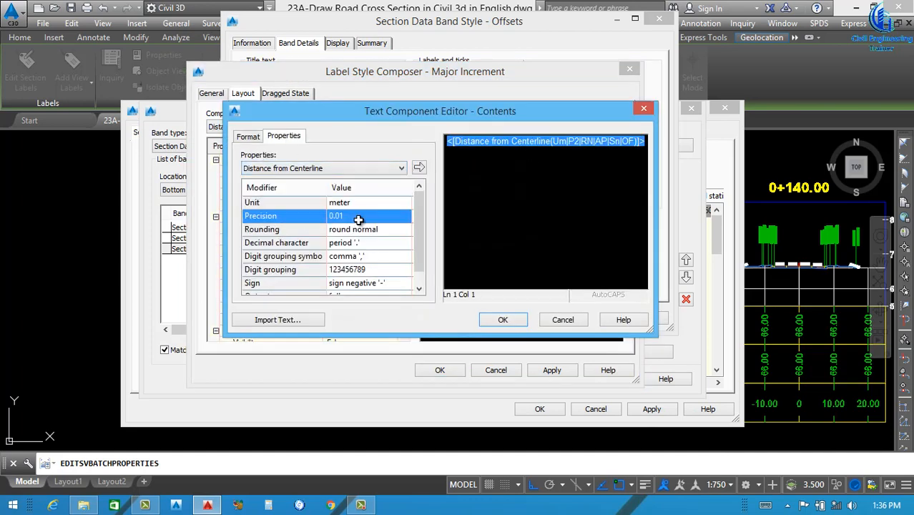
left_click(354, 216)
left_click(354, 216)
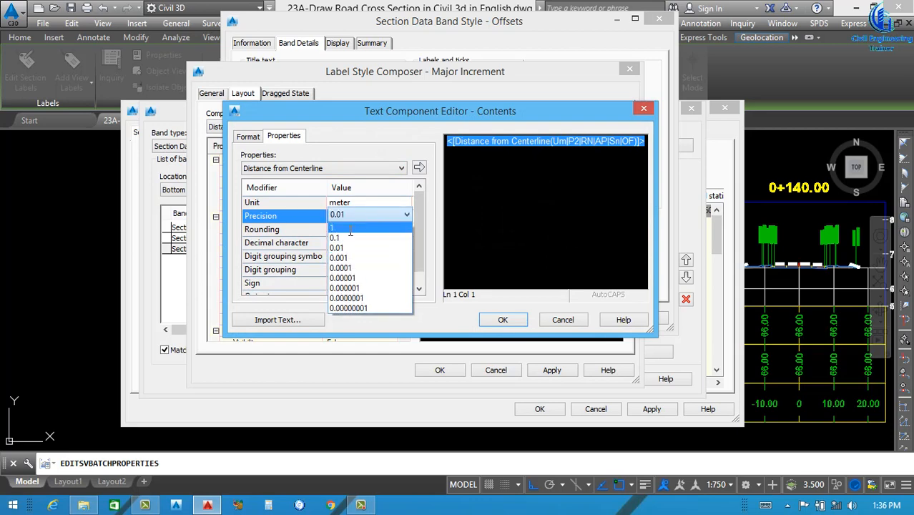
left_click(350, 228)
left_click(420, 168)
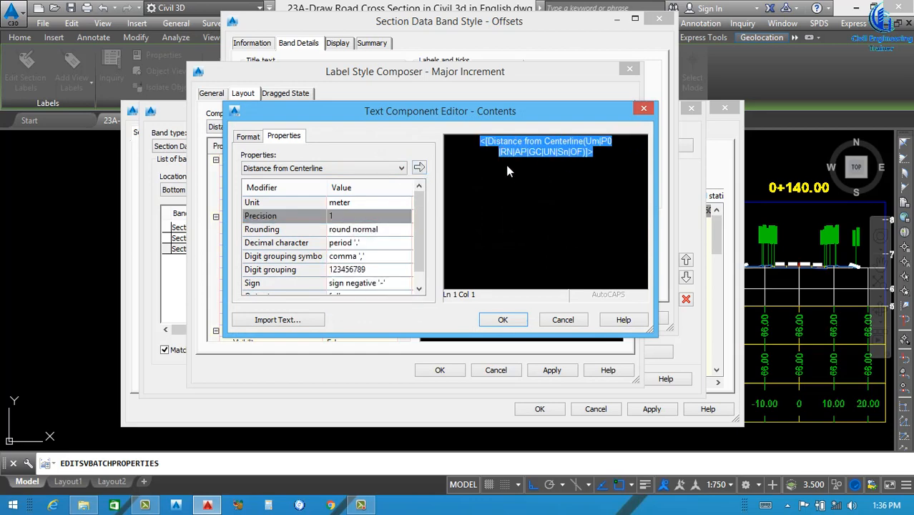
Format the Major Increment label's Distance from Centerline text as white and bold, and accept the contents
left_click(249, 137)
left_click(301, 250)
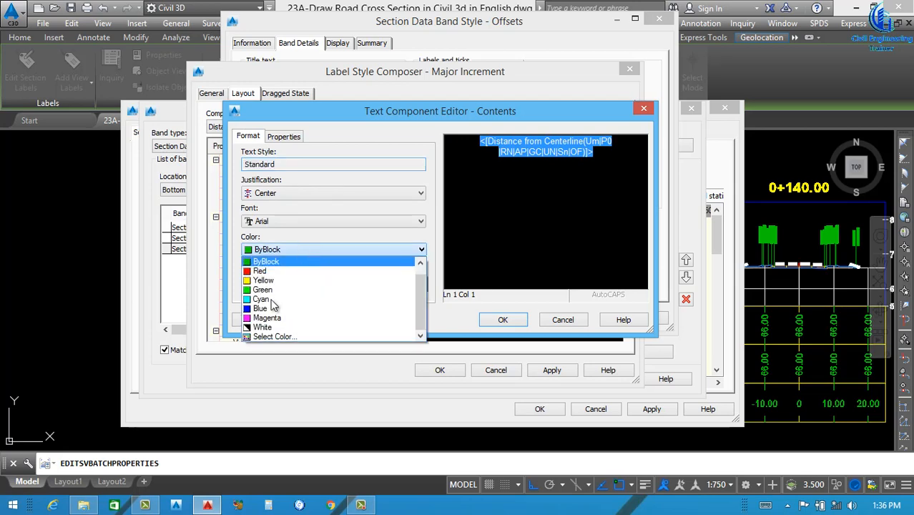
key("Escape")
left_click(248, 284)
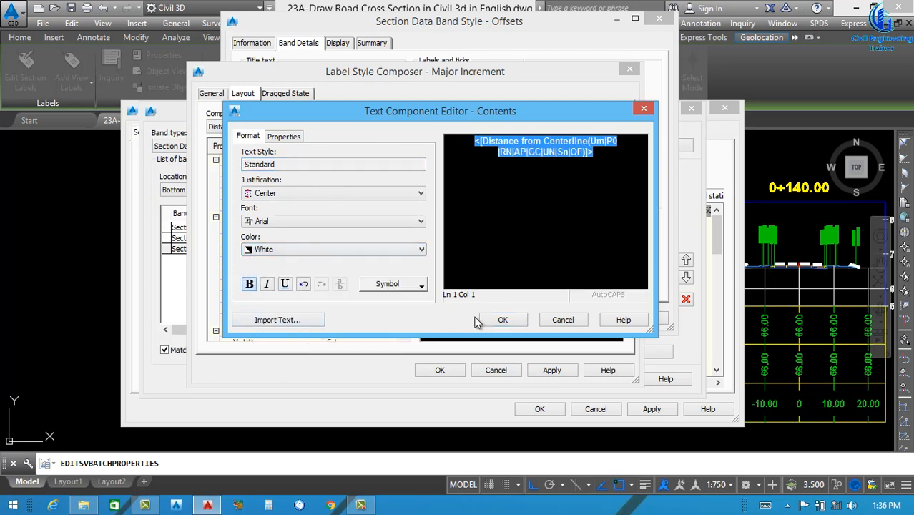
left_click(503, 320)
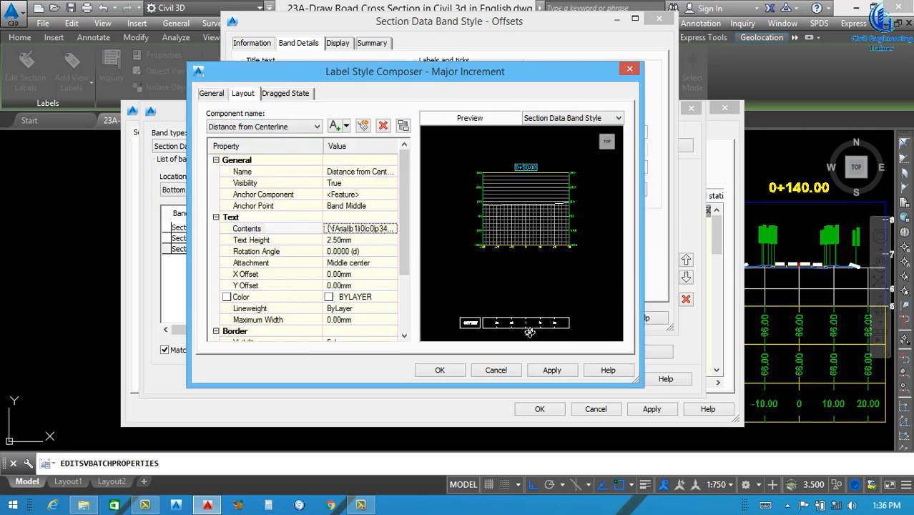
Set the color of the Distance from Centerline component in the Major Increment label to white and accept the label style
left_click(385, 298)
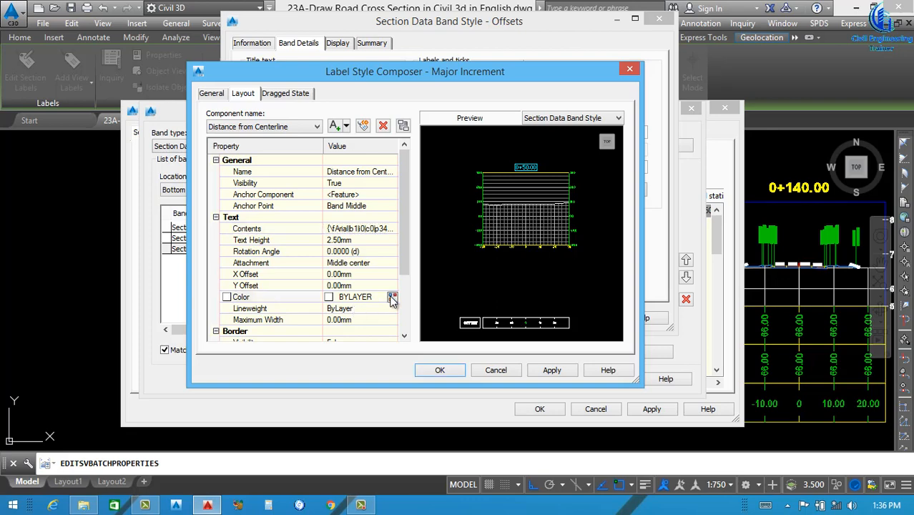
left_click(394, 297)
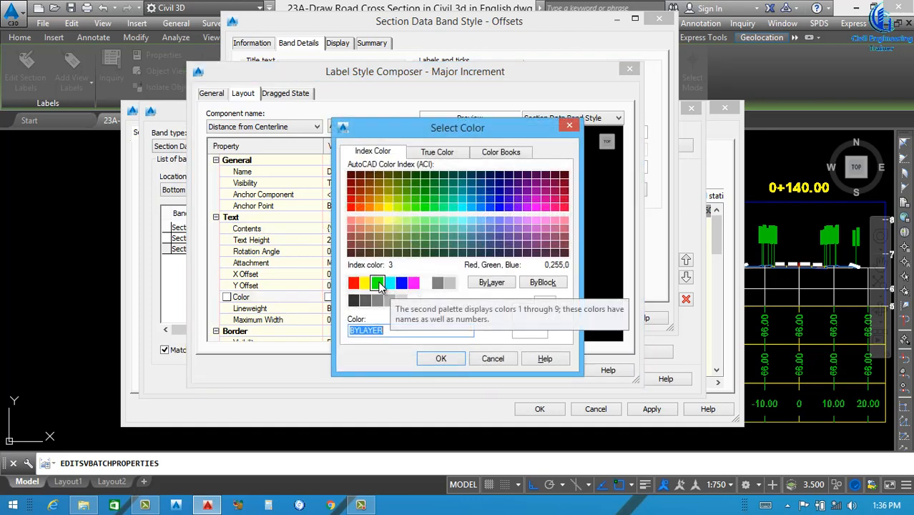
left_click(425, 283)
left_click(441, 359)
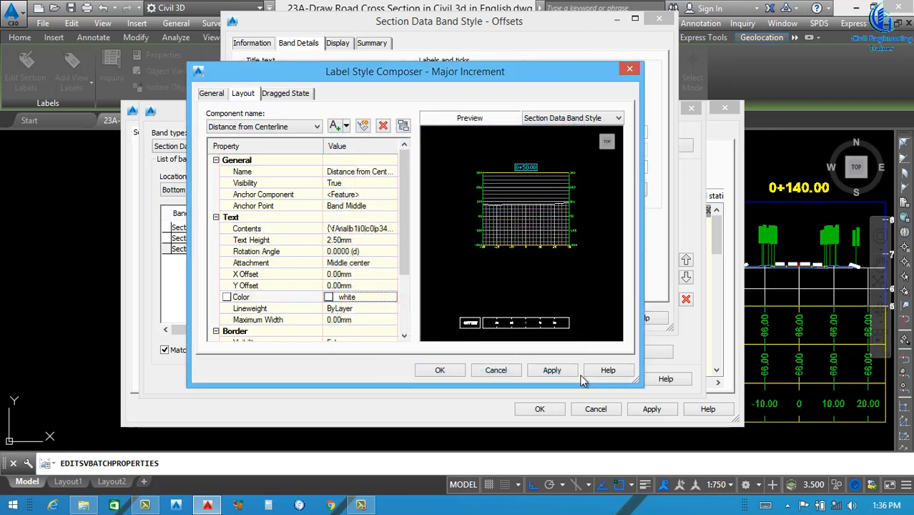
left_click(549, 370)
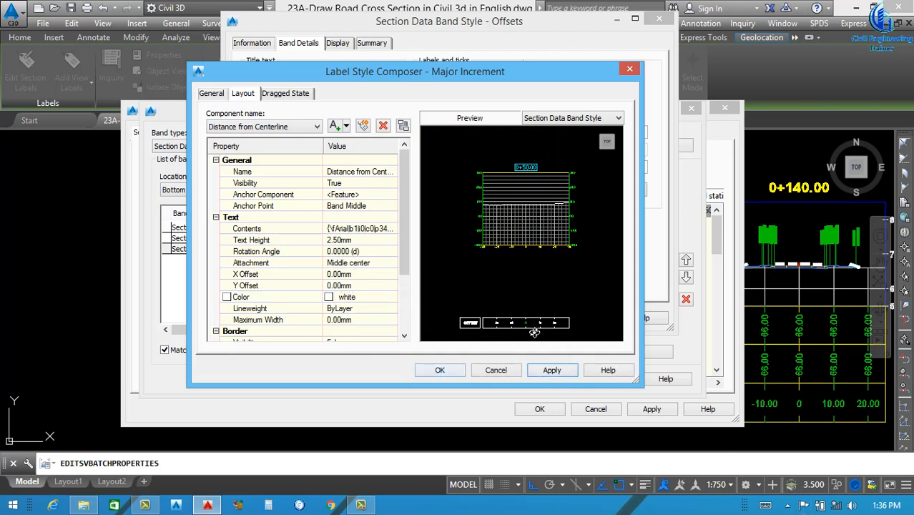
left_click(301, 127)
left_click(304, 136)
left_click(441, 369)
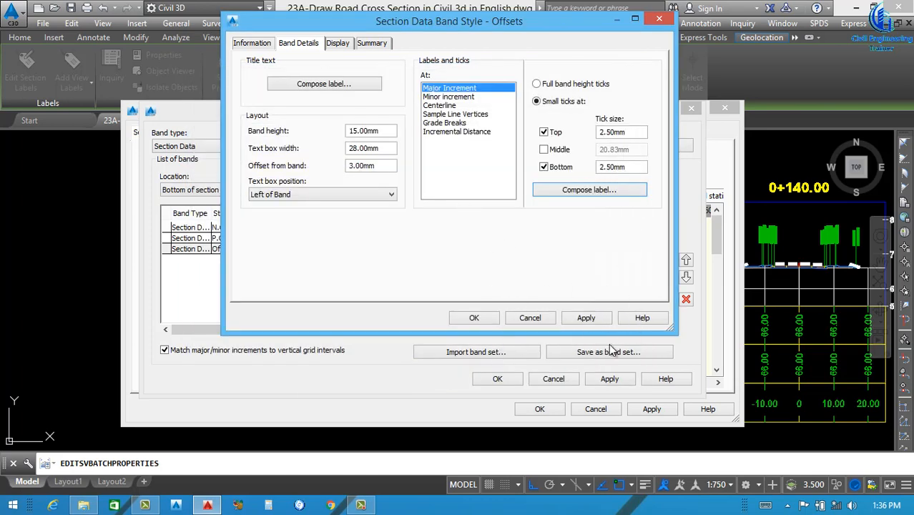
Save the Offsets band style and apply the band changes to the whole section view group, closing its properties
left_click(584, 317)
left_click(474, 318)
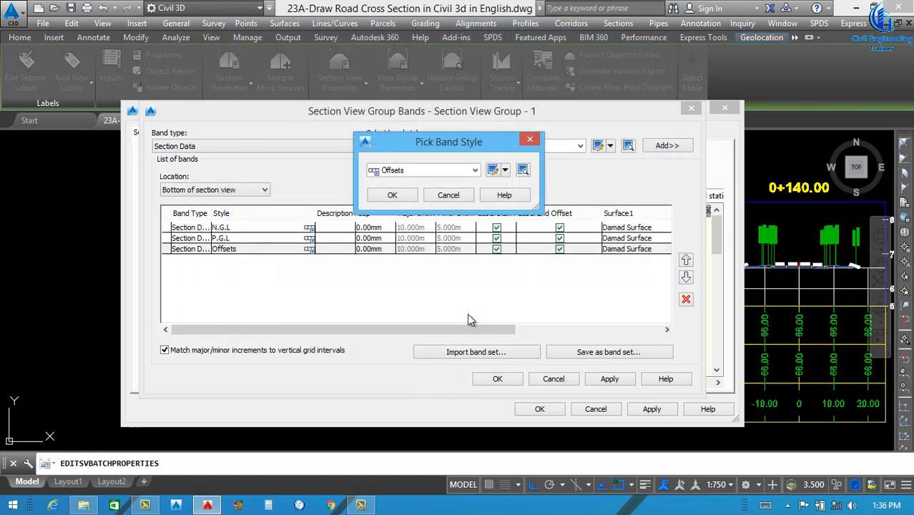
left_click(392, 195)
left_click(607, 379)
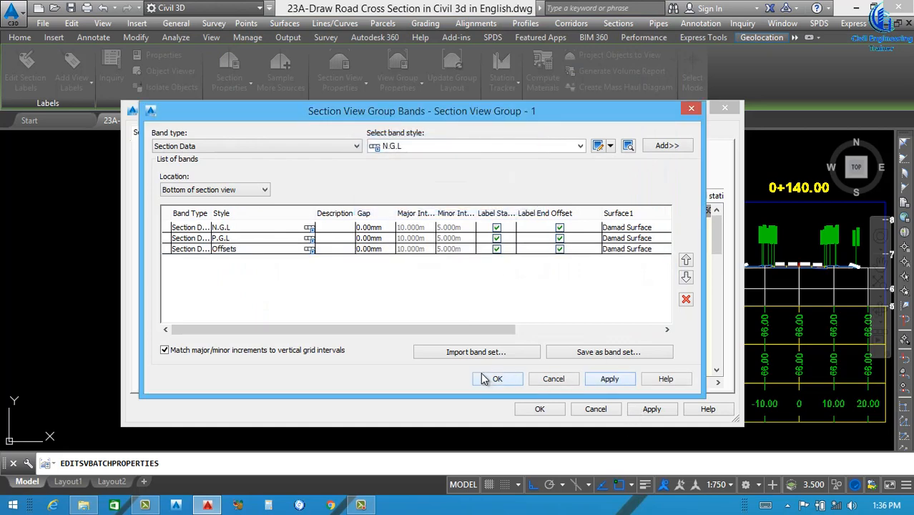
left_click(497, 379)
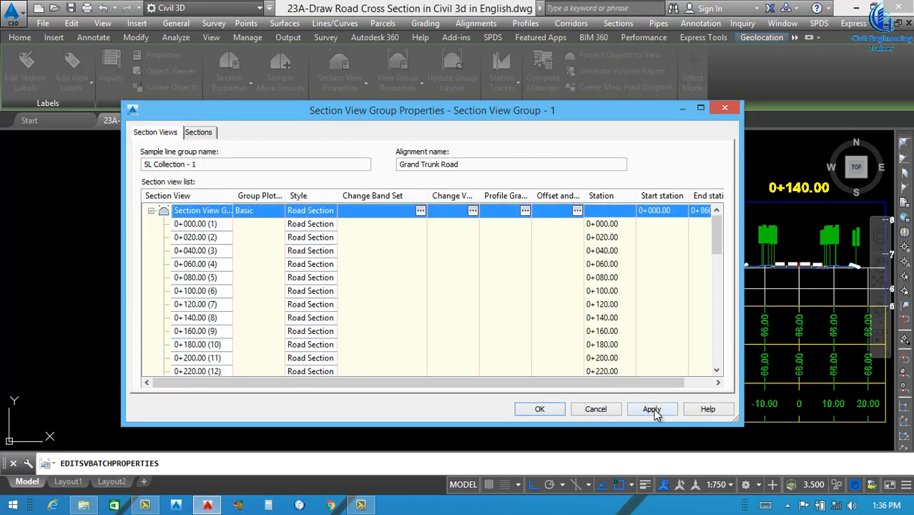
left_click(652, 409)
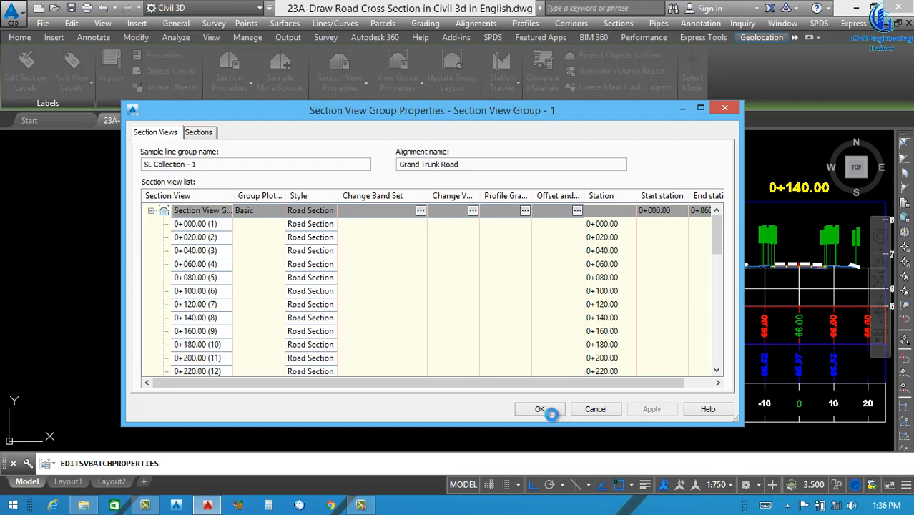
left_click(538, 408)
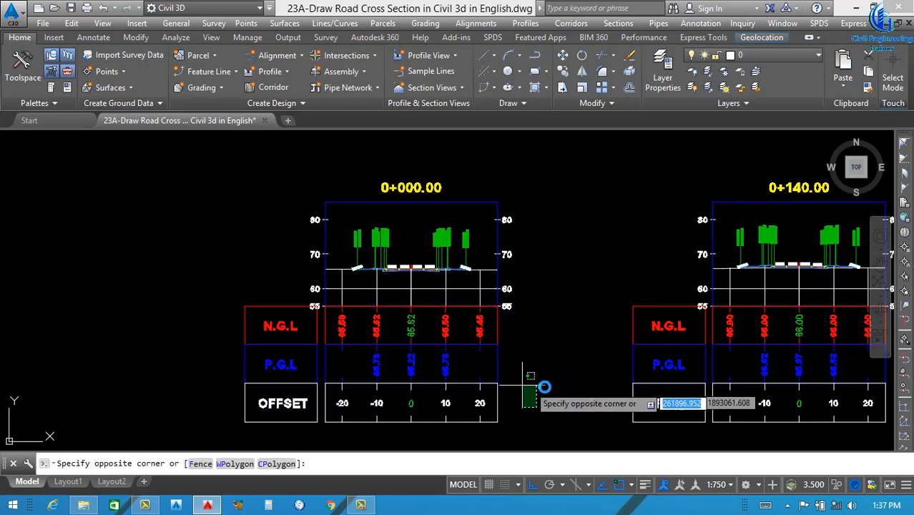
Open the section view style of the 0+000.00 cross section for editing
left_click(562, 381)
left_click(378, 408)
scroll(377, 408, "up", 2)
right_click(333, 367)
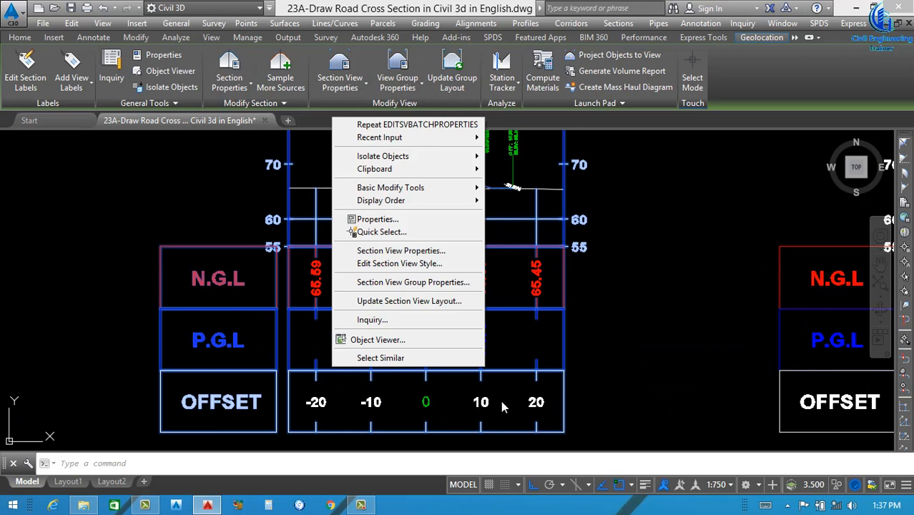
left_click(401, 265)
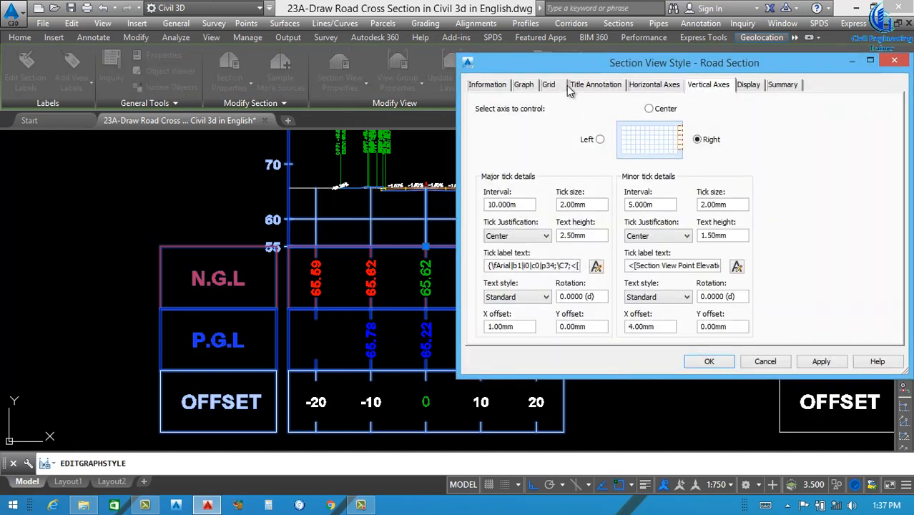
Set the major tick interval of the bottom horizontal axis to 5 m in the Road Section style and save the style
left_click(570, 85)
left_click(552, 85)
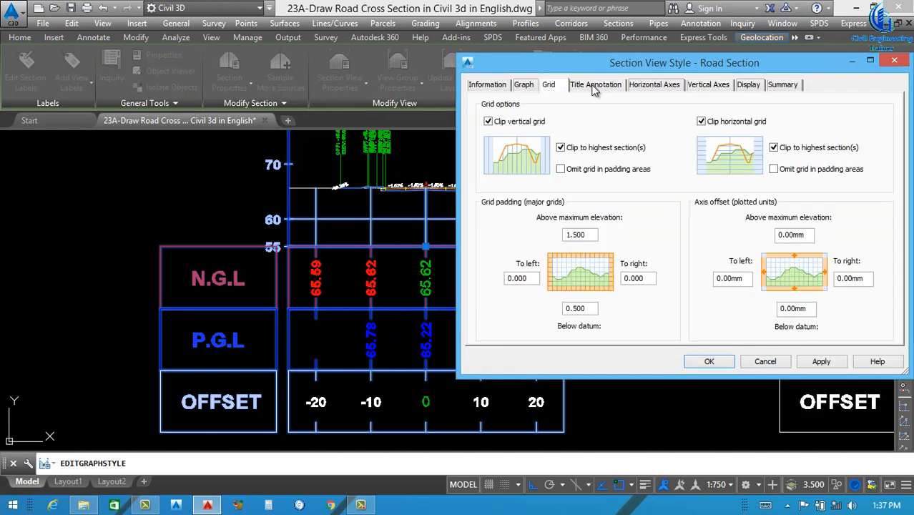
left_click(596, 85)
left_click(658, 85)
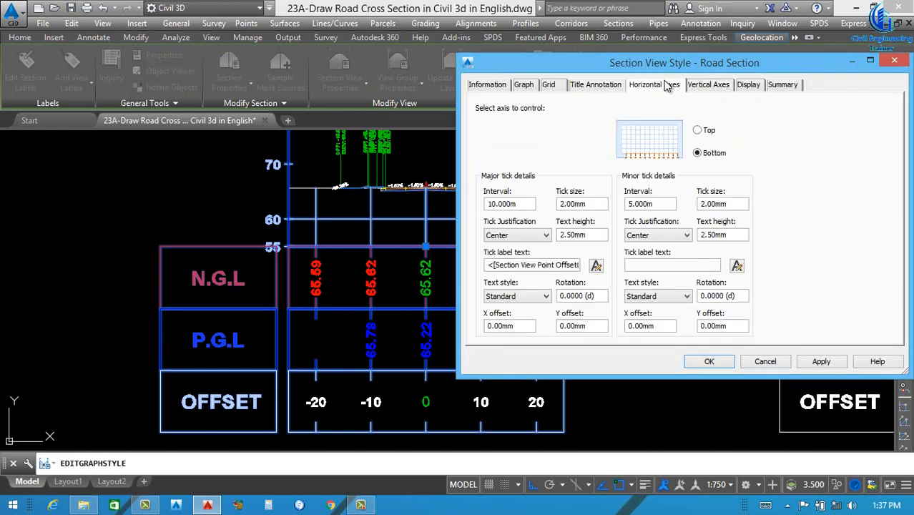
left_click_drag(664, 62, 506, 60)
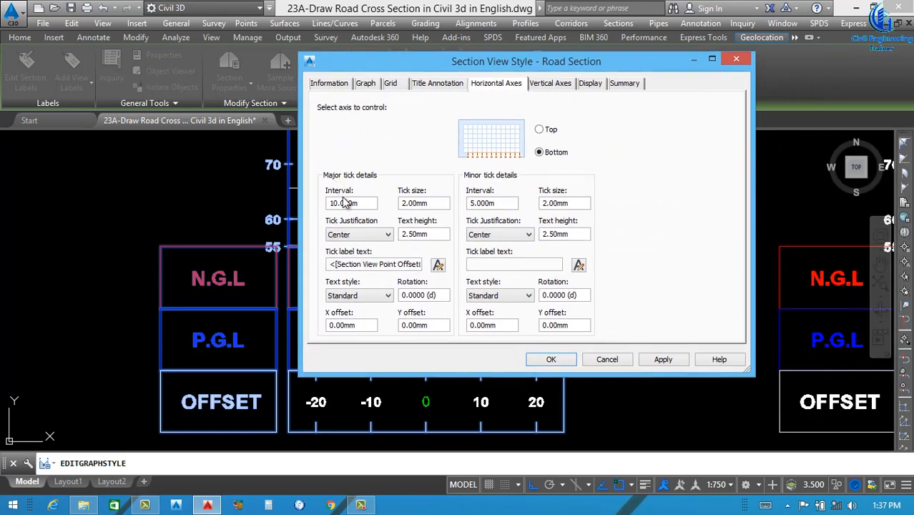
left_click_drag(367, 206, 308, 218)
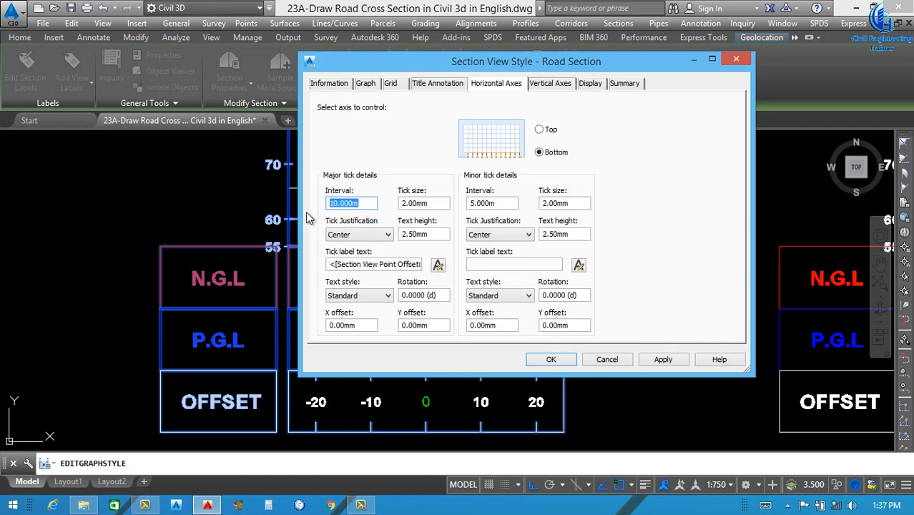
type("5")
left_click(655, 360)
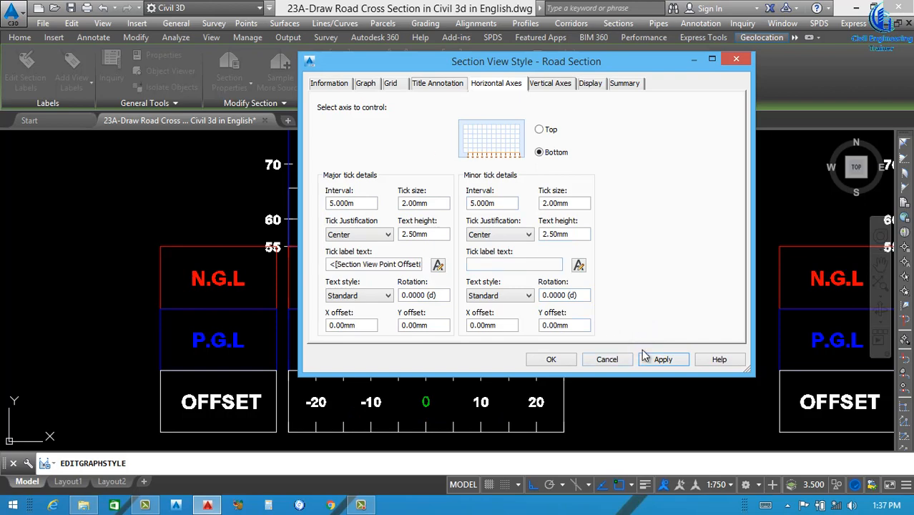
left_click(551, 359)
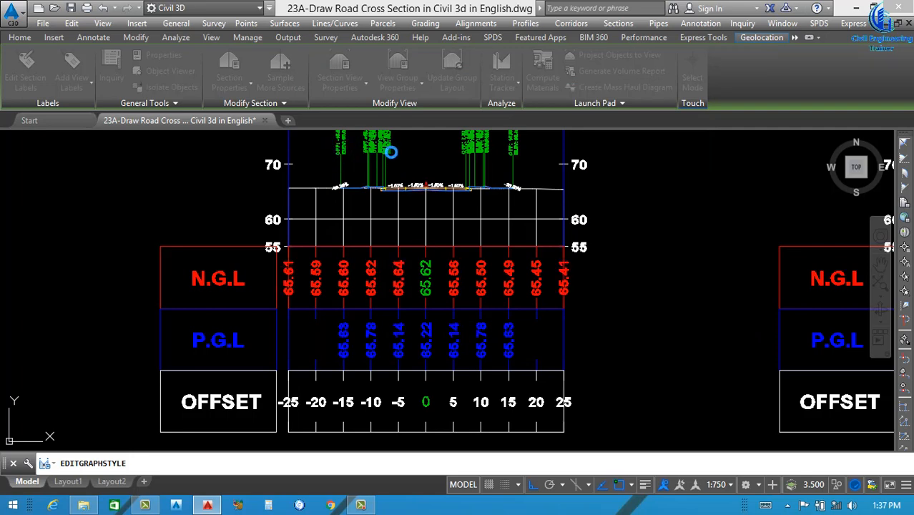
middle_click_drag(399, 238, 401, 309)
scroll(401, 284, "down", 3)
scroll(402, 247, "up", 7)
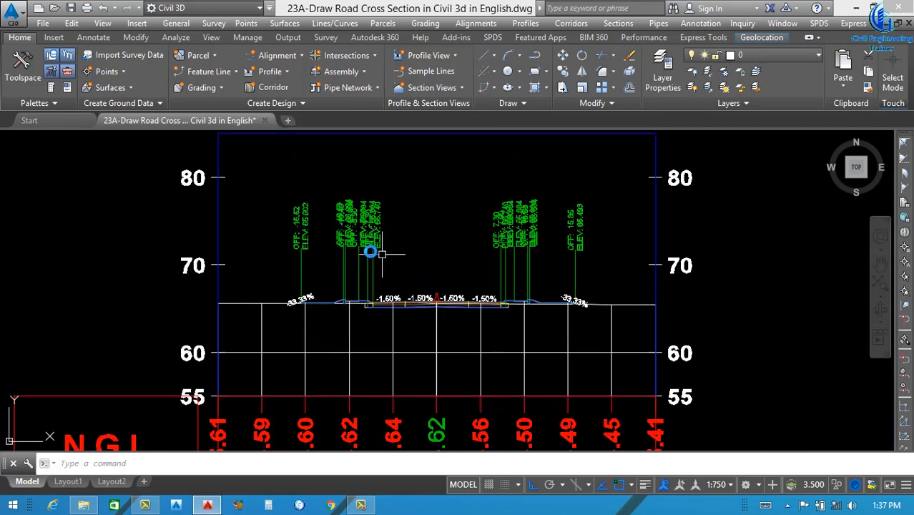
left_click(365, 256)
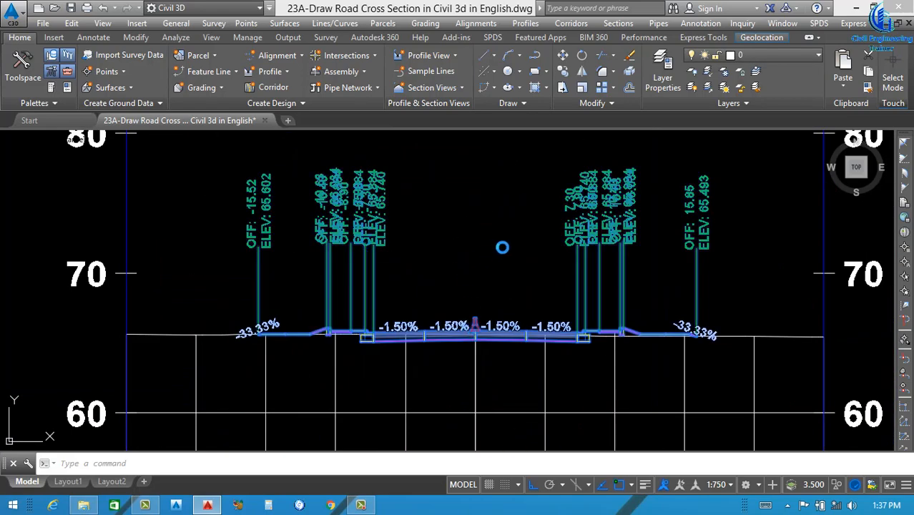
right_click(394, 287)
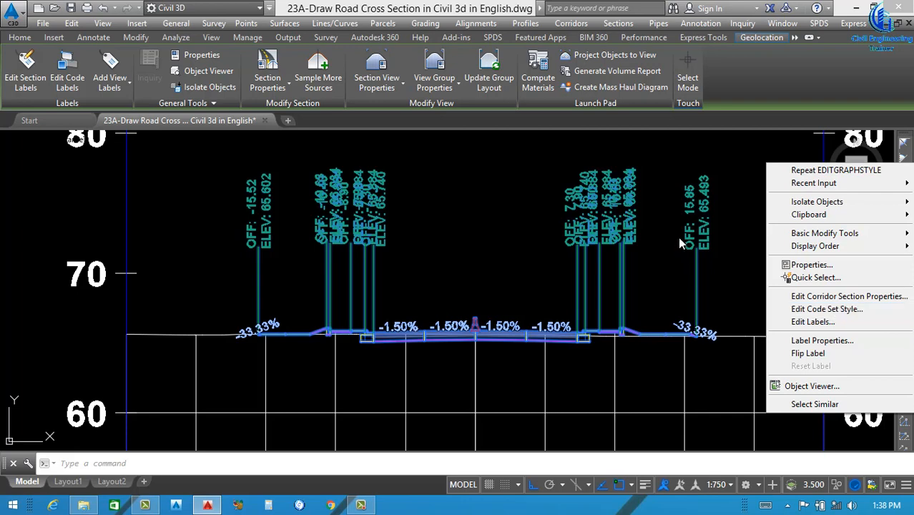
left_click(715, 258)
left_click(716, 260)
left_click(711, 263)
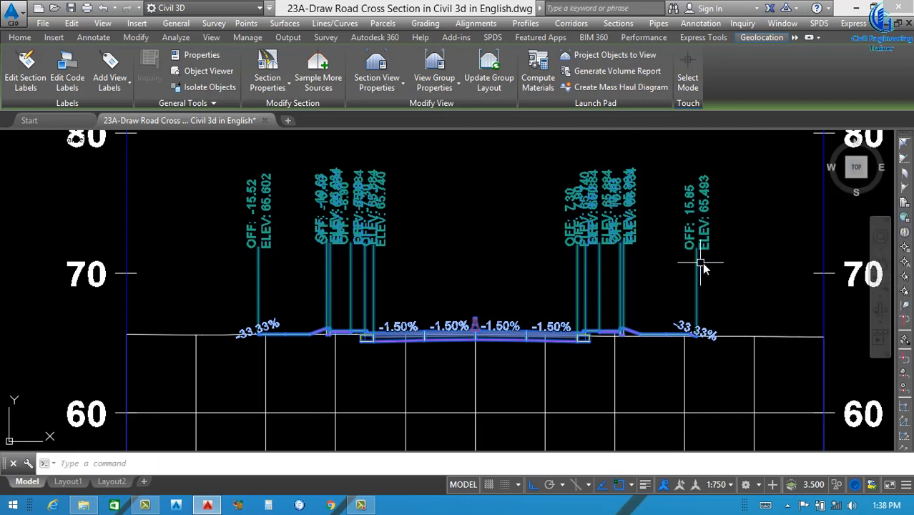
key("Escape")
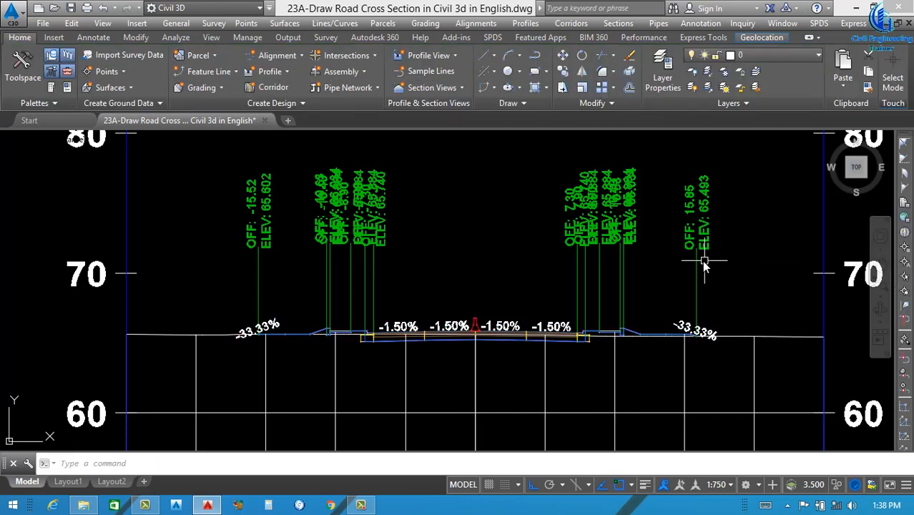
Open the code set style of the corridor section in the 0+000.00 view and expand its Point codes
left_click(374, 241)
right_click(373, 241)
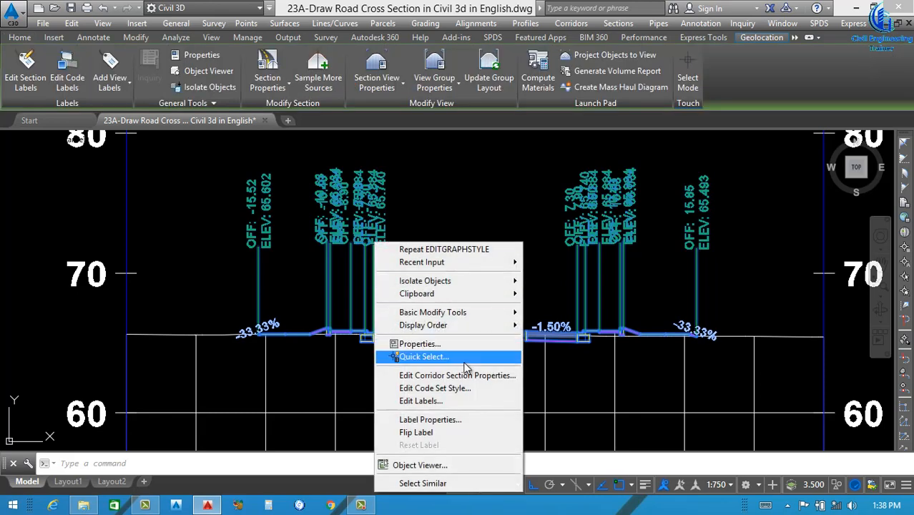
left_click(438, 389)
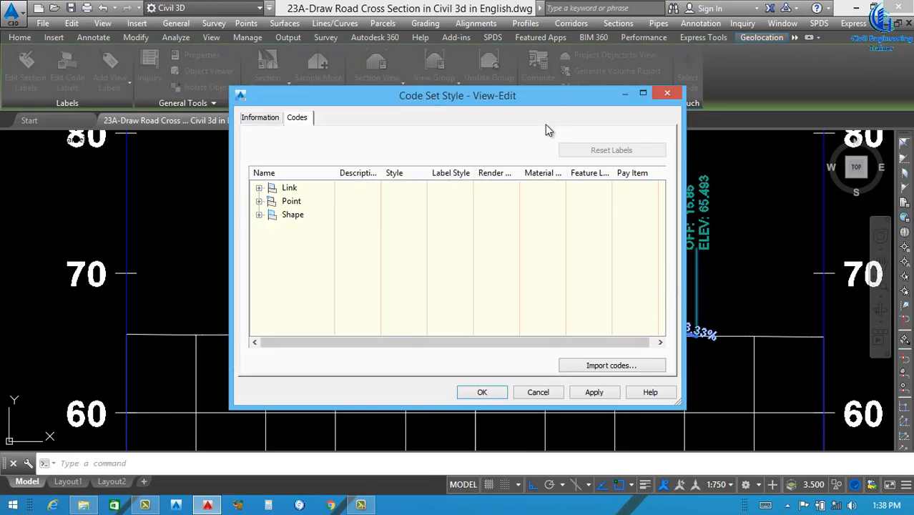
left_click_drag(543, 98, 529, 403)
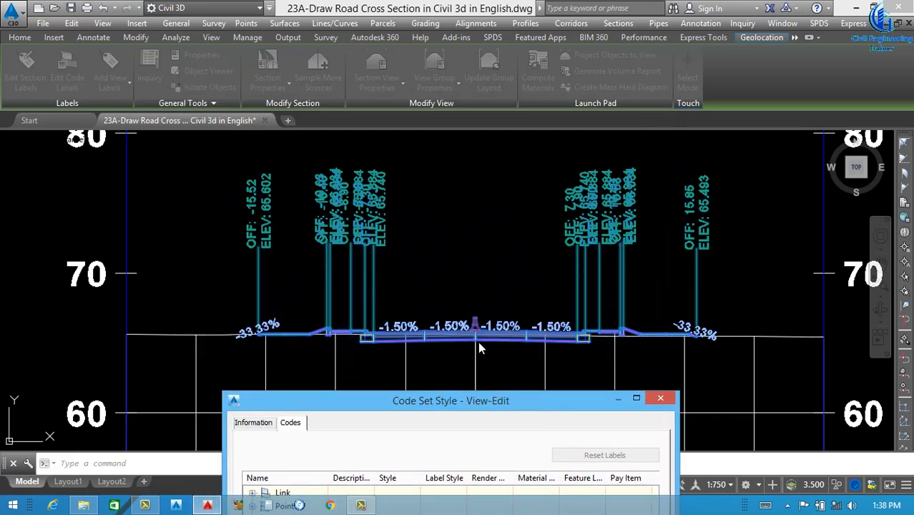
left_click_drag(493, 400, 516, 59)
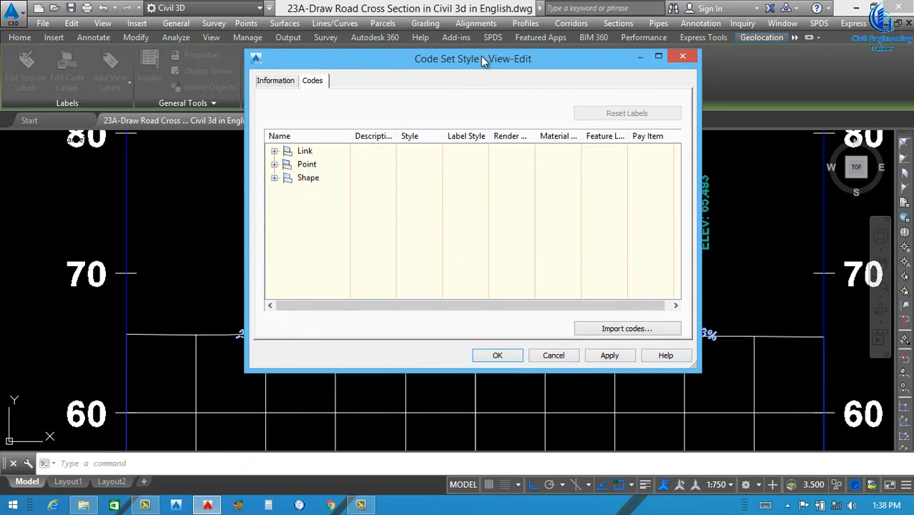
left_click_drag(482, 60, 459, 93)
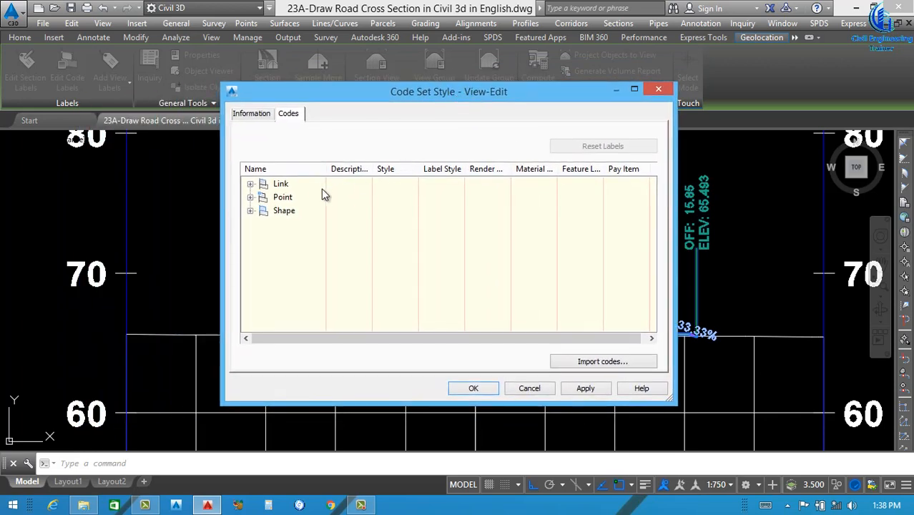
left_click(250, 198)
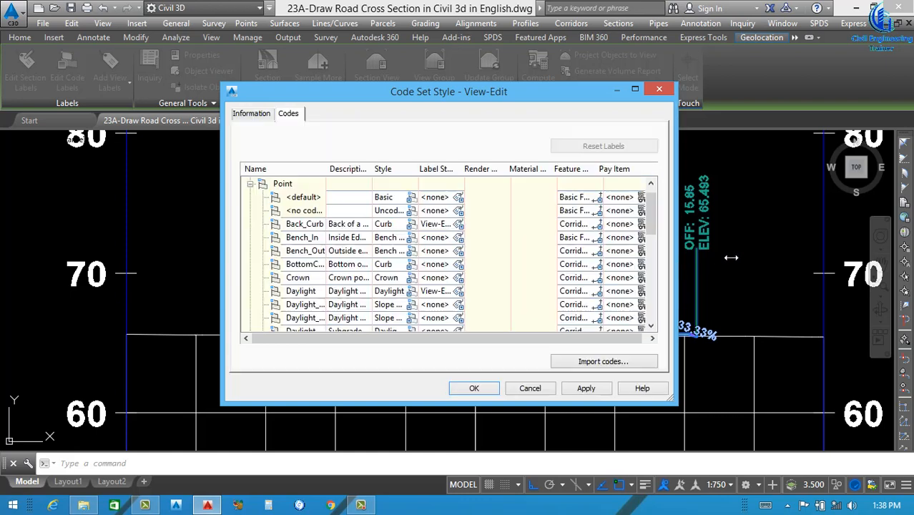
left_click_drag(674, 267, 731, 268)
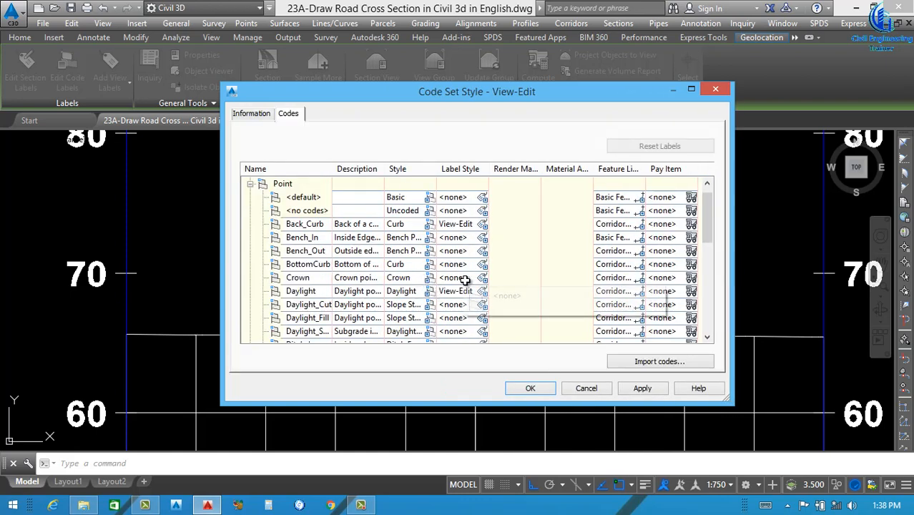
Assign the View-Edit label style to the Crown point code, apply it, and uncover the cross section to check the labels
left_click(482, 278)
left_click(444, 172)
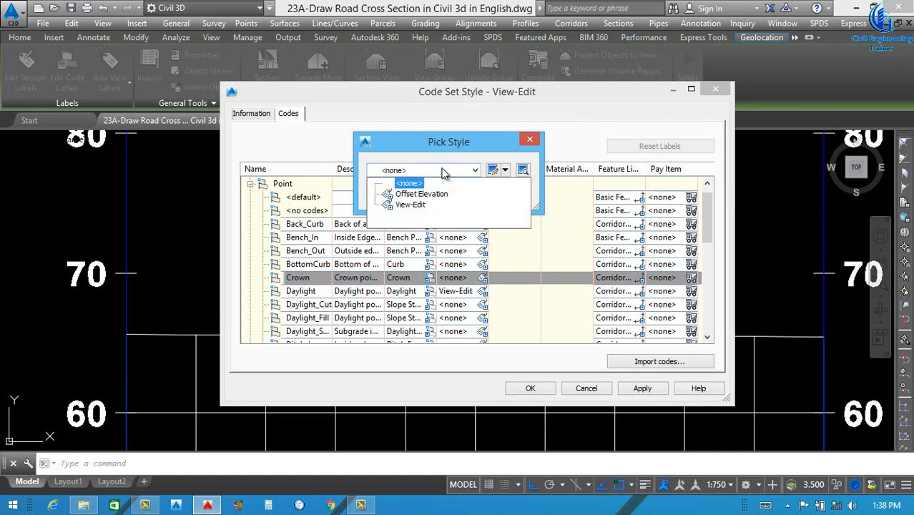
left_click(415, 204)
left_click(391, 197)
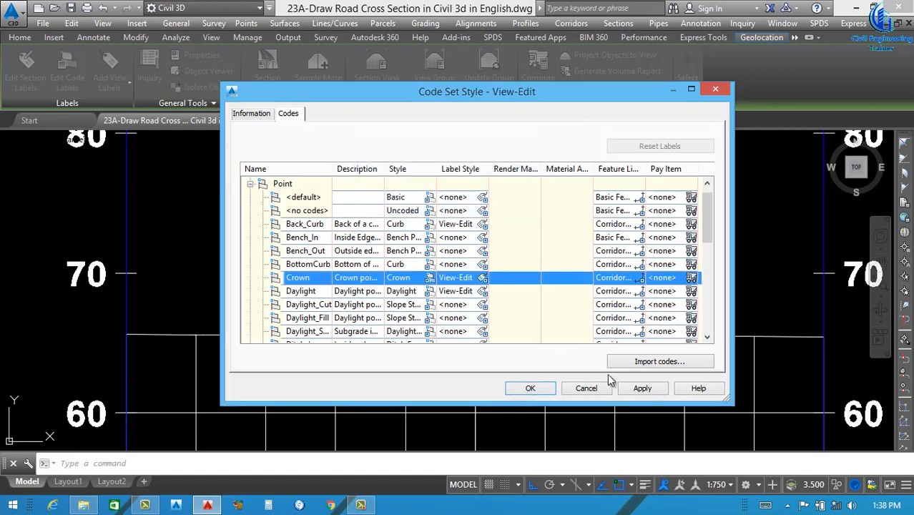
left_click(642, 388)
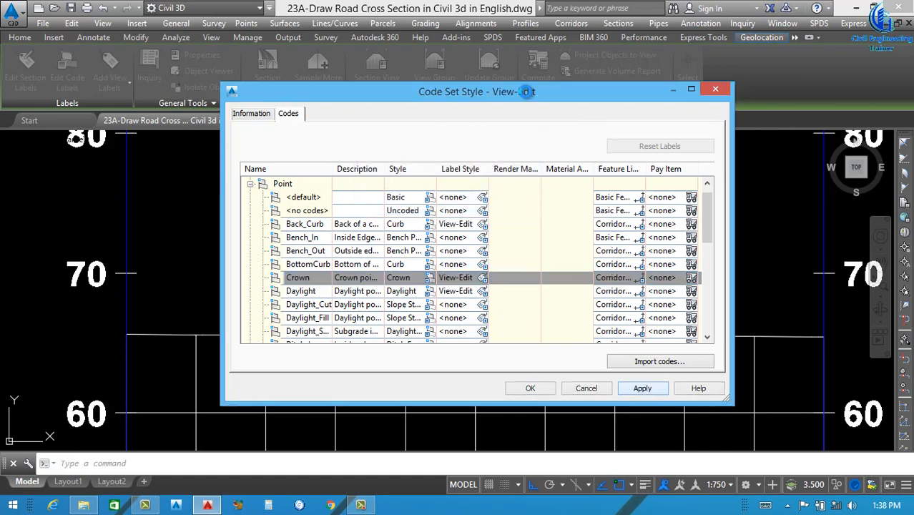
mouse_move(528, 98)
left_mouse_down()
mouse_move(500, 218)
mouse_move(502, 431)
mouse_move(499, 356)
mouse_move(479, 330)
mouse_move(479, 347)
mouse_move(529, 95)
mouse_move(540, 107)
left_mouse_up()
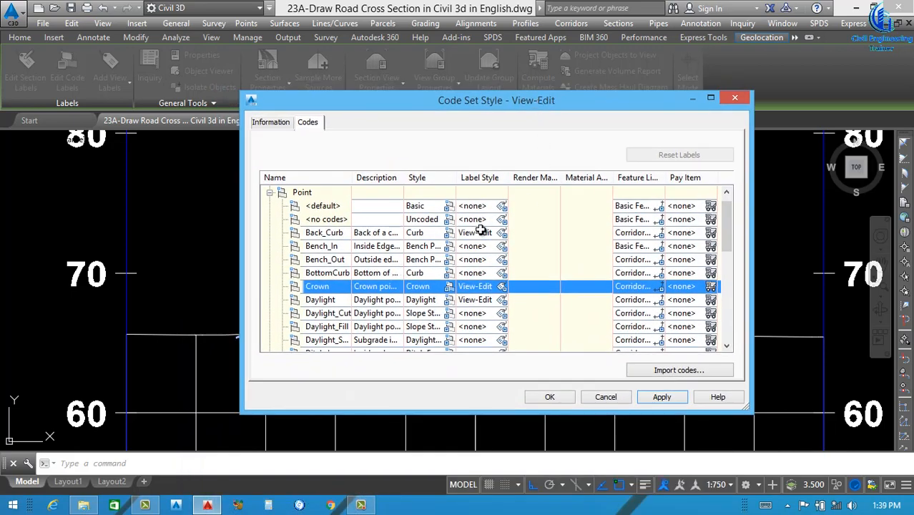
left_click_drag(506, 98, 571, 372)
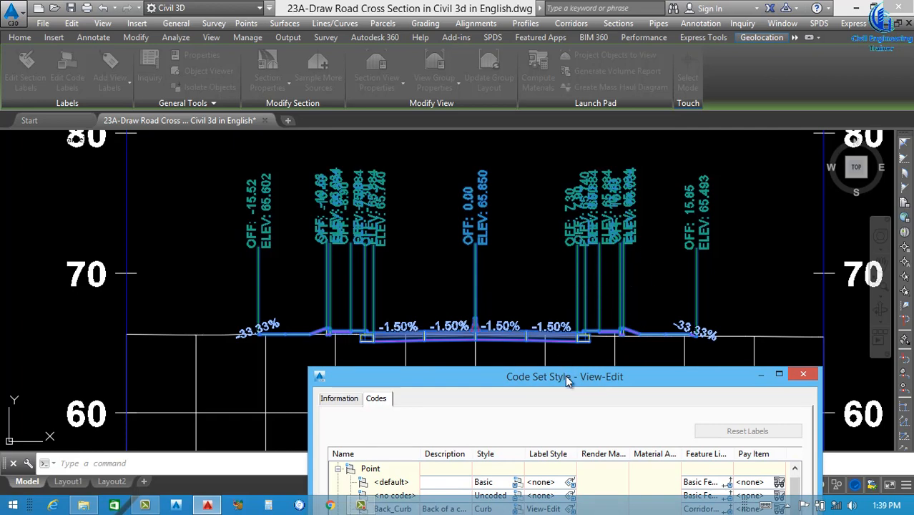
Open the text contents of the Offset Elevation component in the Crown point code's View-Edit label style for editing
left_click_drag(565, 379, 499, 83)
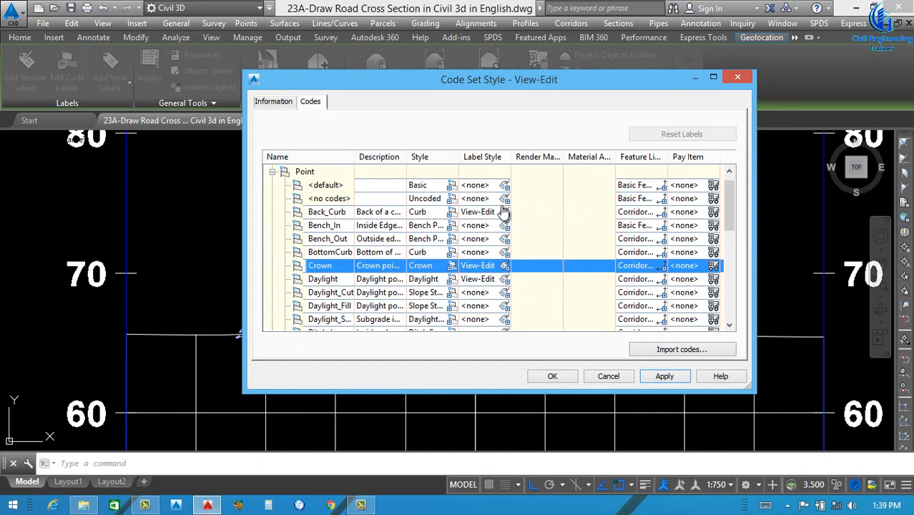
left_click(505, 266)
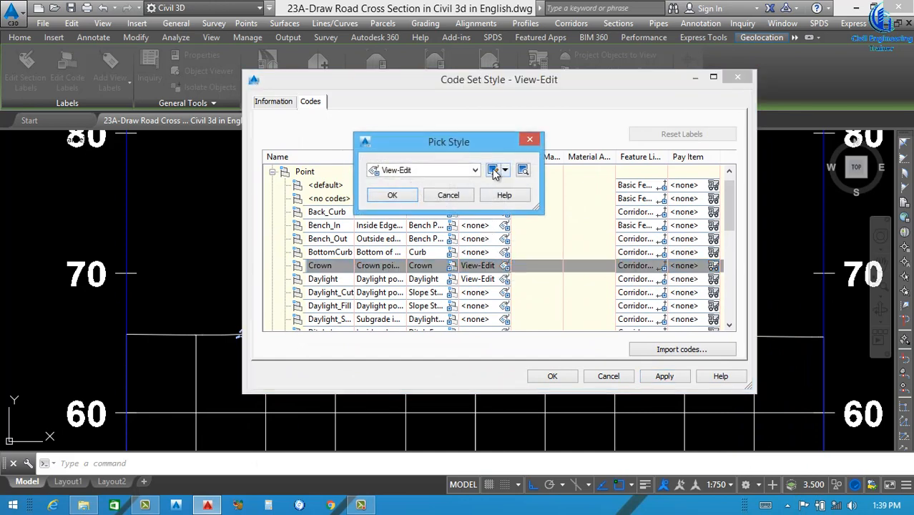
left_click(493, 171)
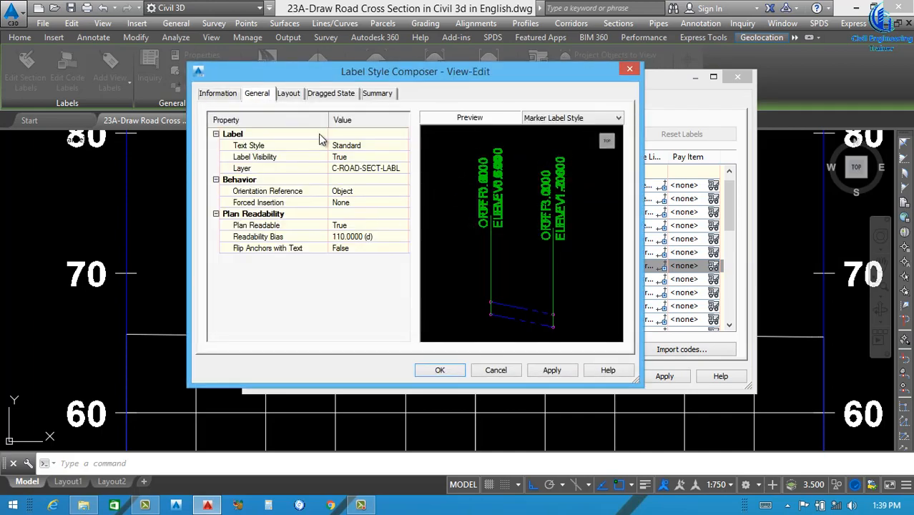
left_click(290, 95)
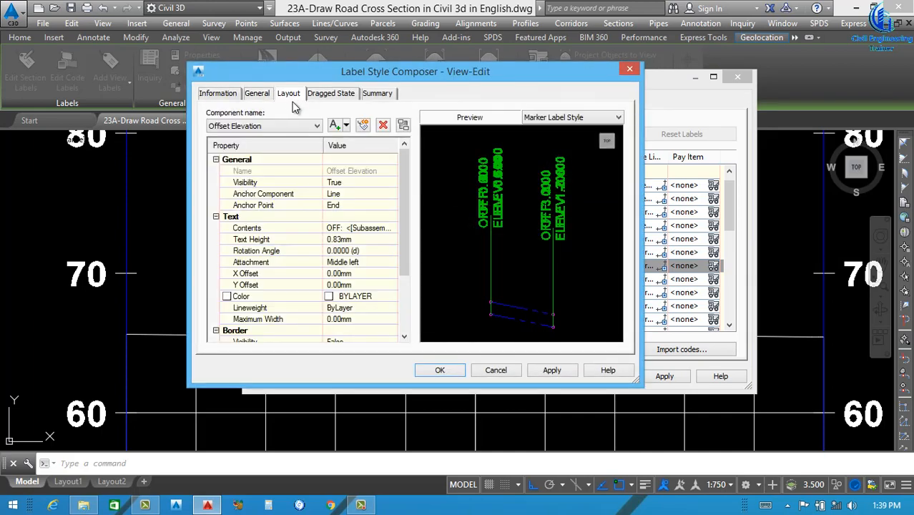
left_click(393, 228)
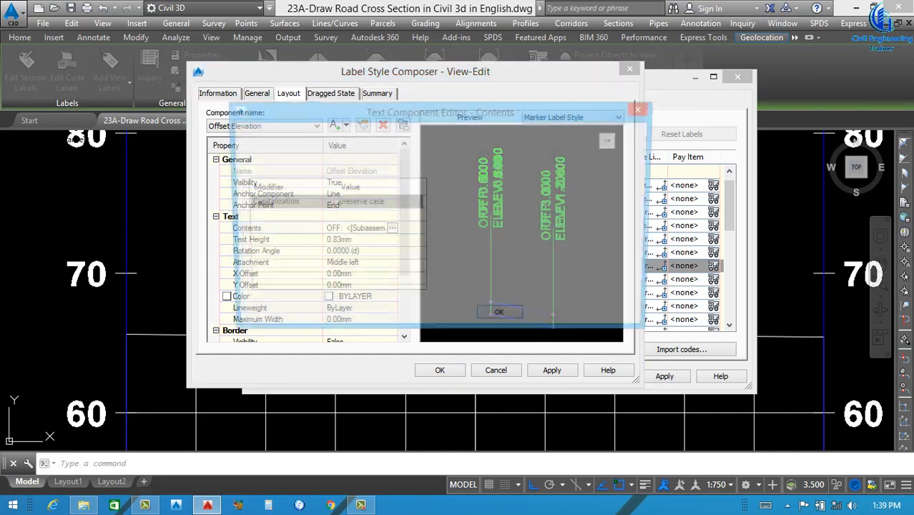
Remove the spacing after "OFF:" and bring the elevation text onto the same line as the offset text
left_click_drag(513, 153, 432, 136)
left_click(472, 141)
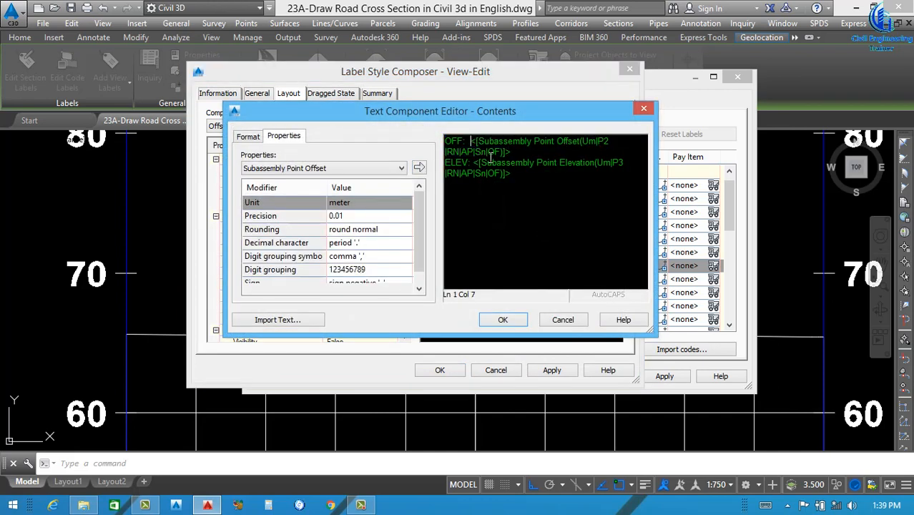
key("BackSpace")
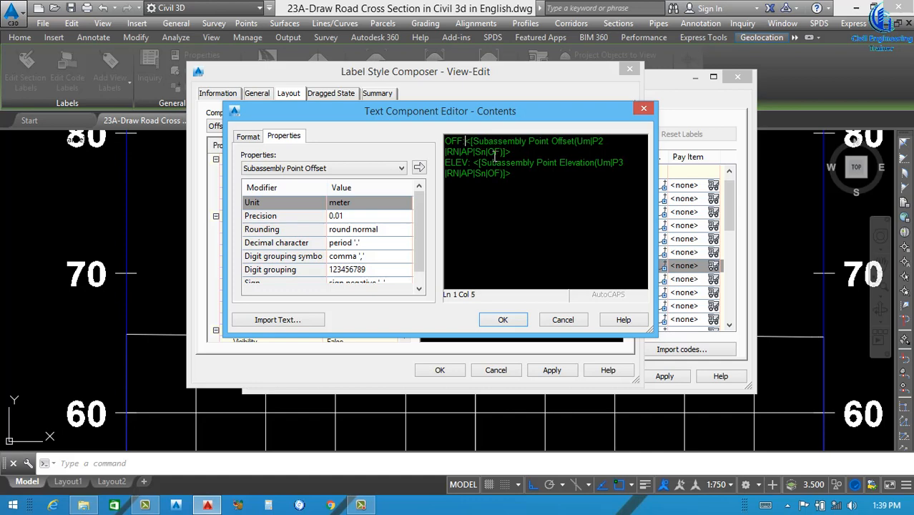
left_click(512, 152)
key("BackSpace")
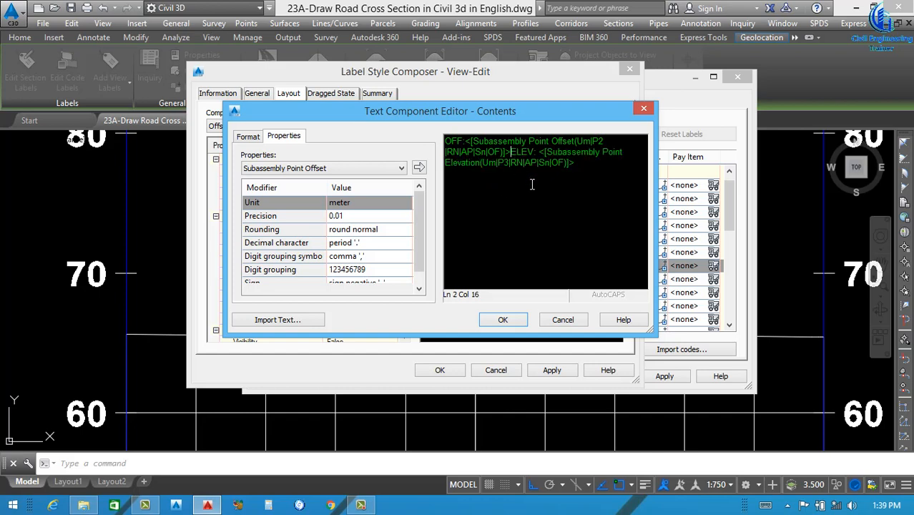
Format the offset portion of the label text in red and bold
left_click_drag(511, 151, 426, 136)
left_click(248, 136)
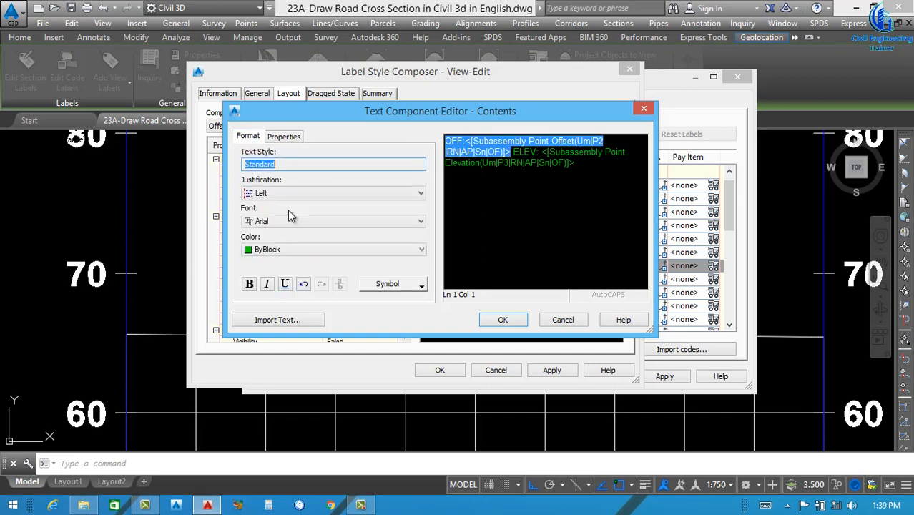
left_click(300, 250)
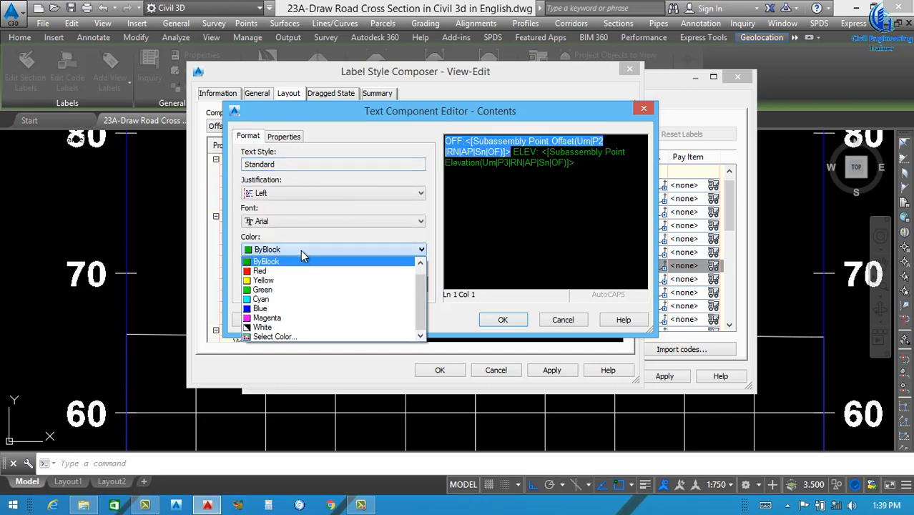
left_click(272, 275)
left_click(250, 284)
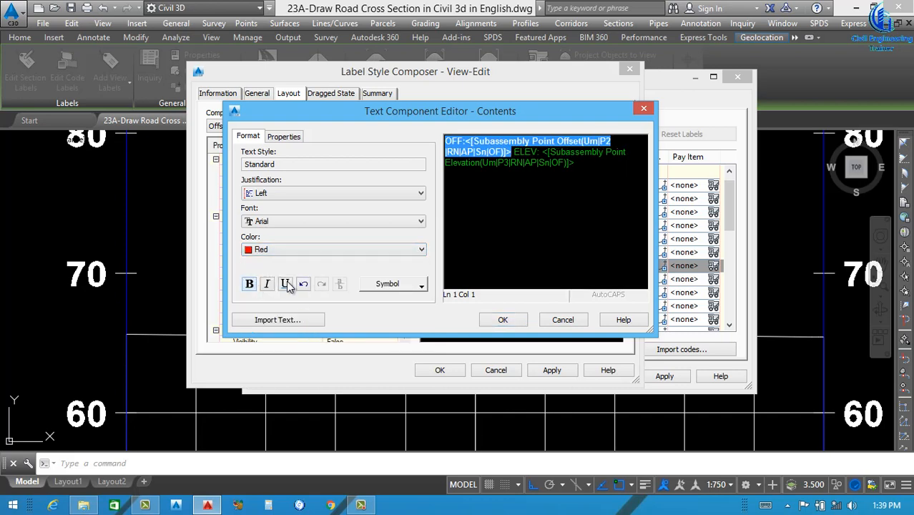
Shorten "ELEV" to "ELE", format the elevation portion in cyan and bold, and accept the label contents
left_click(536, 153)
key("BackSpace")
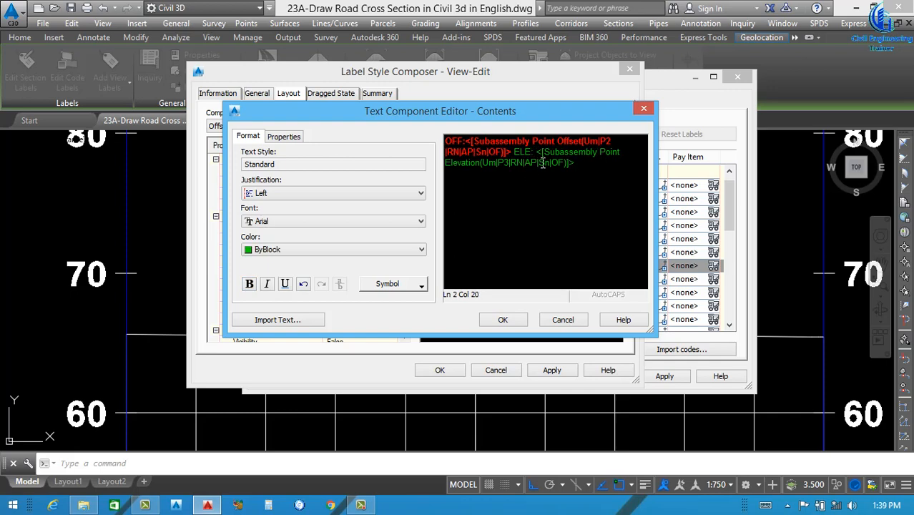
left_click(541, 159)
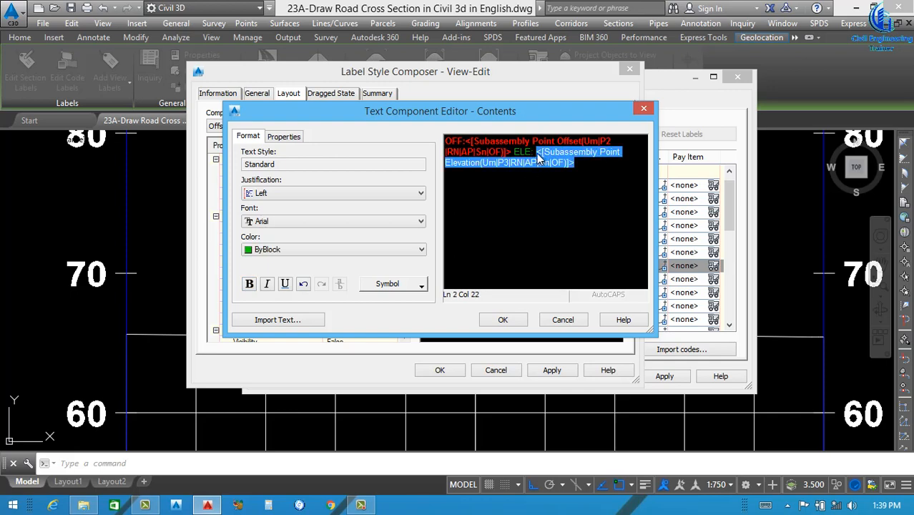
key("Left")
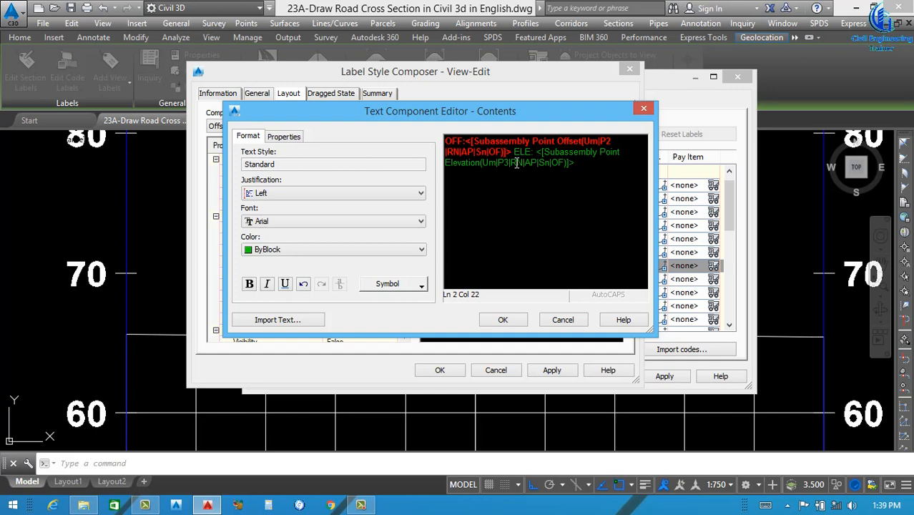
left_click_drag(515, 153, 588, 170)
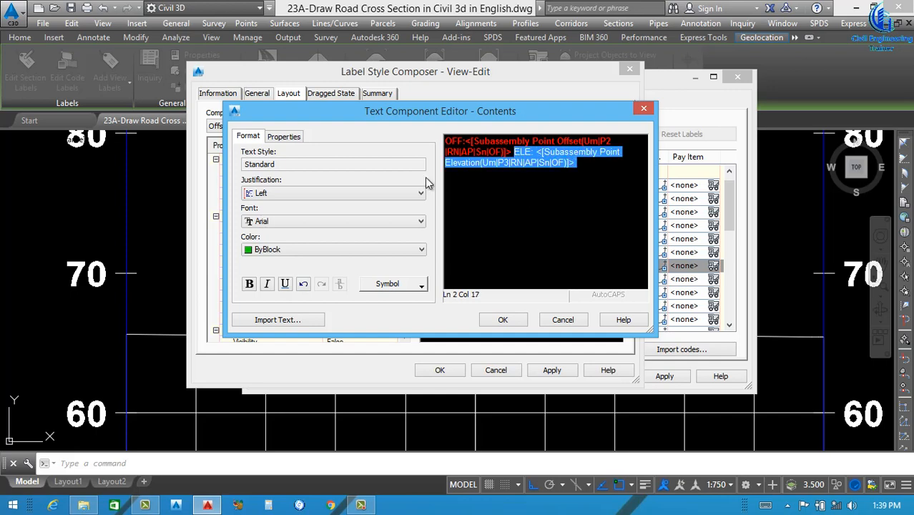
left_click(312, 256)
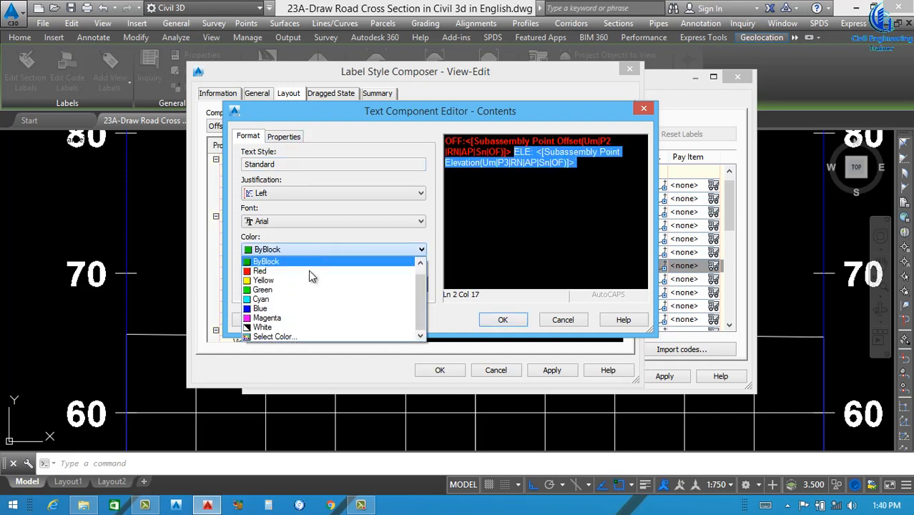
left_click(269, 299)
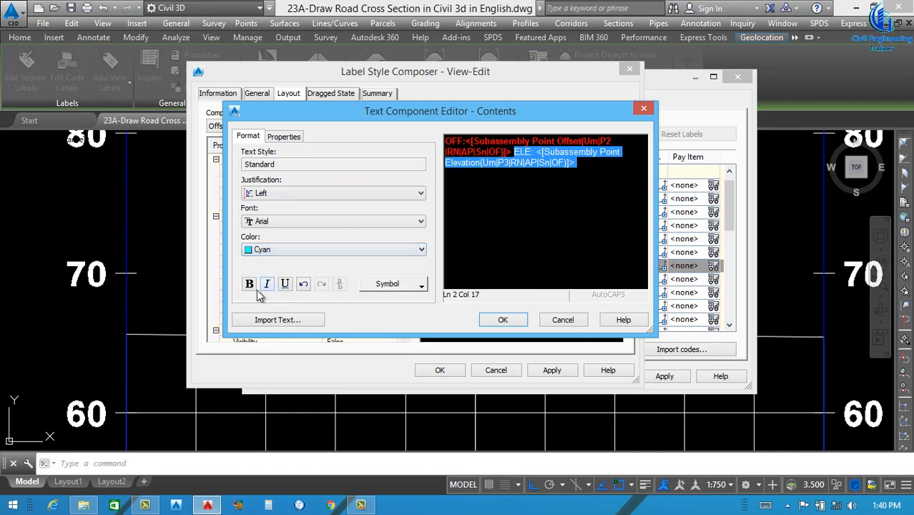
left_click(250, 283)
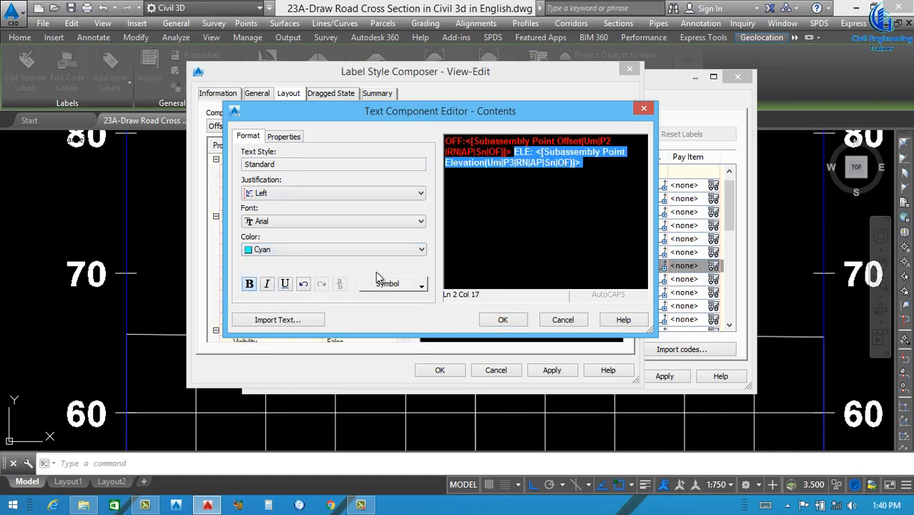
left_click(503, 319)
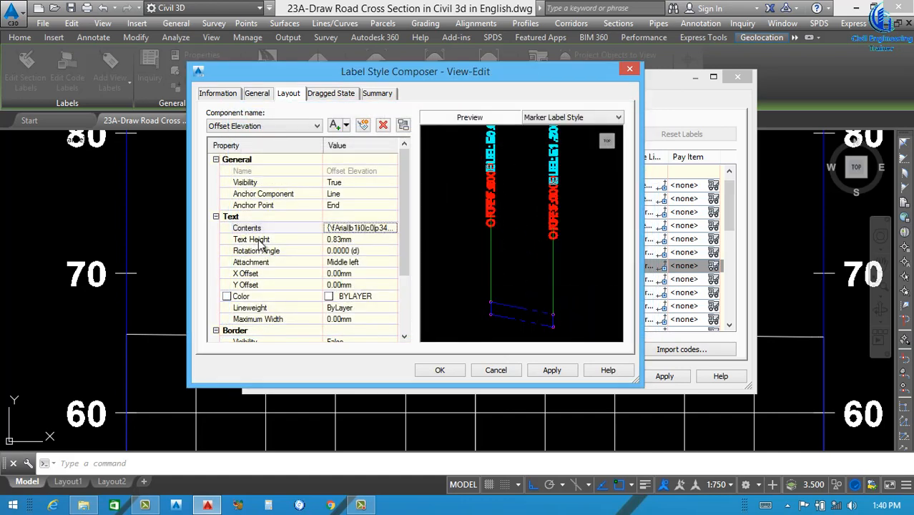
Set the Offset Elevation component's text height to 0.75 mm
left_click(361, 239)
type(".7")
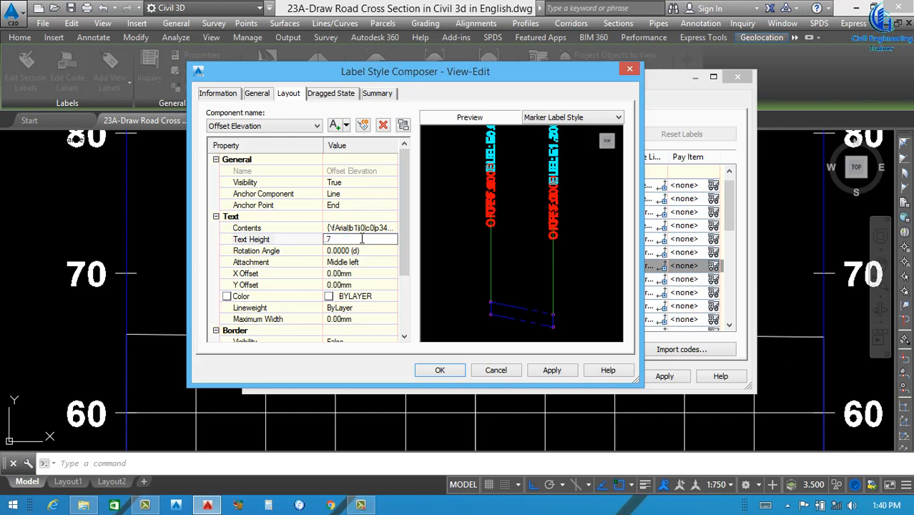
type("5")
left_click(372, 263)
left_click(373, 263)
left_click(376, 266)
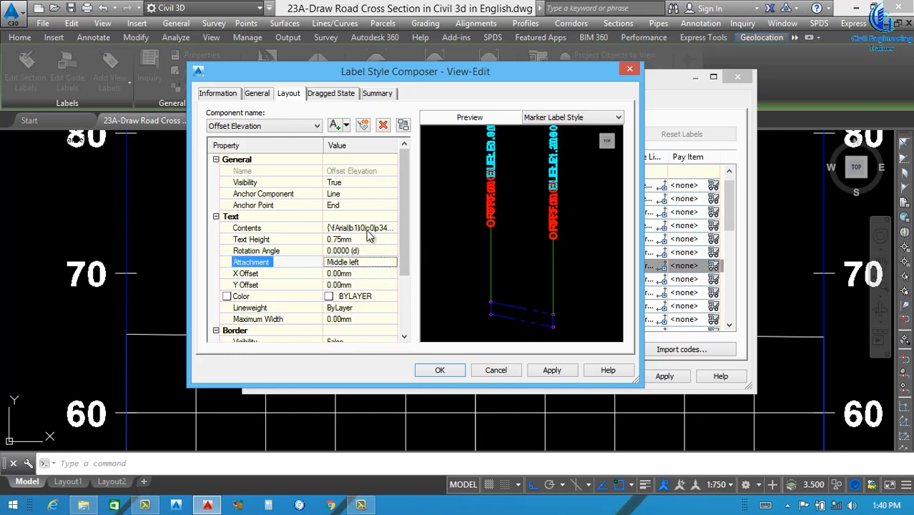
Set the fixed length of the label style's Line component to 5 mm
left_click(275, 127)
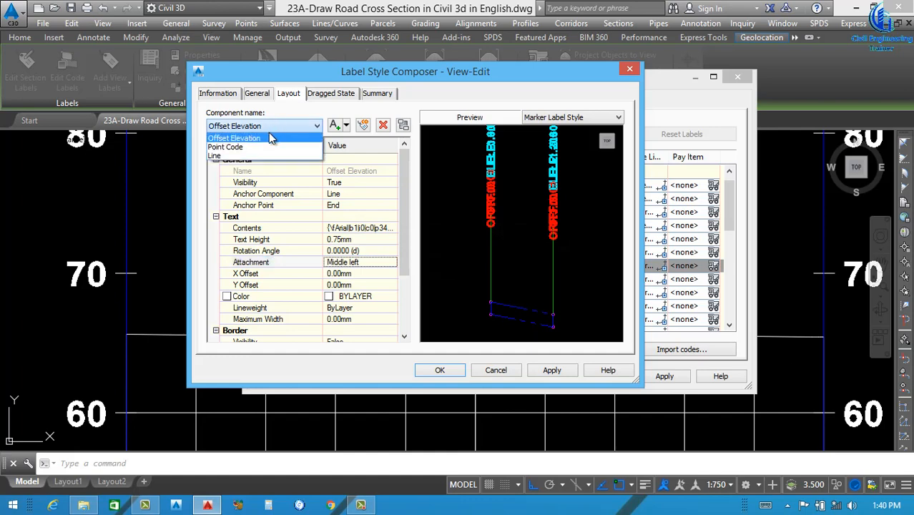
left_click(222, 155)
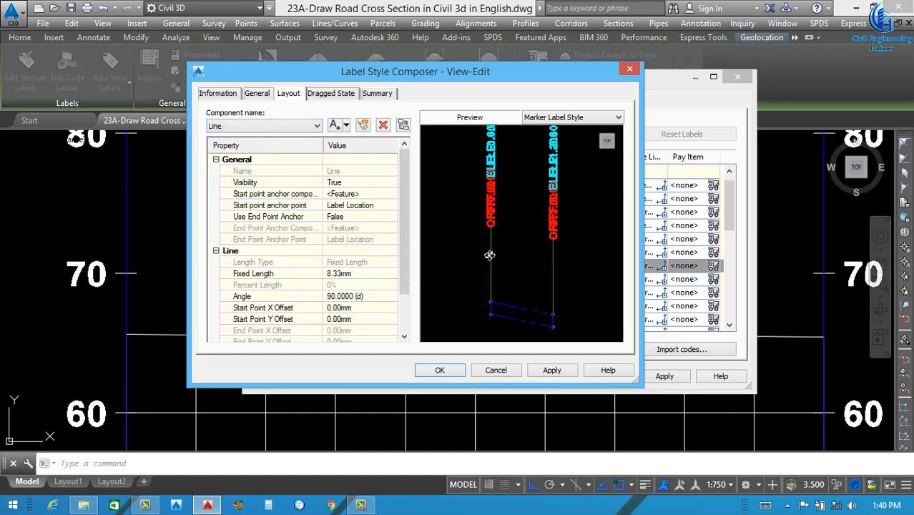
left_click(363, 276)
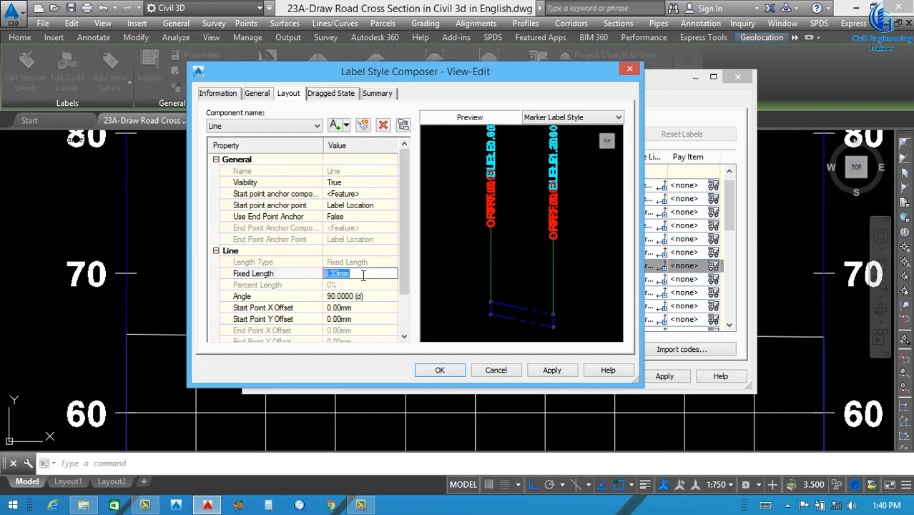
type("5")
left_click(382, 207)
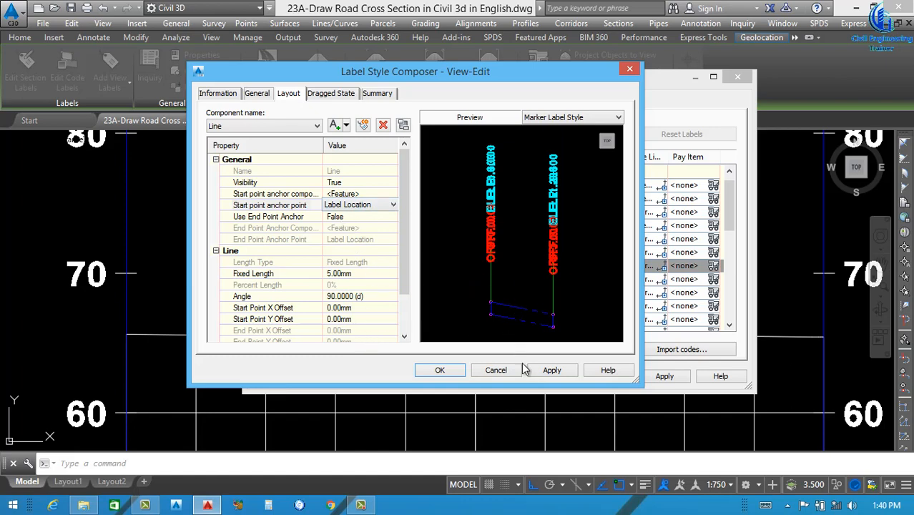
Save the View-Edit label style and apply it through the code set style, closing all open dialogs
left_click(551, 369)
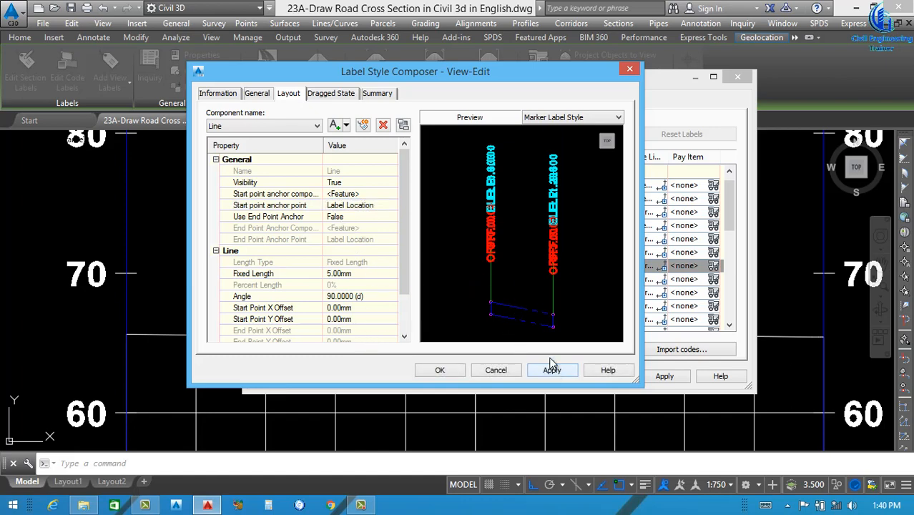
left_click(441, 371)
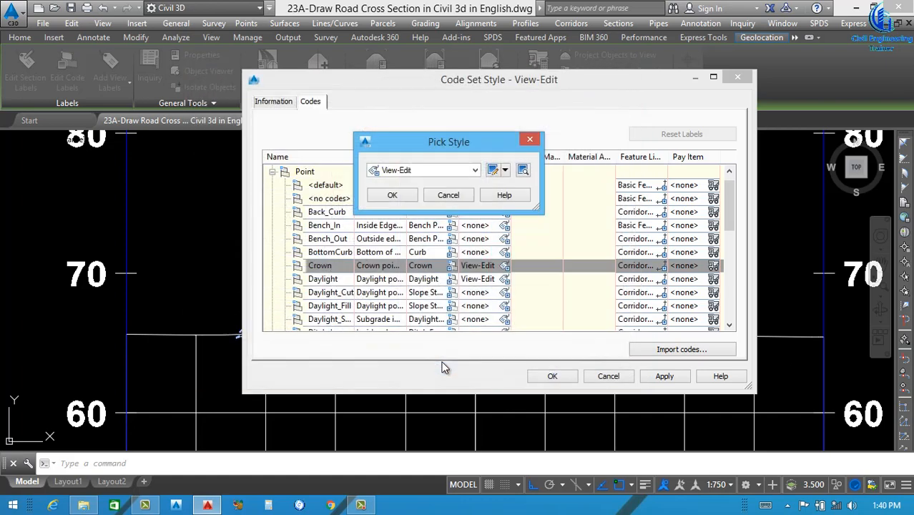
left_click(393, 196)
left_click(663, 375)
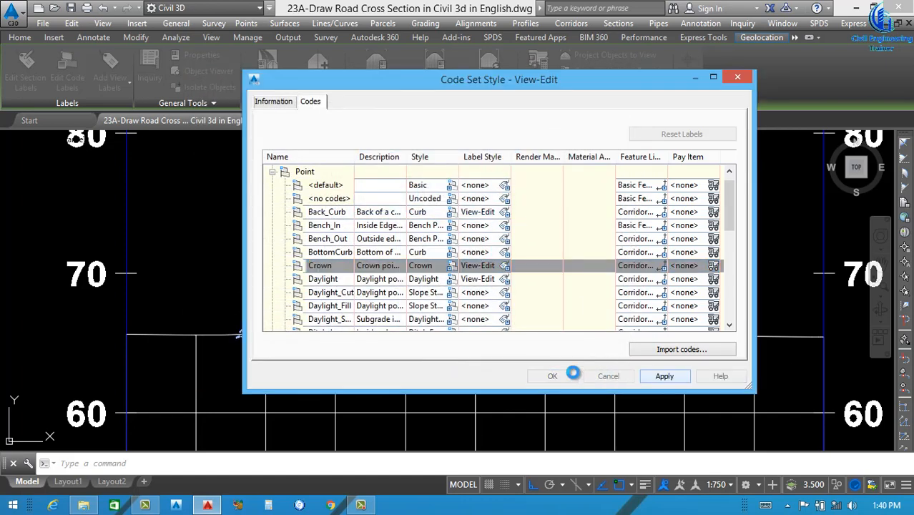
left_click(550, 376)
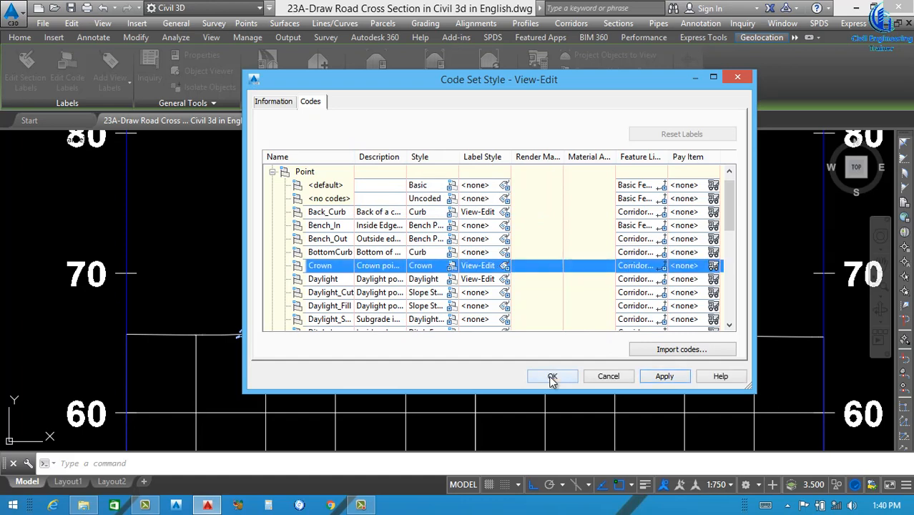
left_click(553, 377)
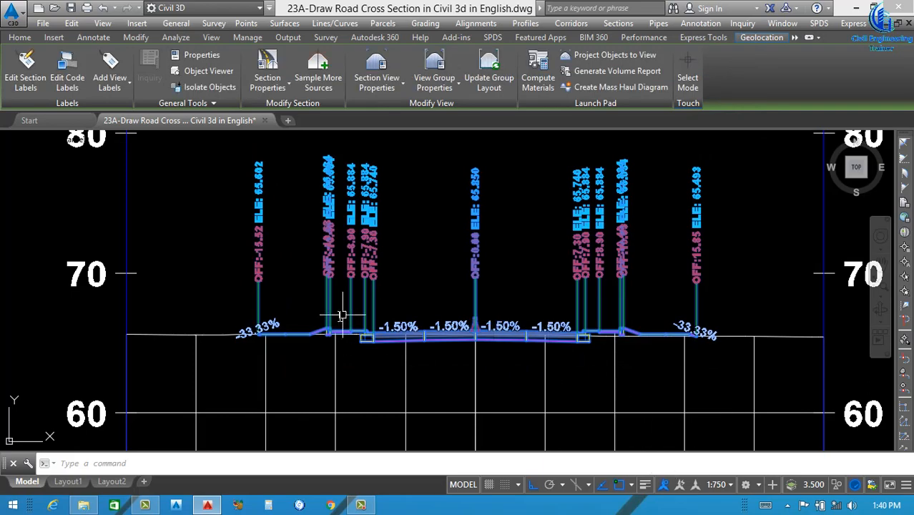
Flip the outer of the two overlapping offset labels to the left of the centreline in the 0+000.00 cross section
scroll(323, 302, "up", 5)
key("Escape")
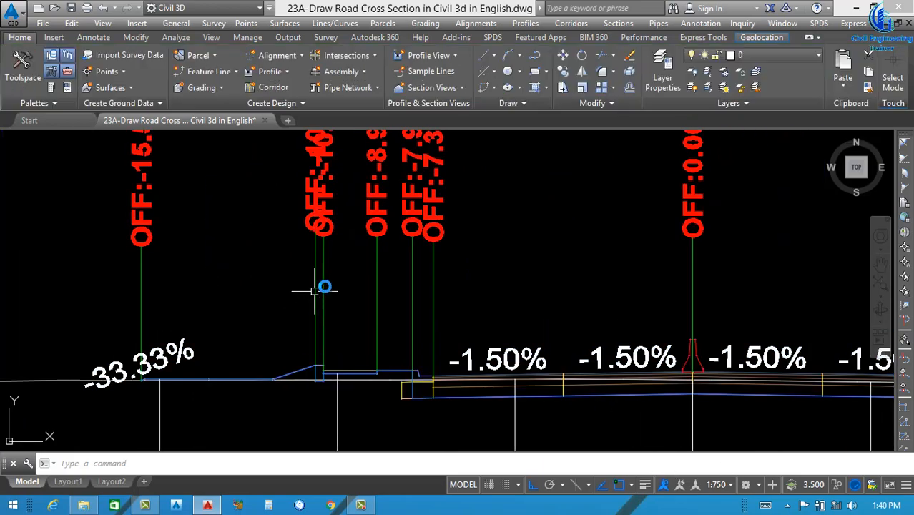
scroll(328, 289, "down", 5)
scroll(324, 286, "up", 5)
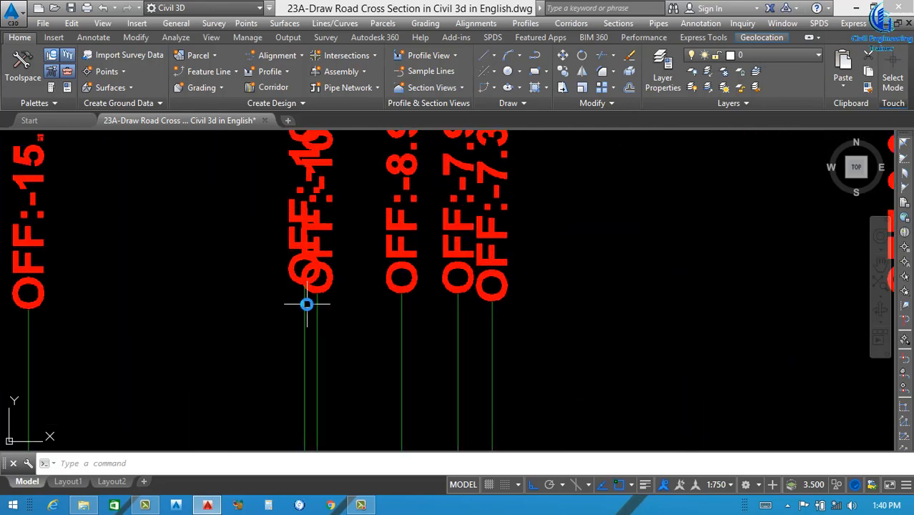
left_click(305, 304)
right_click(306, 306)
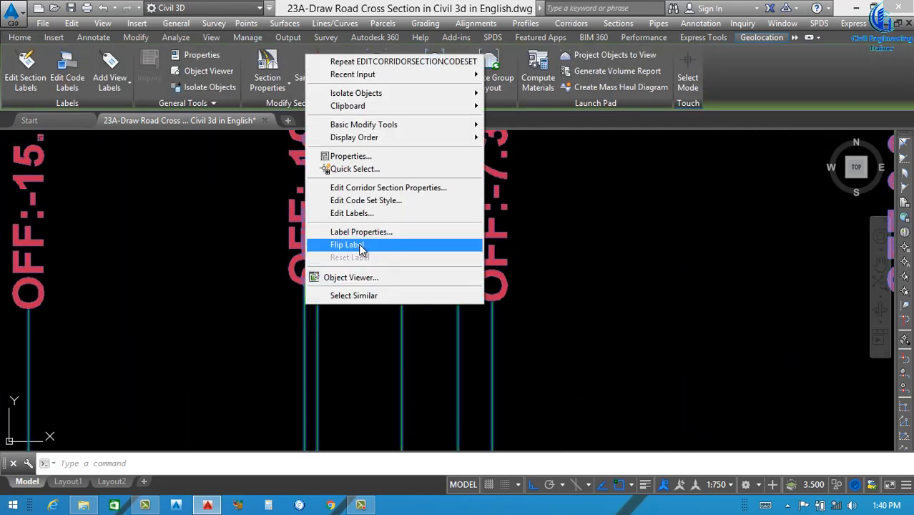
left_click(368, 245)
key("Escape")
scroll(357, 364, "down", 6)
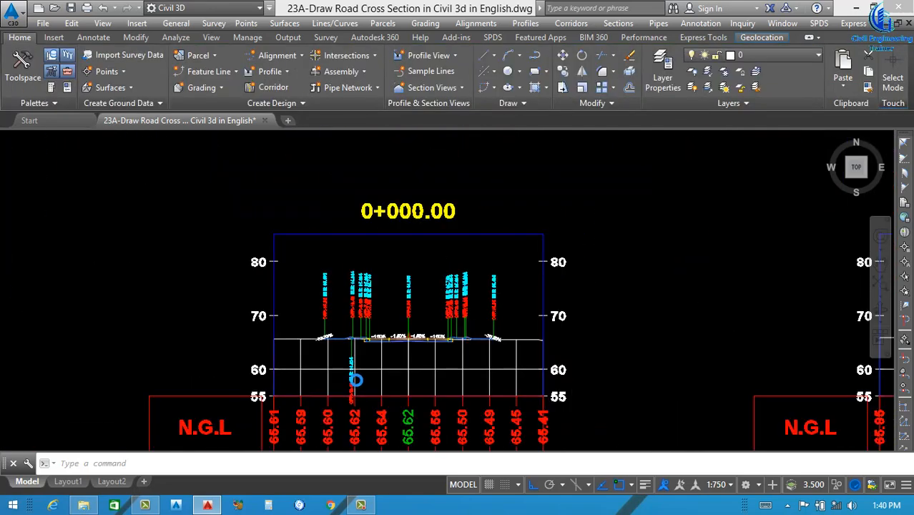
scroll(438, 341, "up", 8)
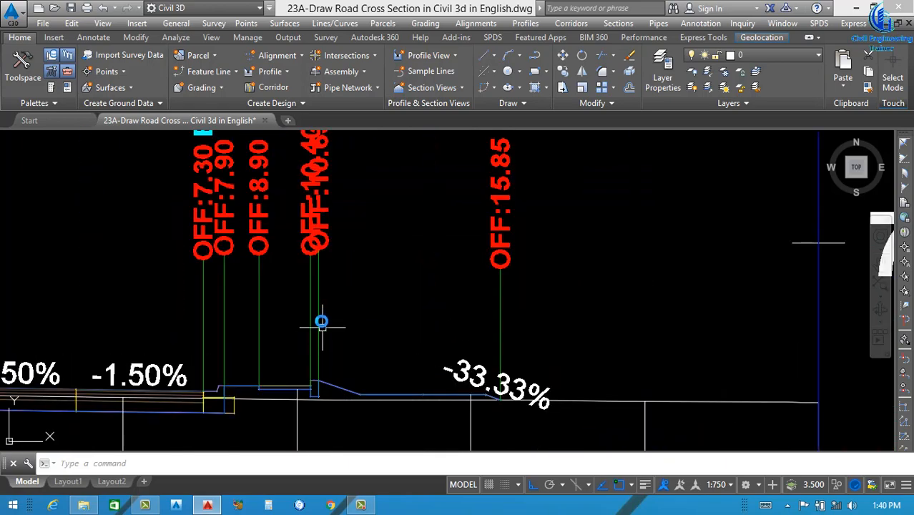
Flip the outer of the two overlapping offset labels to the right of the centreline in the 0+000.00 cross section
left_click(319, 305)
right_click(318, 305)
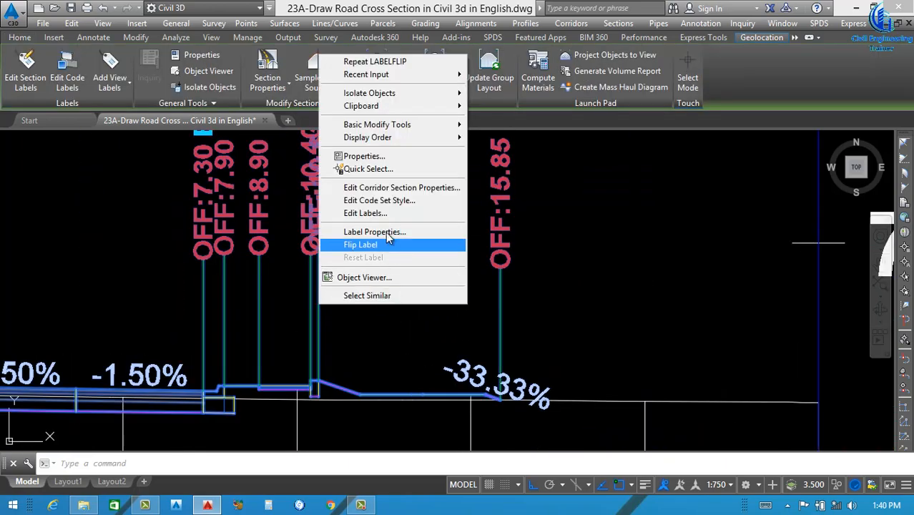
left_click(377, 246)
key("Escape")
scroll(500, 342, "down", 6)
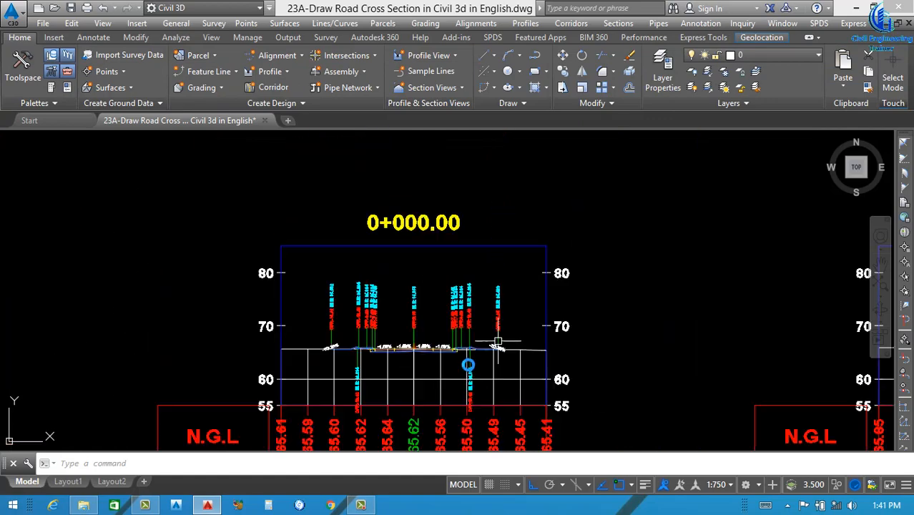
scroll(469, 351, "up", 2)
scroll(404, 388, "down", 2)
scroll(408, 380, "up", 4)
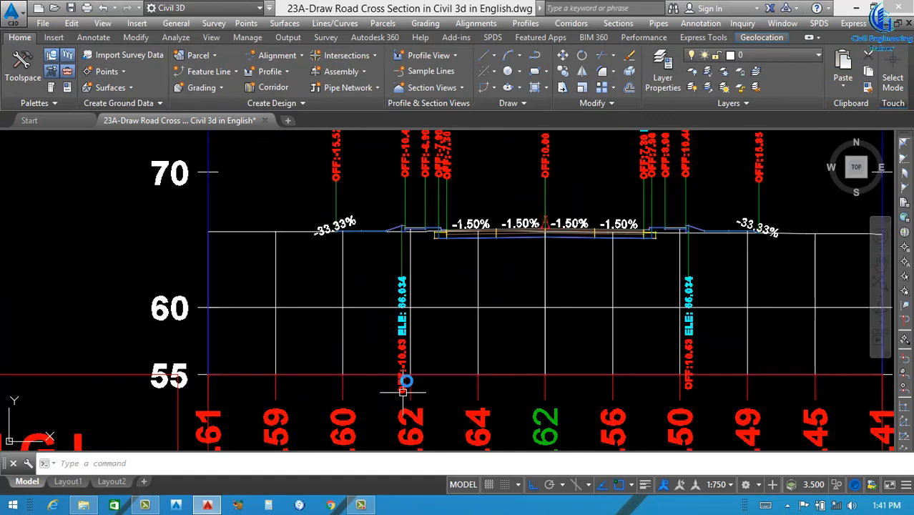
scroll(414, 306, "down", 4)
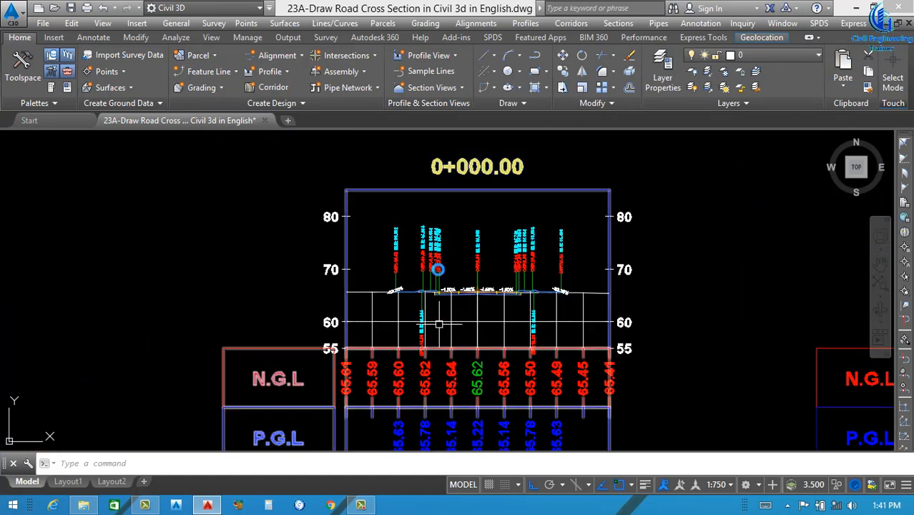
scroll(440, 324, "up", 4)
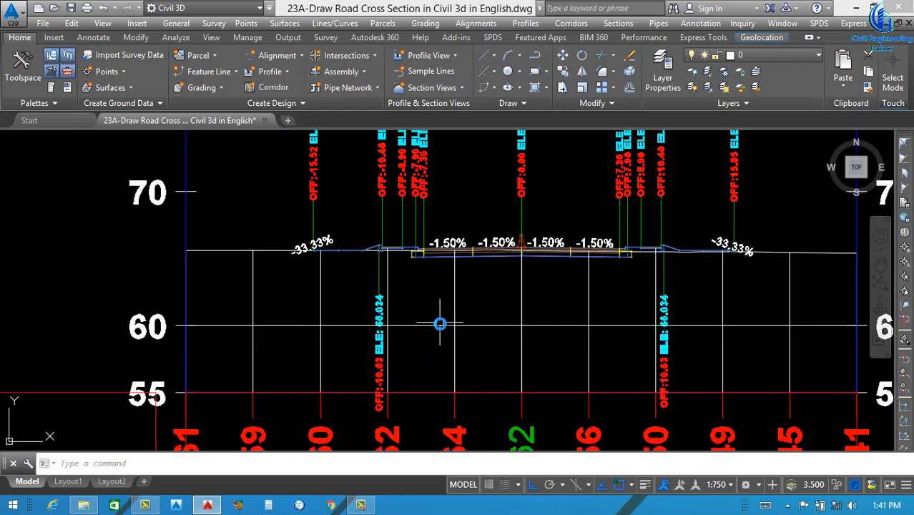
Set the Road Section view style's grid padding to 1 above maximum elevation and 1 below datum, and apply it
left_click(441, 324)
right_click(441, 324)
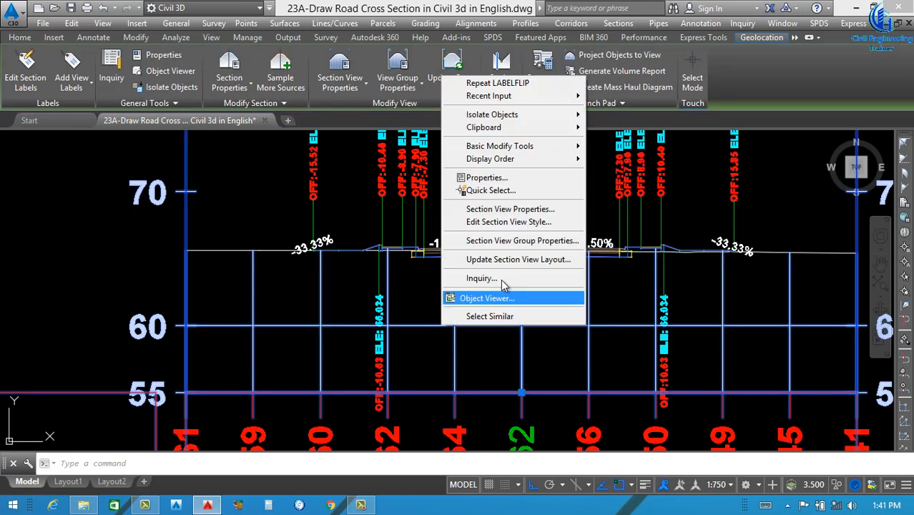
left_click(509, 222)
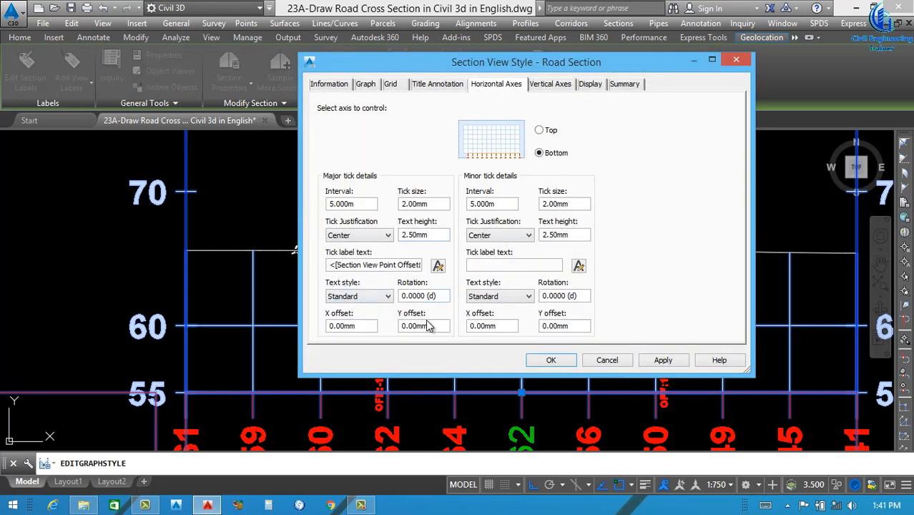
left_click(391, 84)
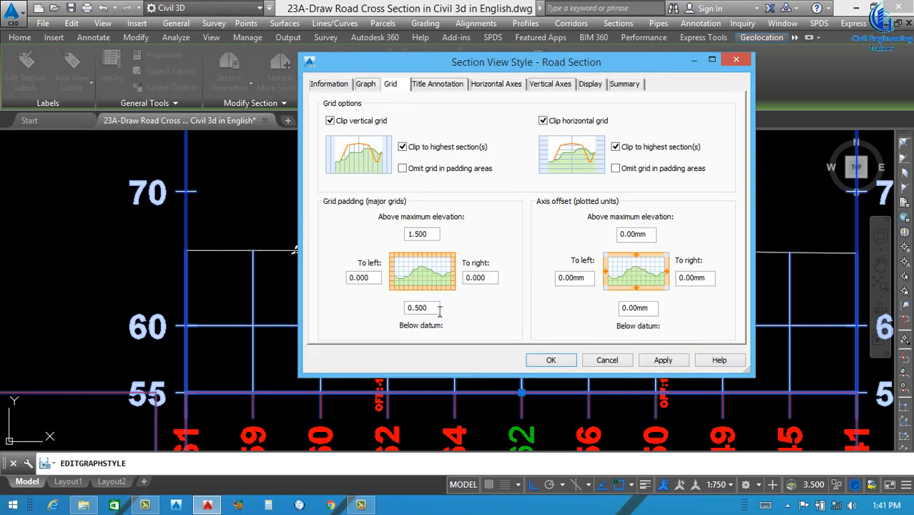
left_click_drag(439, 309, 390, 313)
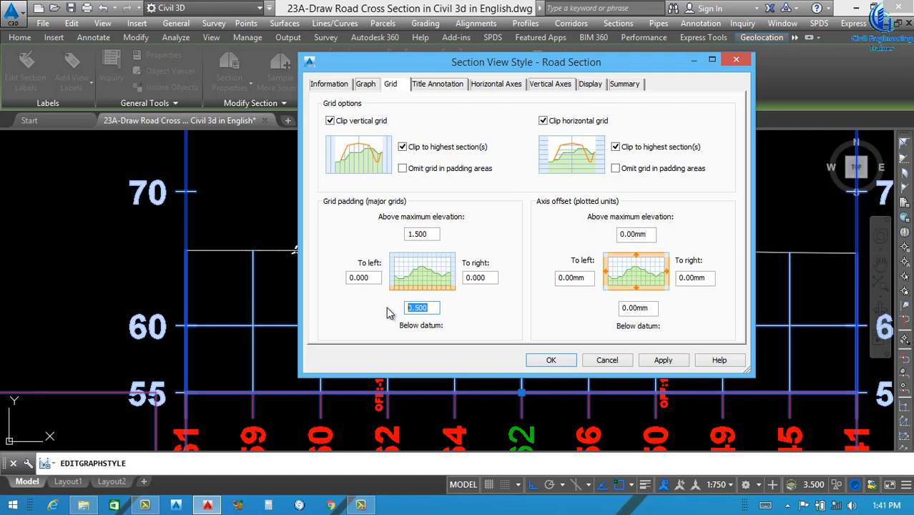
type("1")
left_click_drag(434, 234, 381, 259)
type("1")
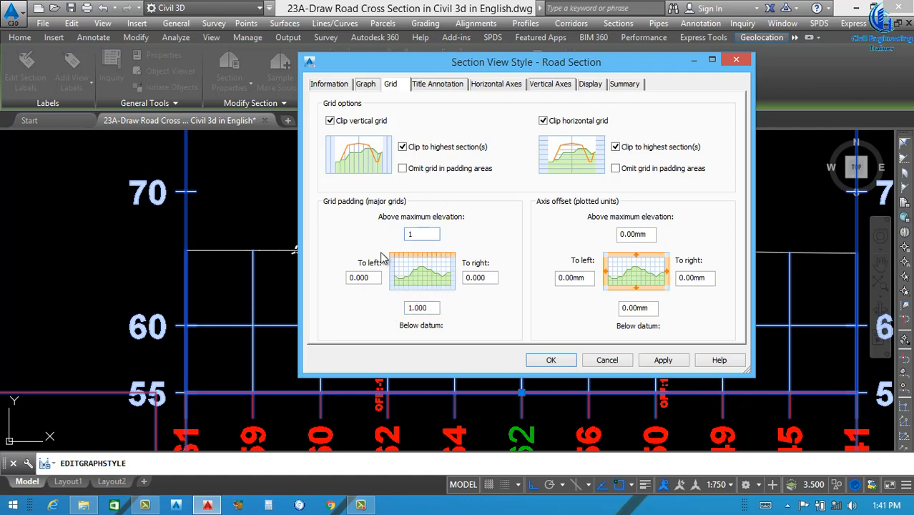
left_click(659, 361)
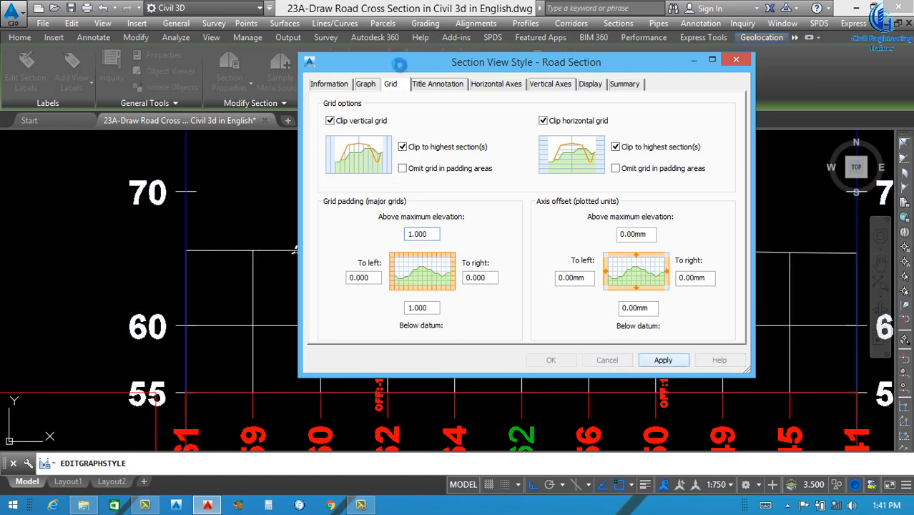
Set the display colour of the Grid Horizontal Major component to 251 in the section view style
mouse_move(394, 69)
left_mouse_down()
mouse_move(663, 186)
mouse_move(640, 325)
mouse_move(511, 149)
mouse_move(432, 70)
left_mouse_up()
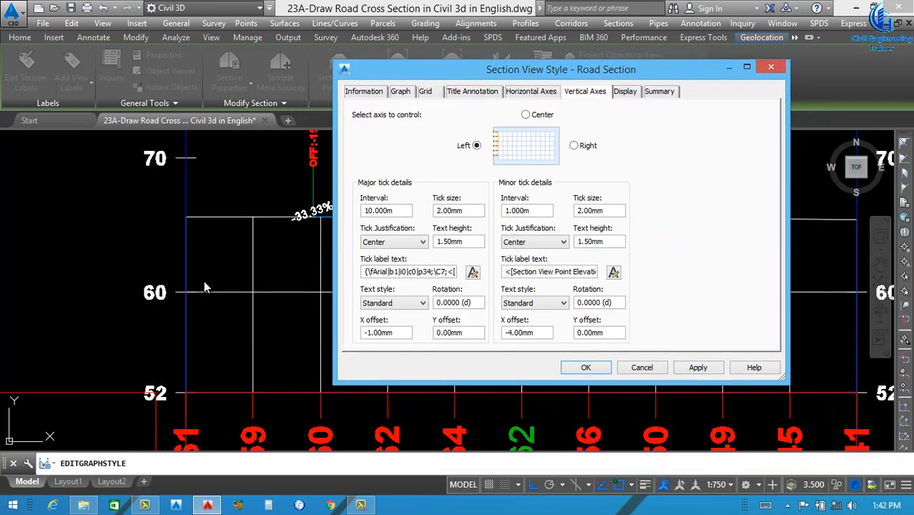
mouse_move(588, 70)
left_mouse_down()
mouse_move(570, 181)
mouse_move(565, 411)
mouse_move(695, 436)
left_mouse_up()
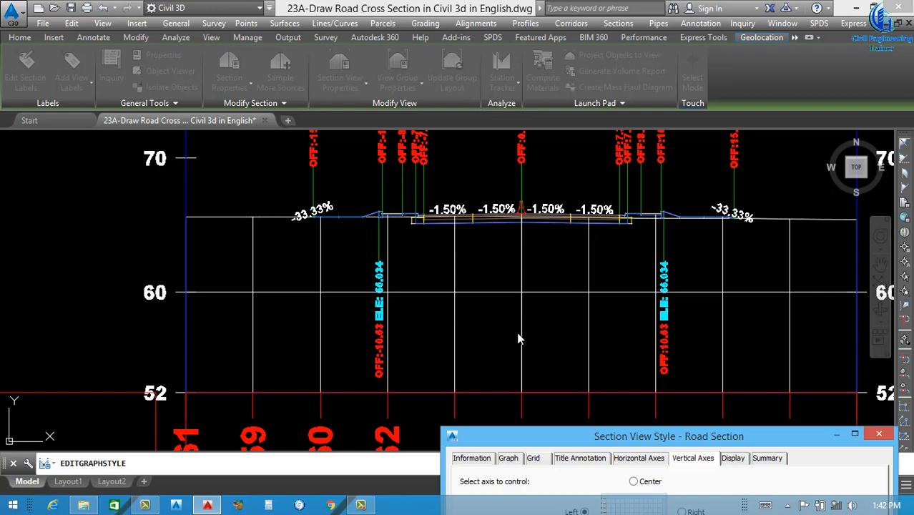
left_click_drag(636, 439, 498, 138)
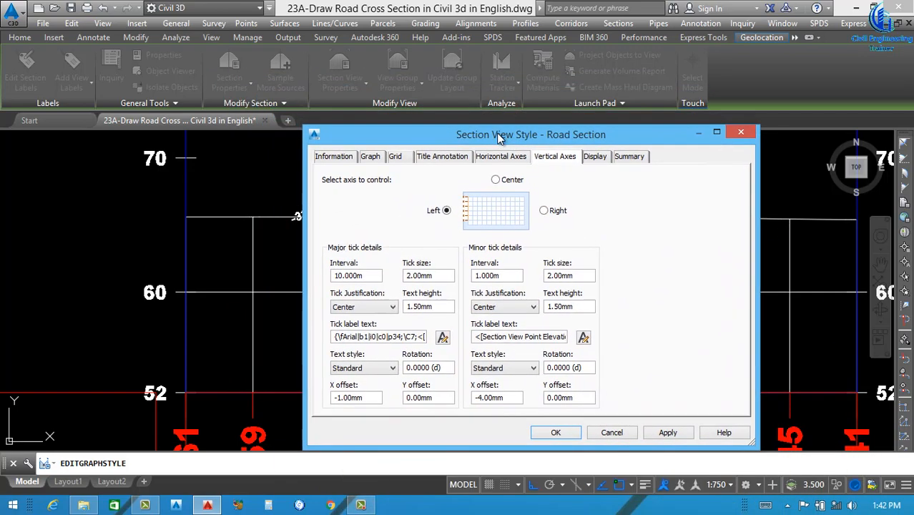
left_click(598, 157)
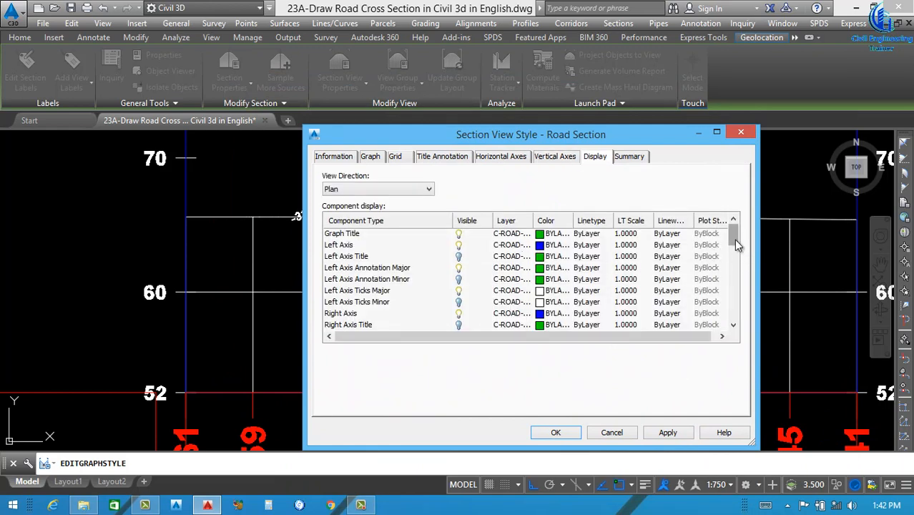
left_click_drag(737, 245, 738, 323)
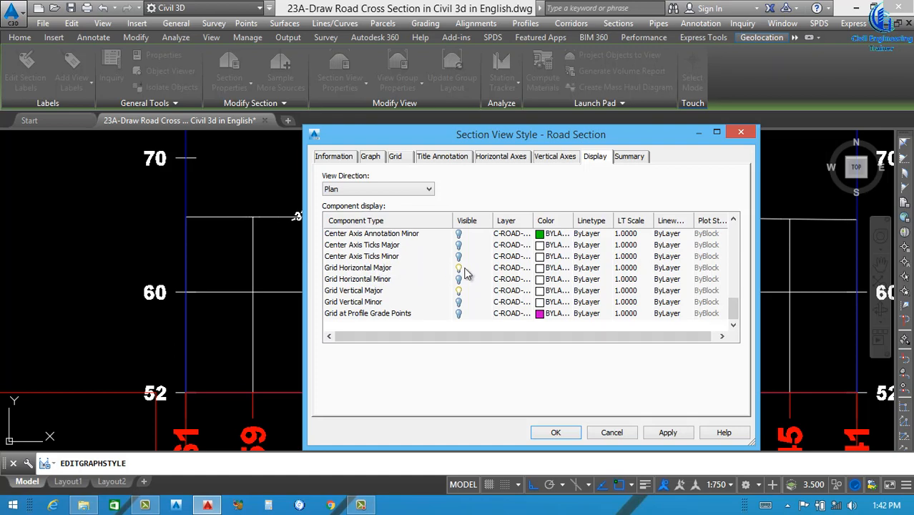
left_click(541, 269)
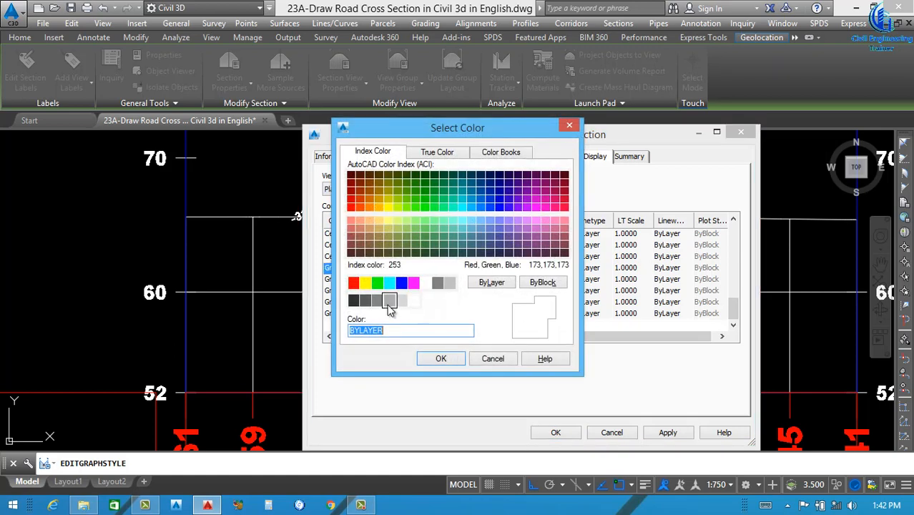
left_click(365, 302)
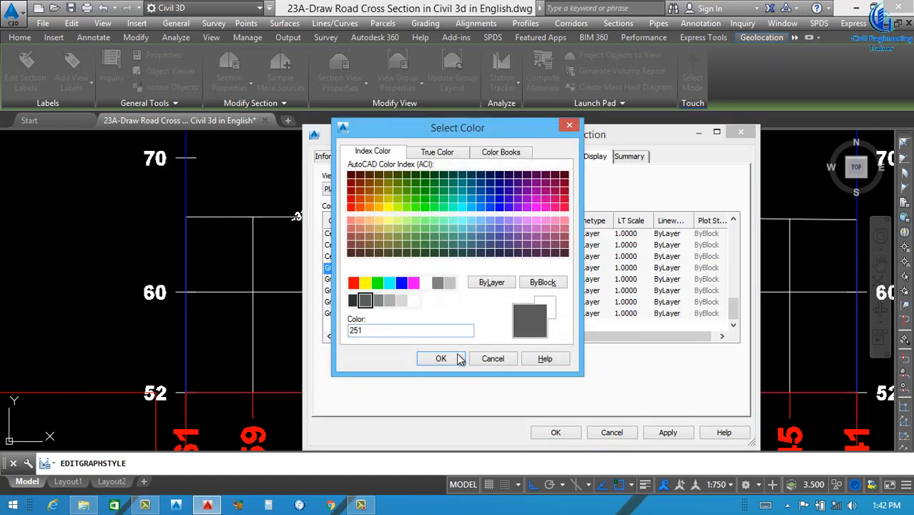
key("Return")
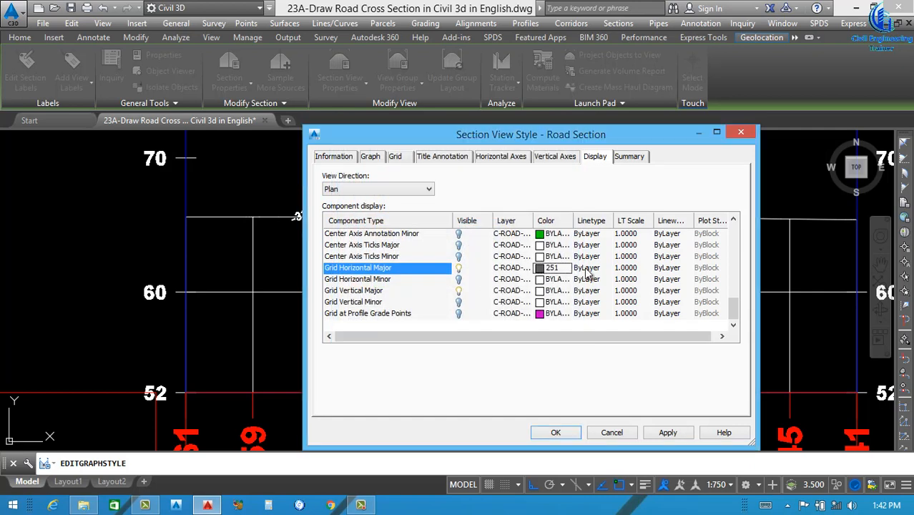
Give the Grid Horizontal Major component the DASHED2 linetype with a linetype scale of 10
left_click(595, 271)
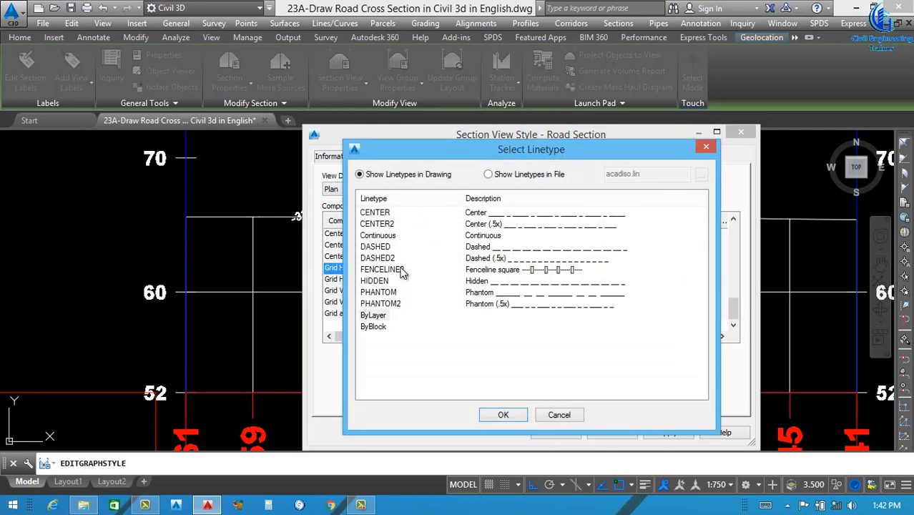
left_click(391, 261)
left_click(505, 417)
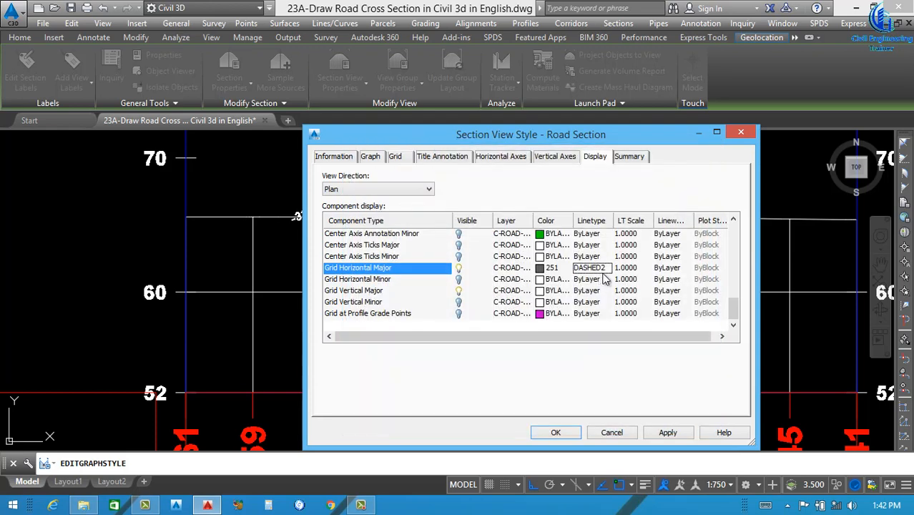
left_click(625, 269)
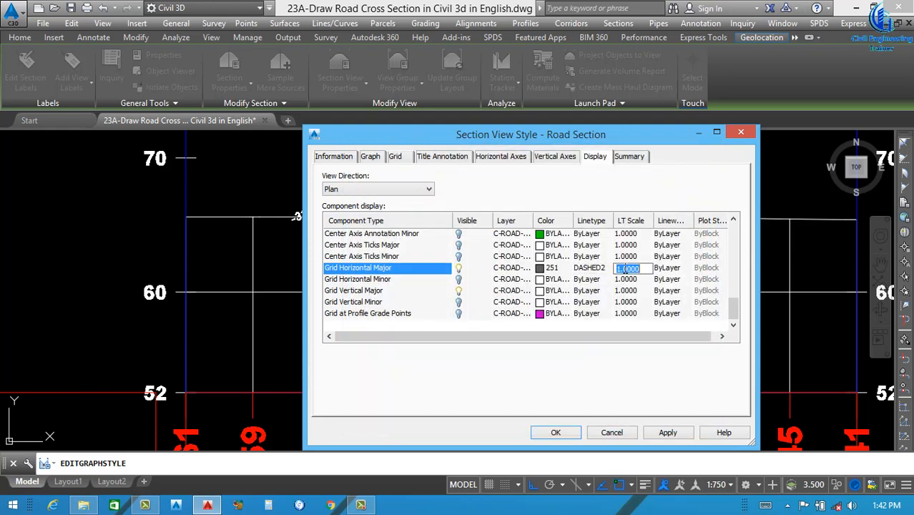
type("10")
Set the Grid Vertical Major component to colour 251, linetype DASHED2 and linetype scale 10
left_click(542, 290)
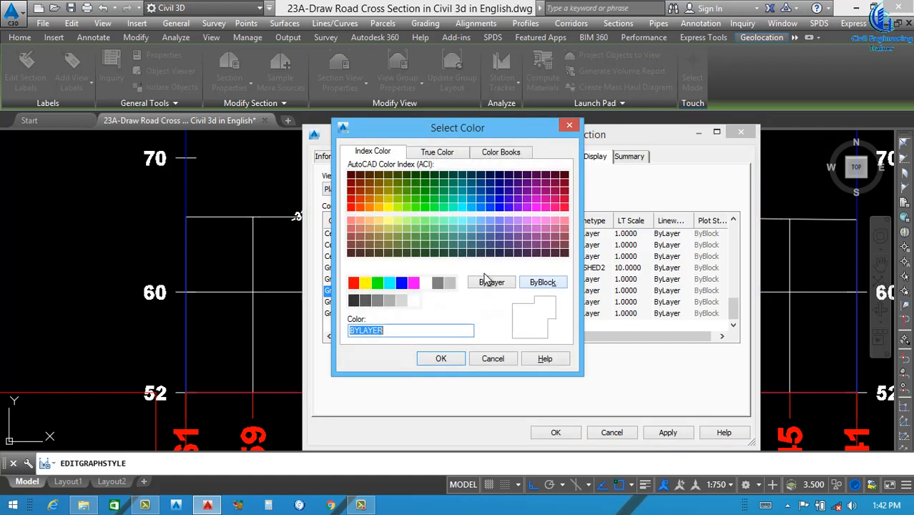
left_click(367, 300)
key("Return")
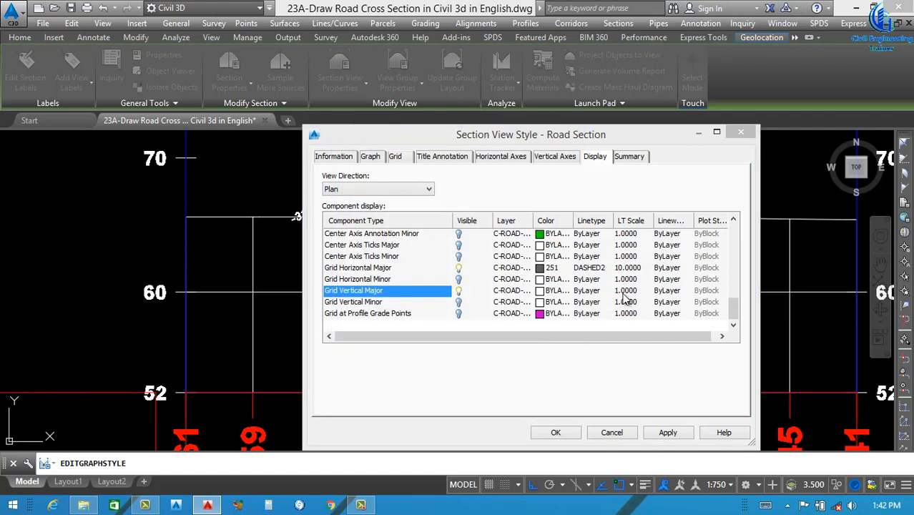
left_click(621, 292)
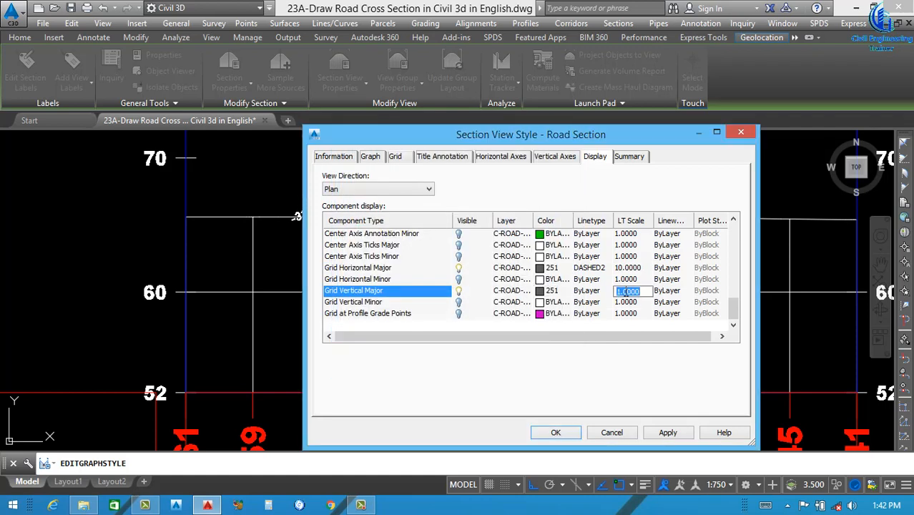
left_click(599, 292)
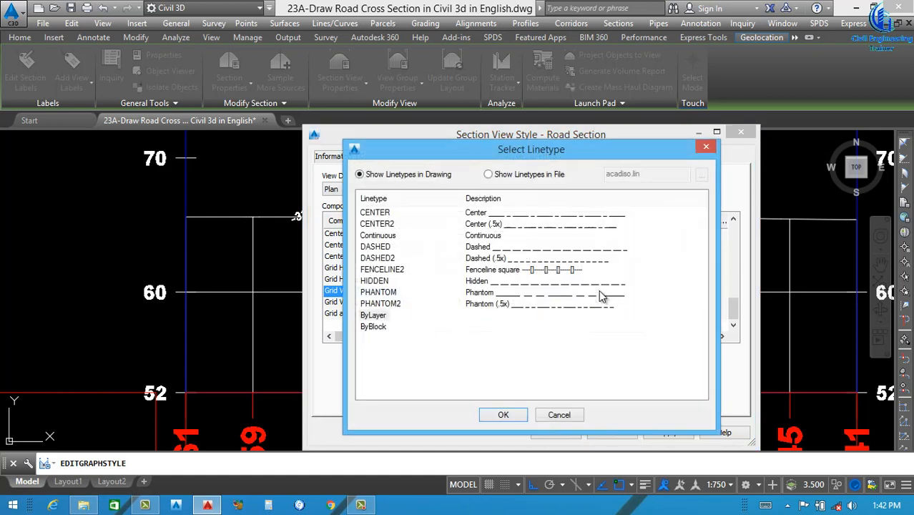
left_click(391, 258)
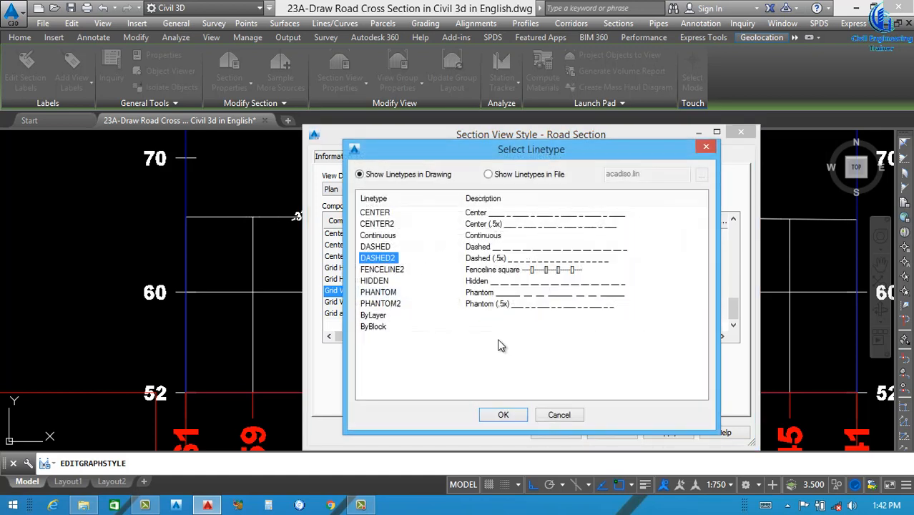
left_click(501, 416)
Save the section view style with darker grey colours for both major grid components and clear the section view selection
left_click(667, 432)
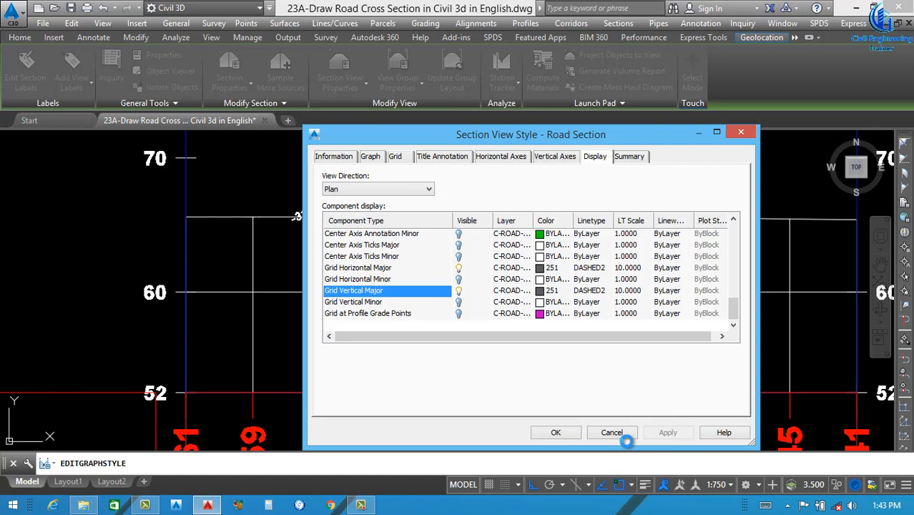
left_click(562, 434)
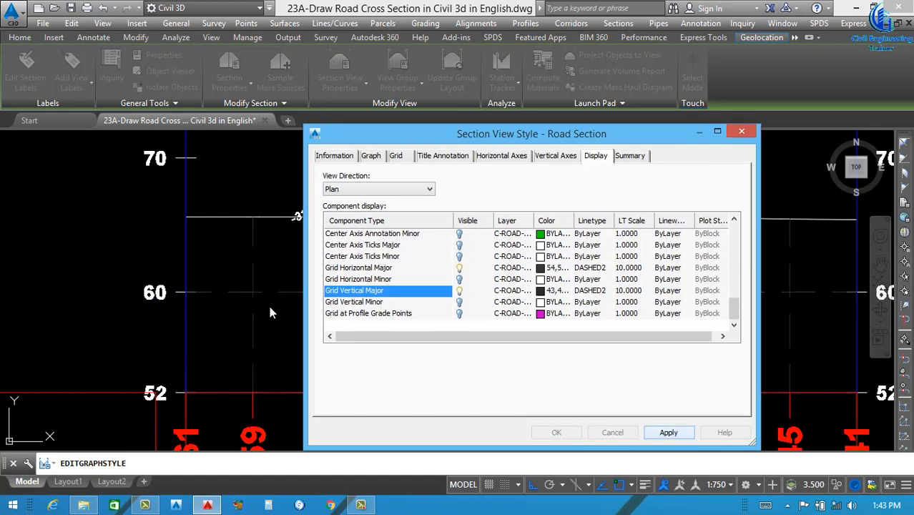
left_click(561, 429)
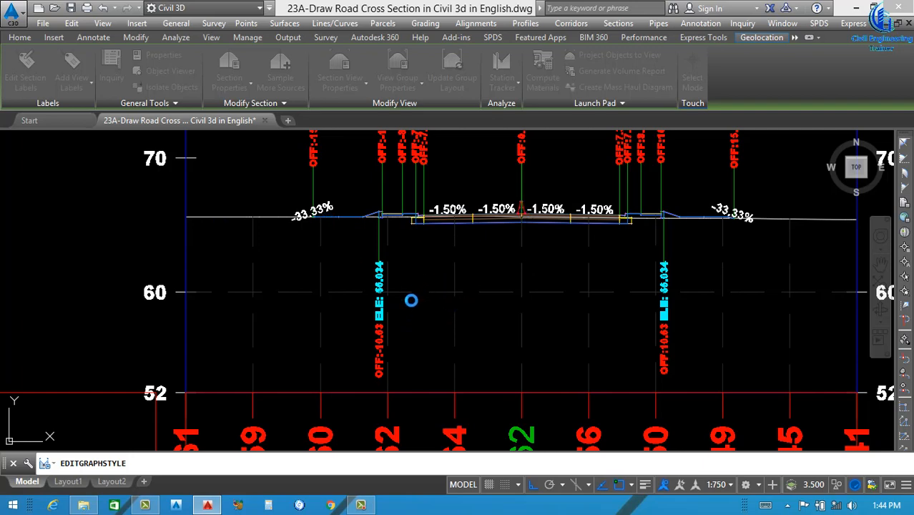
scroll(198, 219, "down", 2)
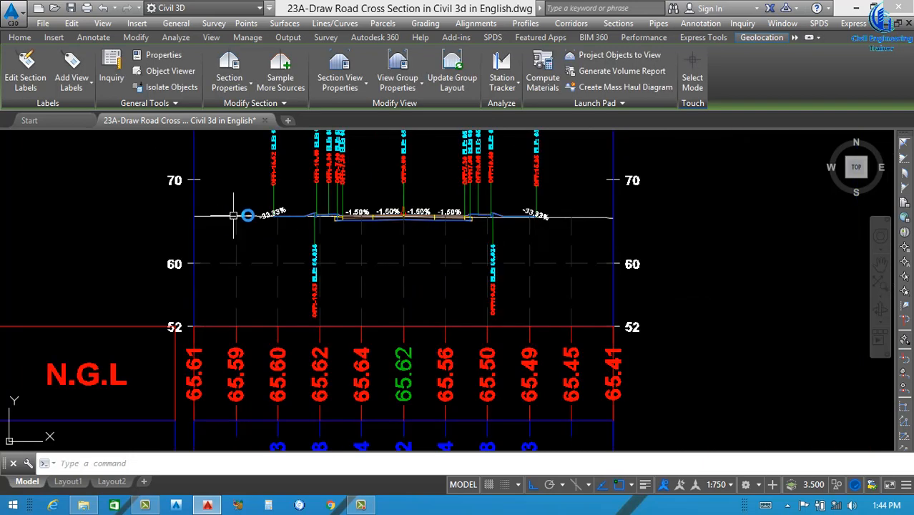
key("Escape")
Open the Existing Ground section style from the ground line at 0+000.00 and set its Segments colour to red
scroll(383, 251, "down", 4)
scroll(404, 257, "up", 10)
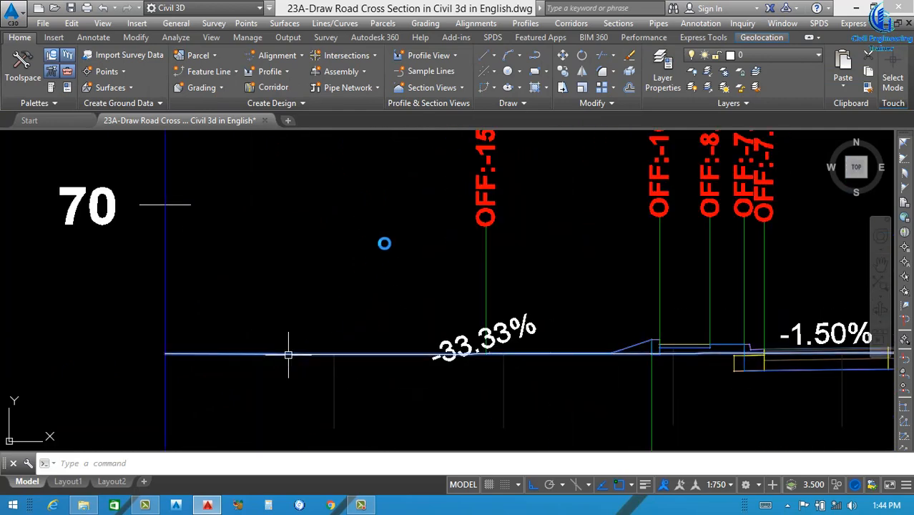
left_click(288, 354)
right_click(384, 252)
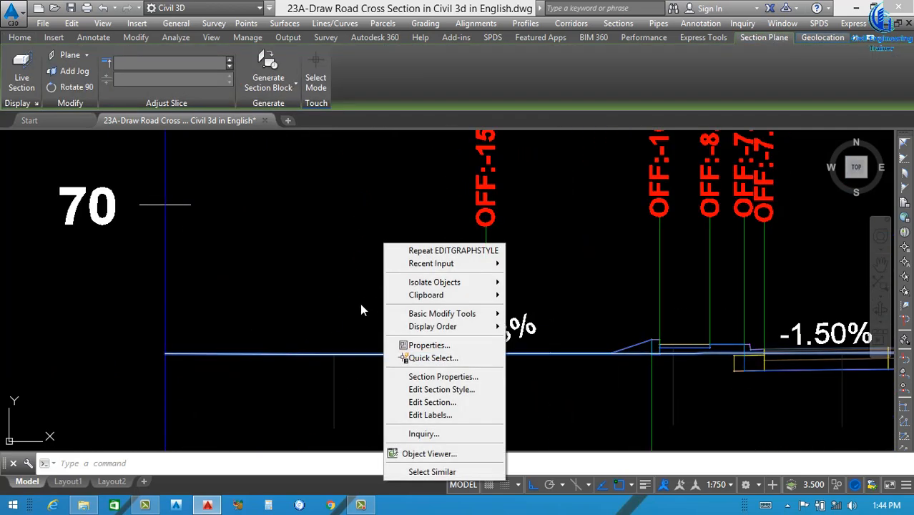
left_click(461, 391)
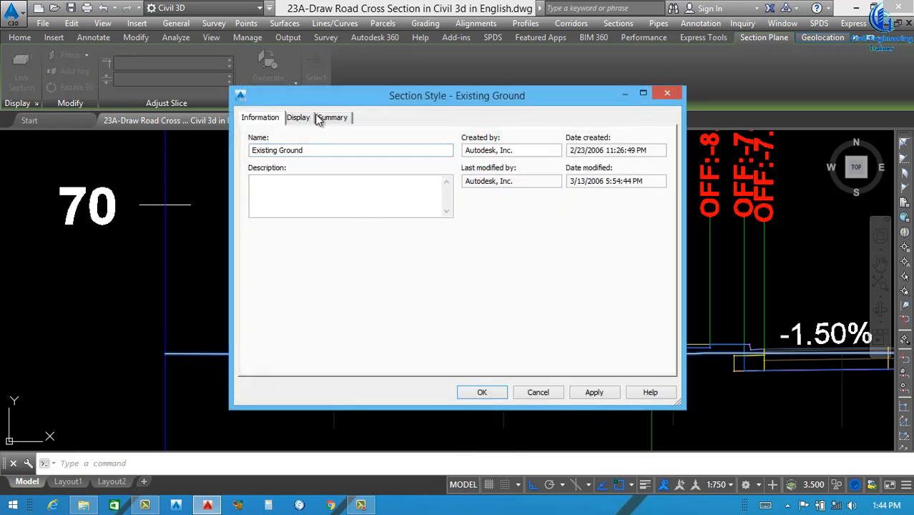
left_click(300, 118)
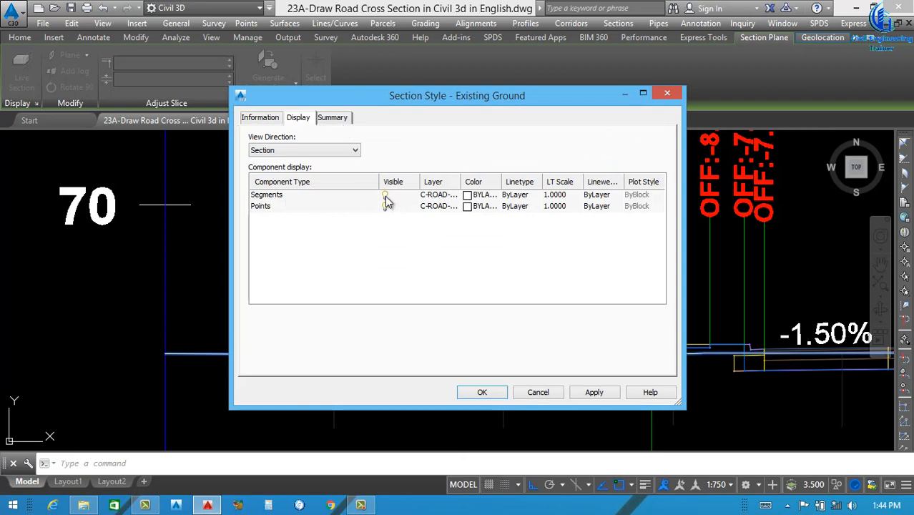
left_click(467, 197)
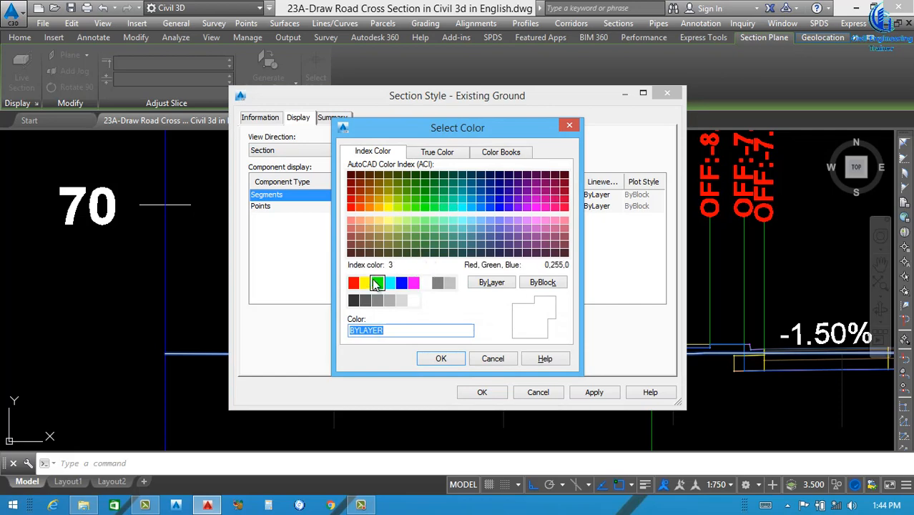
left_click(354, 283)
left_click(438, 358)
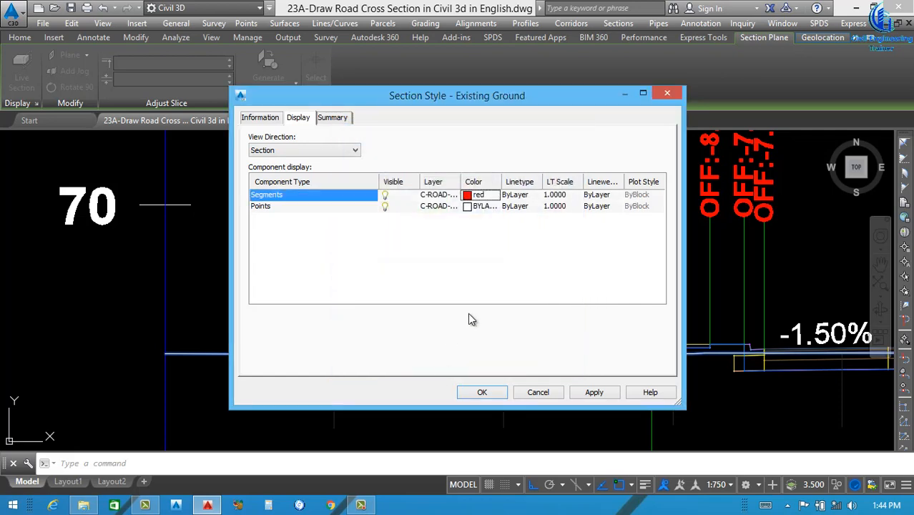
Give the Segments component linetype DASHED2, linetype scale 2 and lineweight 0.35 mm, and save the Existing Ground section style
left_click(515, 194)
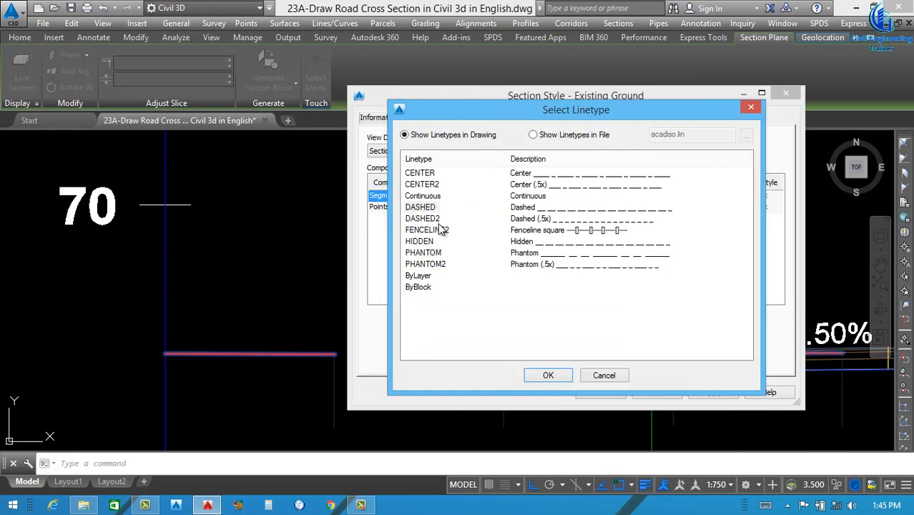
left_click(437, 220)
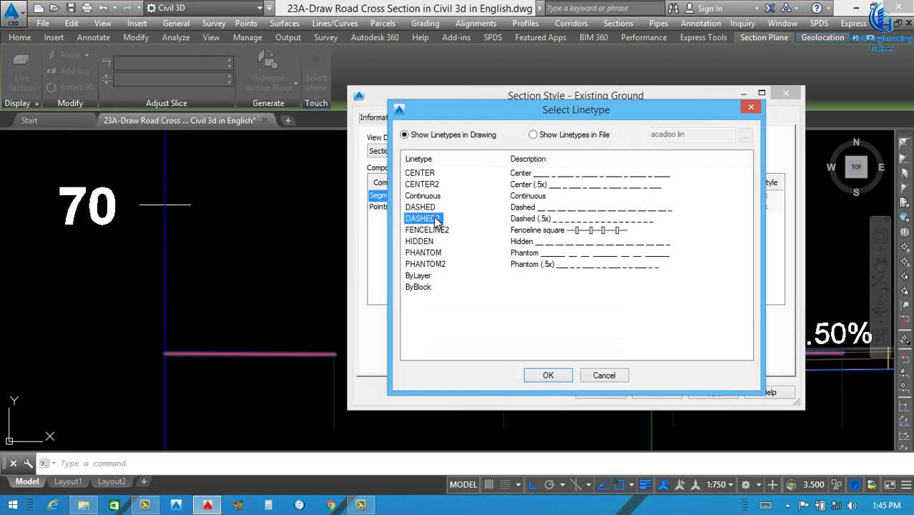
left_click(547, 375)
left_click(711, 393)
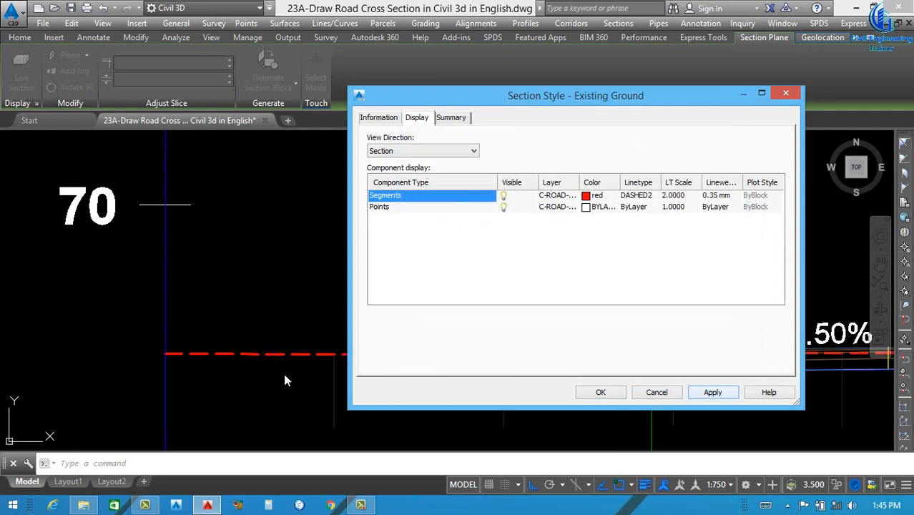
left_click(620, 392)
left_click(601, 393)
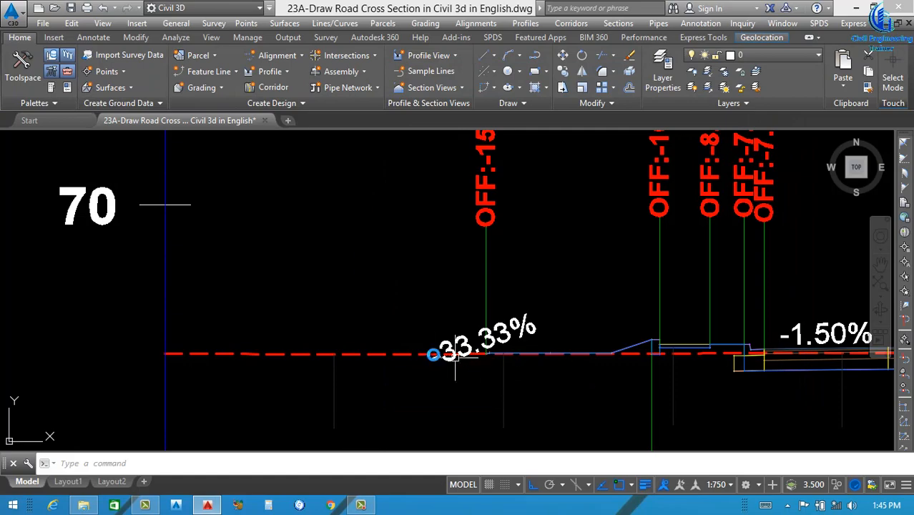
Try an annotation scale of 1:500 for the cross section views
scroll(433, 353, "down", 5)
scroll(451, 332, "down", 8)
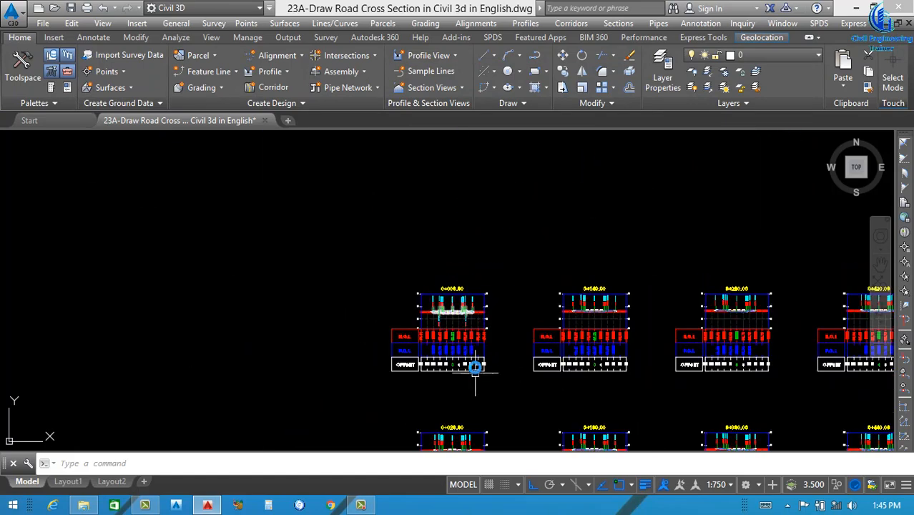
scroll(461, 327, "up", 10)
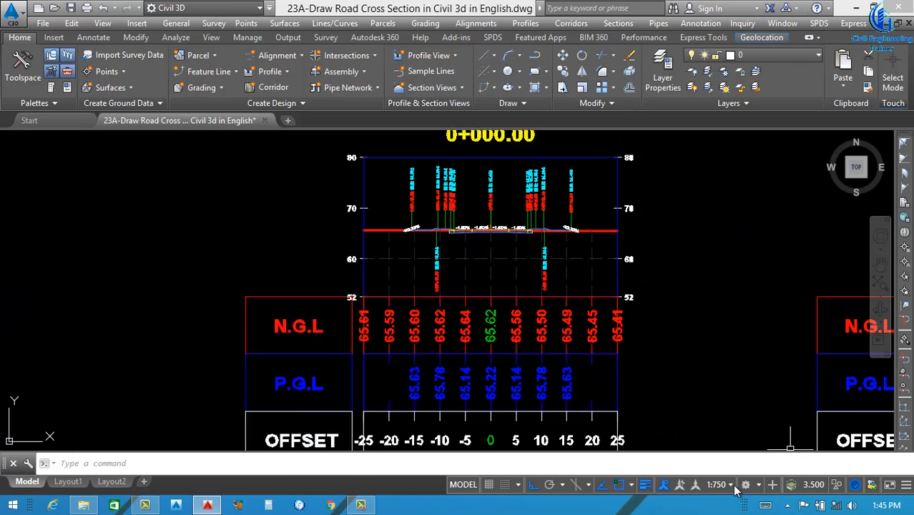
left_click(716, 484)
left_click(712, 316)
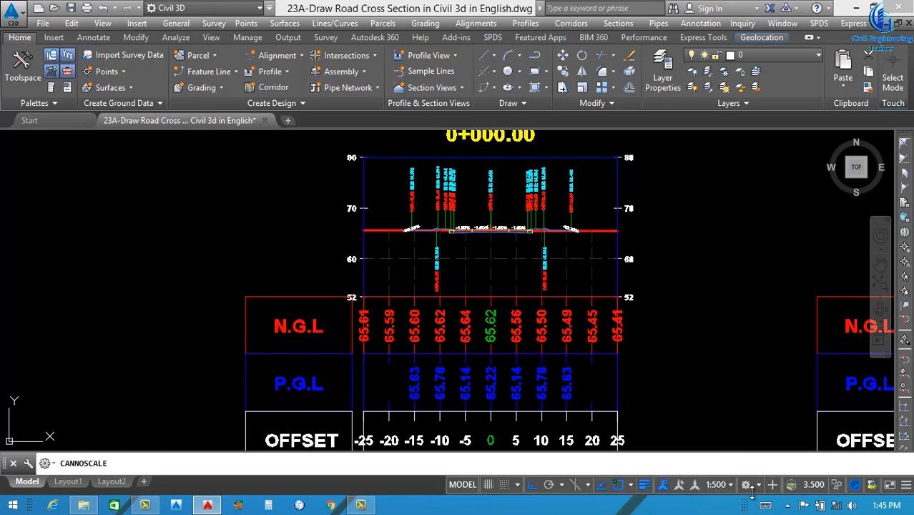
Update the group layout of the section views using the 0+000.00 view, and clear the selection
scroll(408, 278, "down", 4)
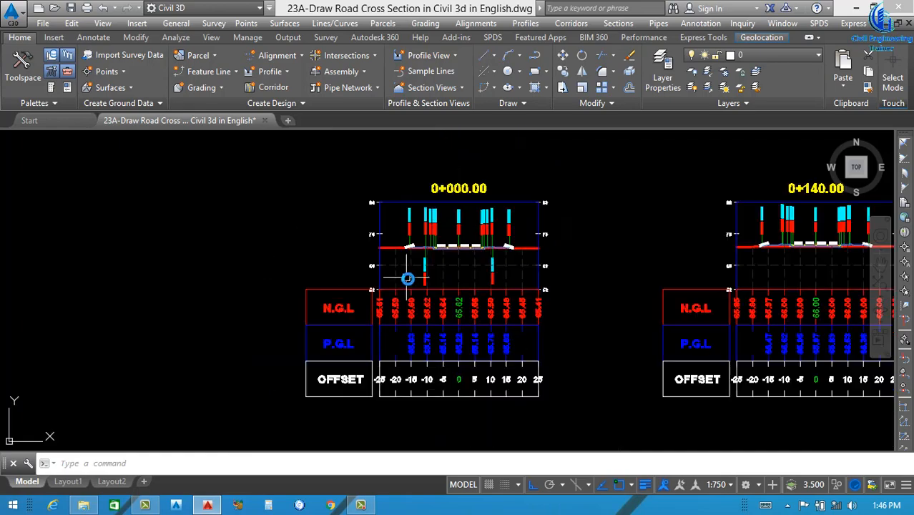
scroll(409, 283, "up", 2)
scroll(414, 254, "down", 4)
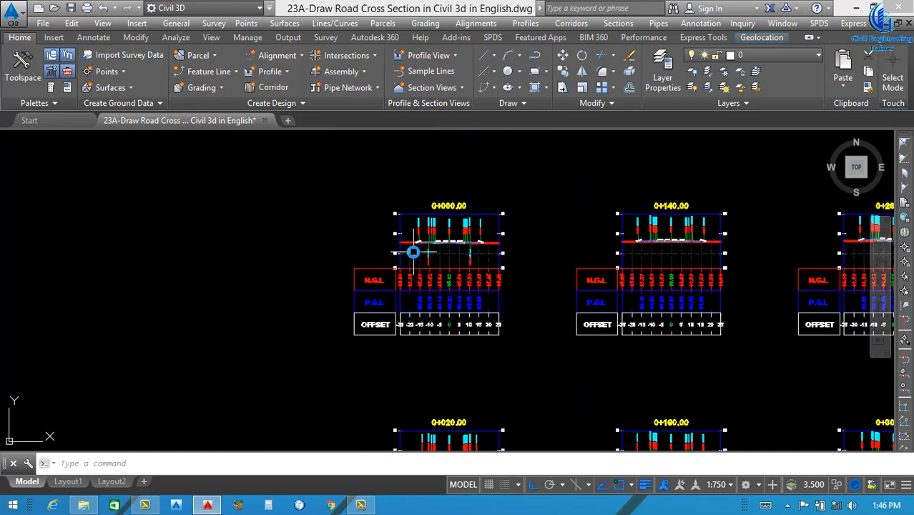
scroll(606, 353, "down", 3)
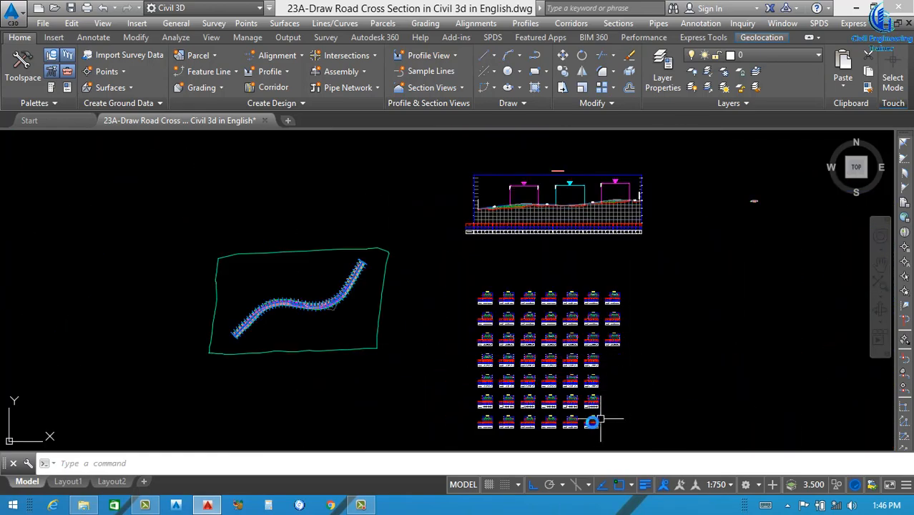
scroll(565, 402, "up", 3)
scroll(514, 322, "down", 3)
scroll(450, 241, "up", 6)
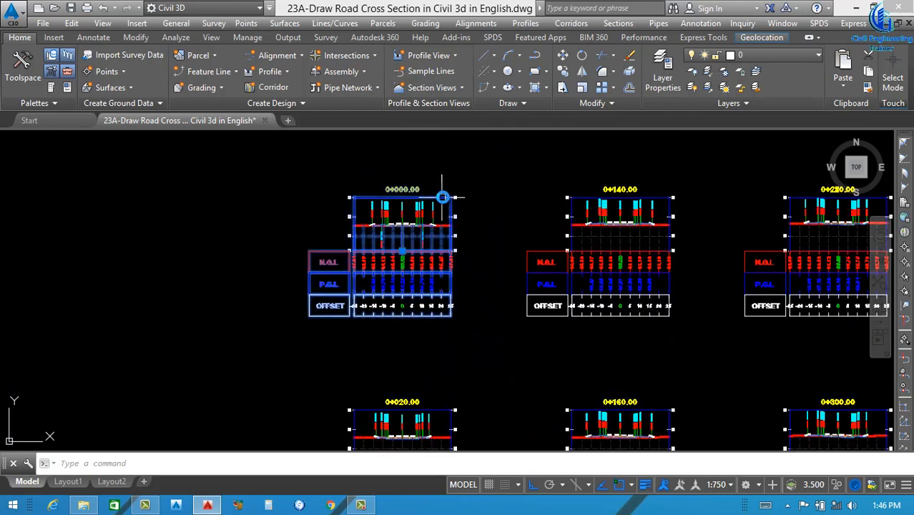
left_click(441, 193)
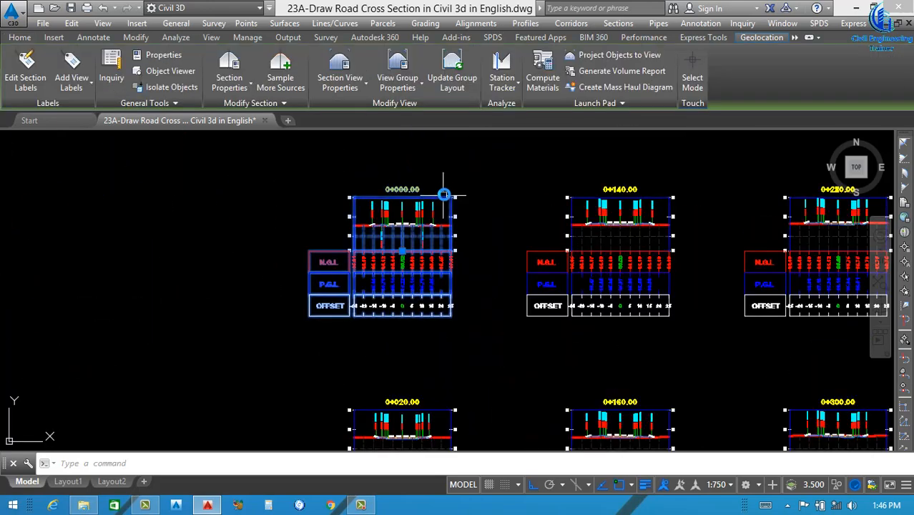
left_click(454, 81)
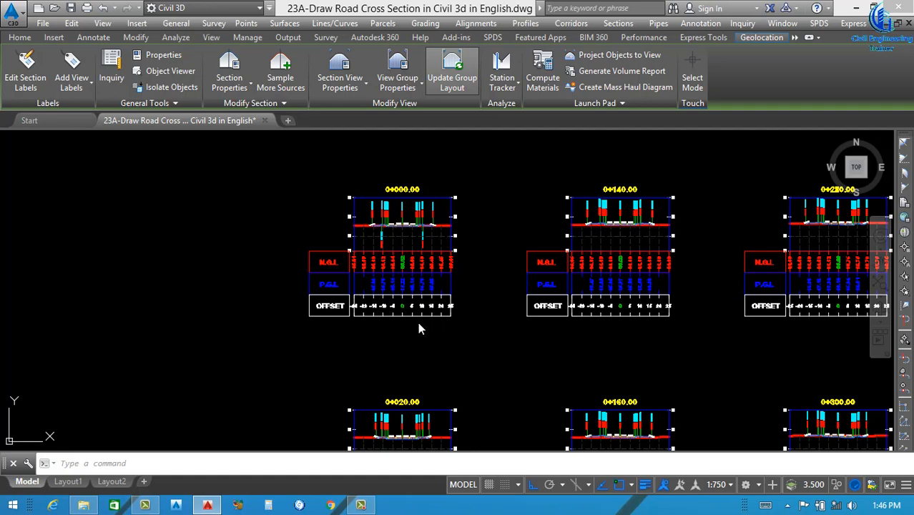
scroll(454, 301, "down", 1)
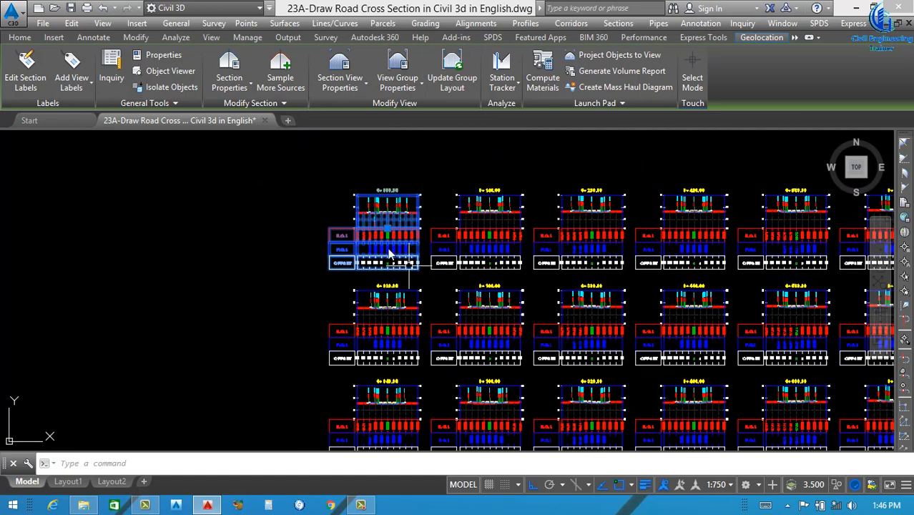
scroll(390, 254, "up", 3)
scroll(502, 265, "down", 1)
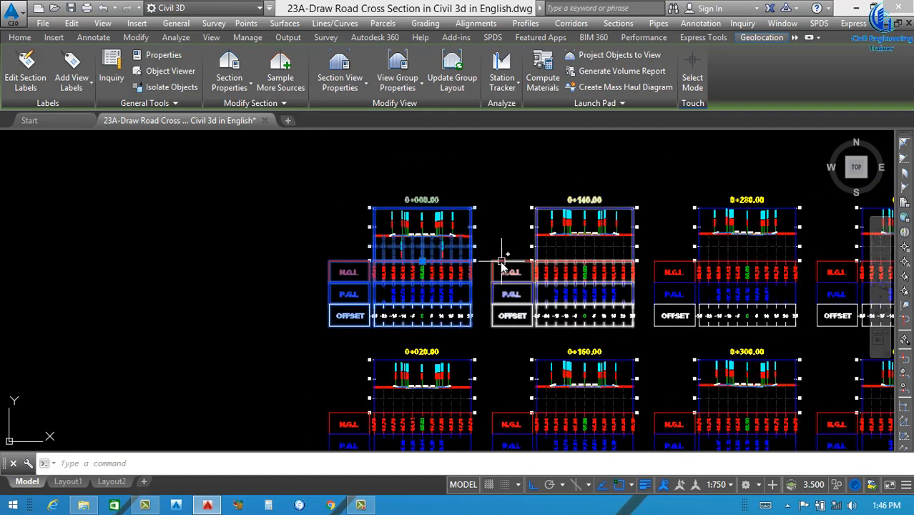
scroll(494, 259, "up", 4)
key("Escape")
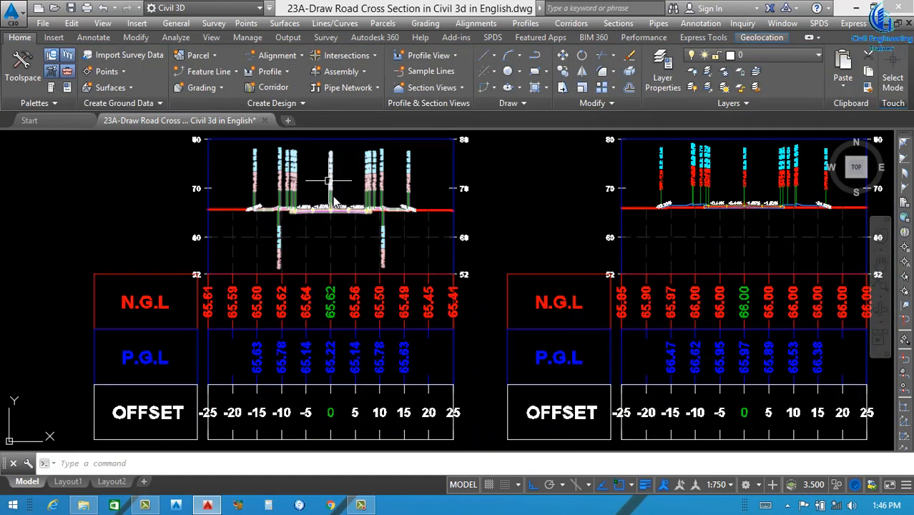
Examine the spacing, ground lines, labels and data bands across the first rows of cross section views
scroll(336, 279, "down", 4)
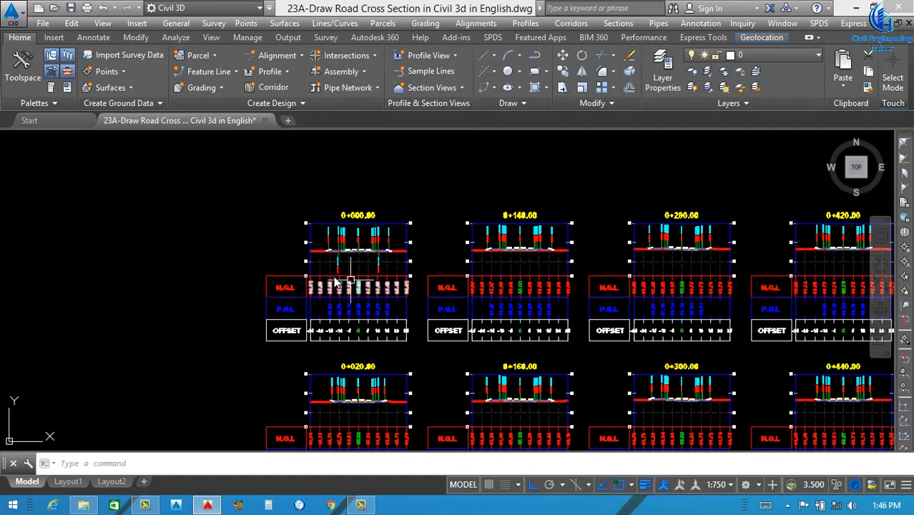
scroll(336, 279, "up", 4)
scroll(404, 290, "down", 2)
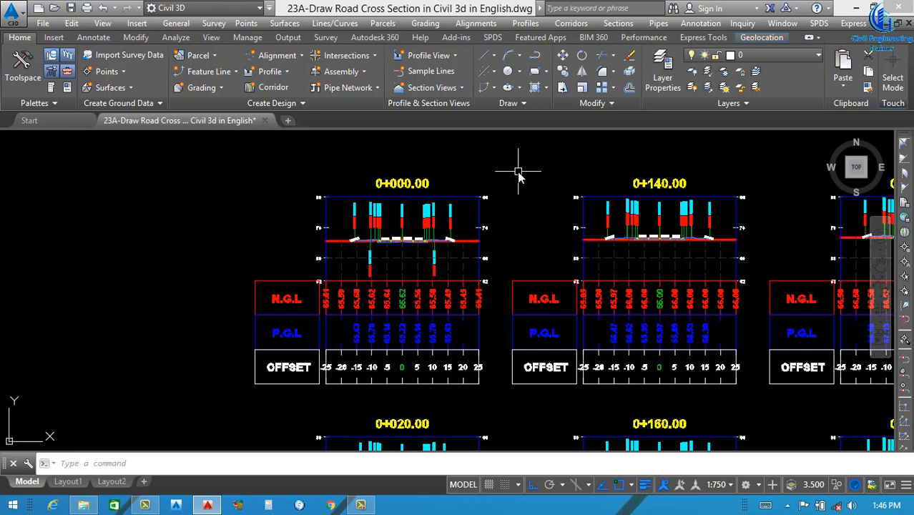
left_click(232, 187)
left_click(300, 284)
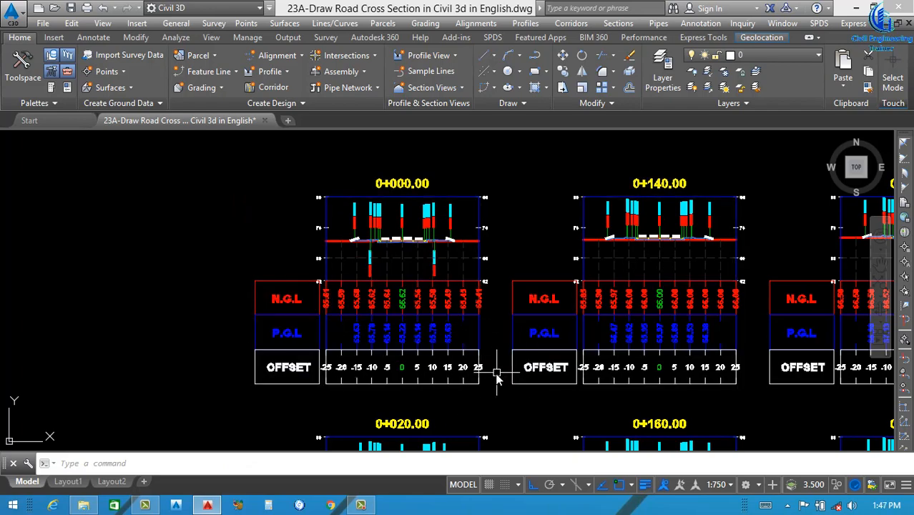
scroll(461, 324, "down", 6)
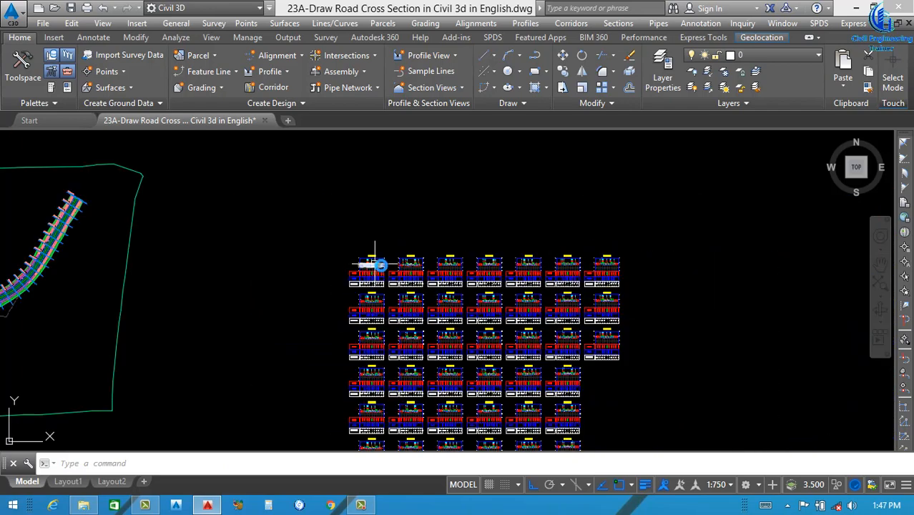
type("z")
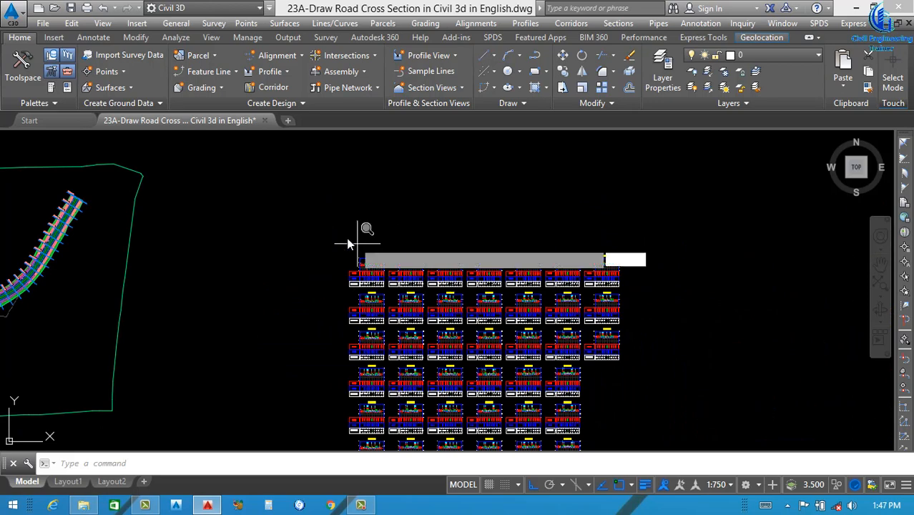
key("Return")
left_click(326, 238)
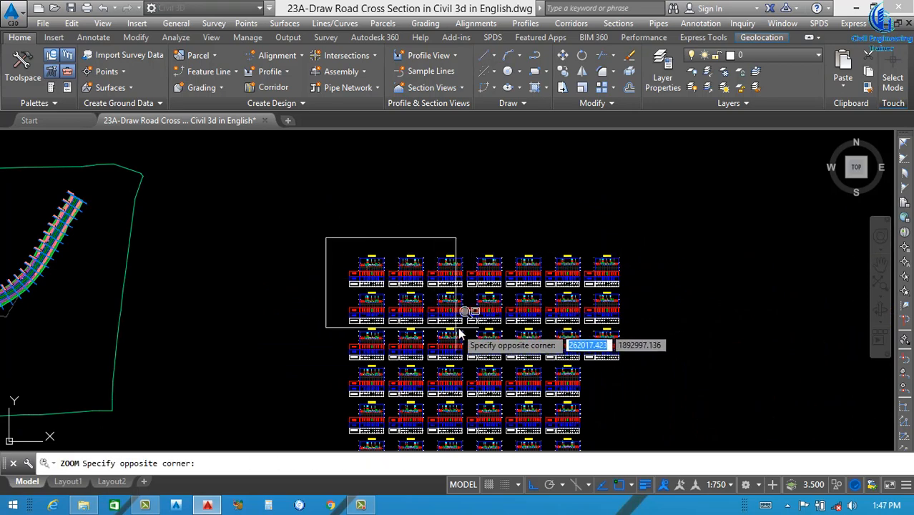
left_click(464, 329)
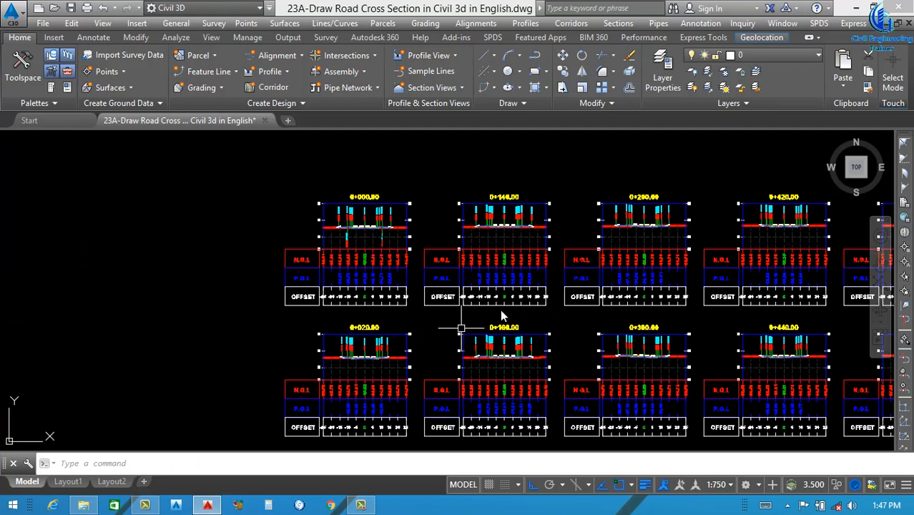
scroll(512, 304, "up", 2)
scroll(243, 218, "up", 3)
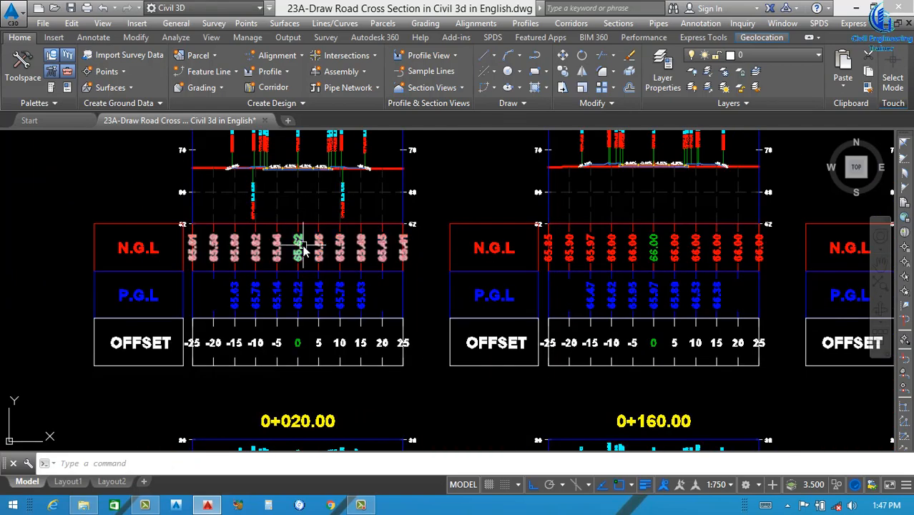
middle_click_drag(363, 319, 395, 384)
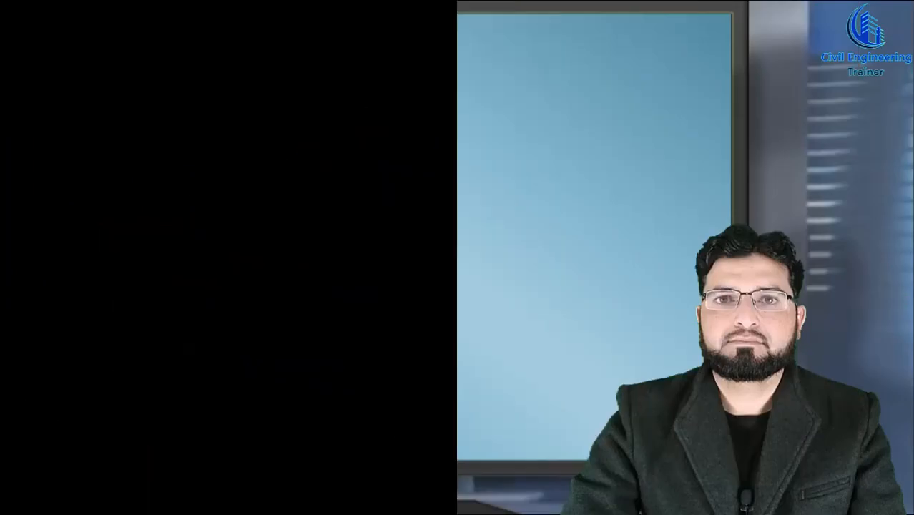